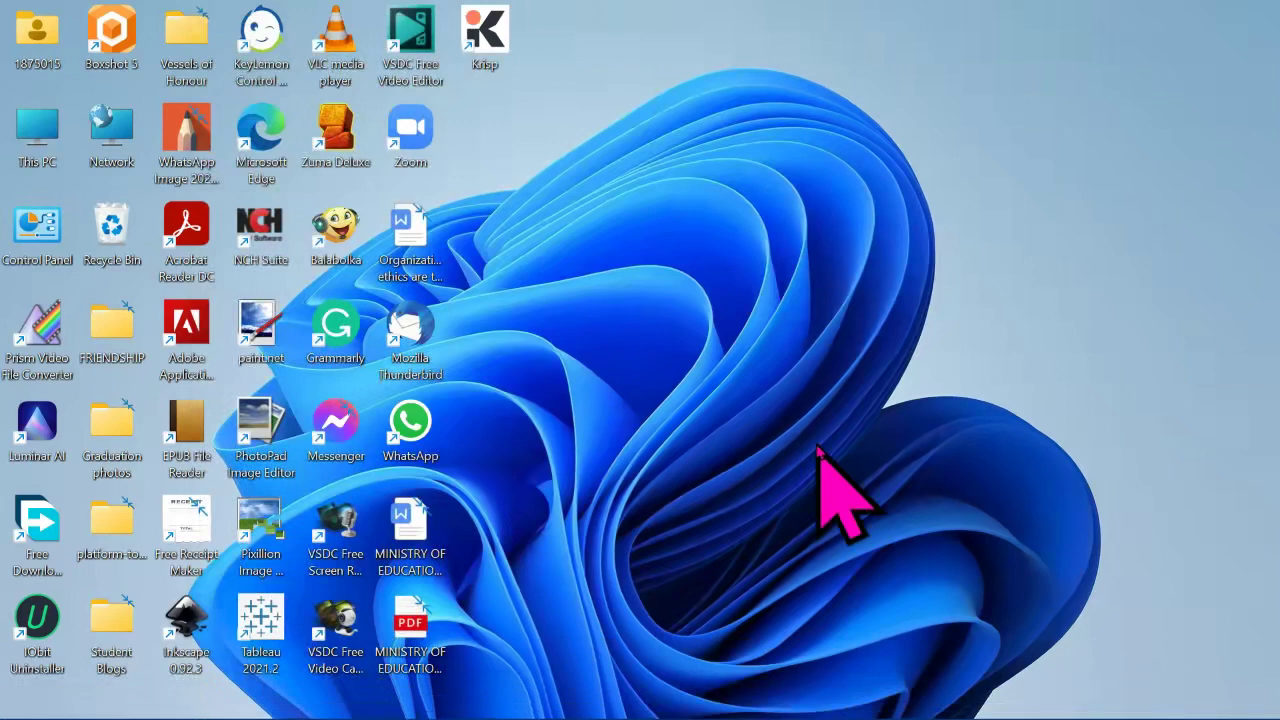
Step: Search the Start menu for 'Settings' and launch the Settings app
{"action": "key", "text": "super"}
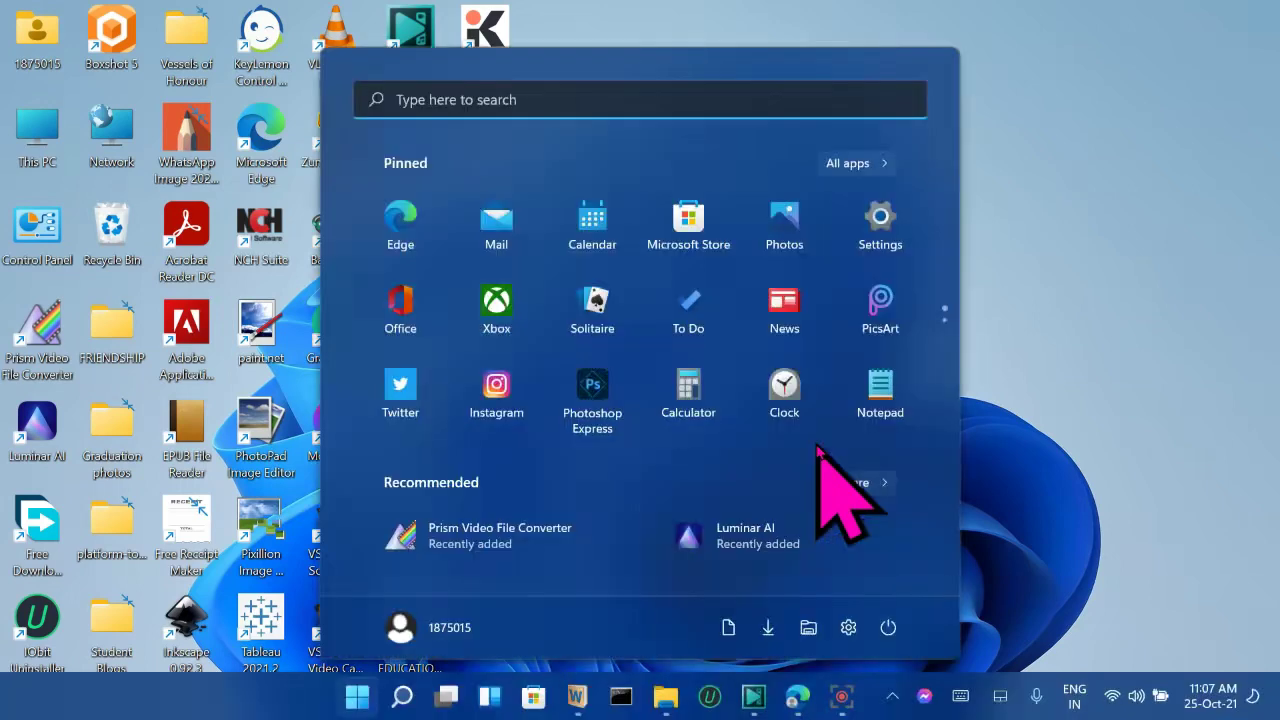
{"action": "left_click", "coordinate": [591, 99]}
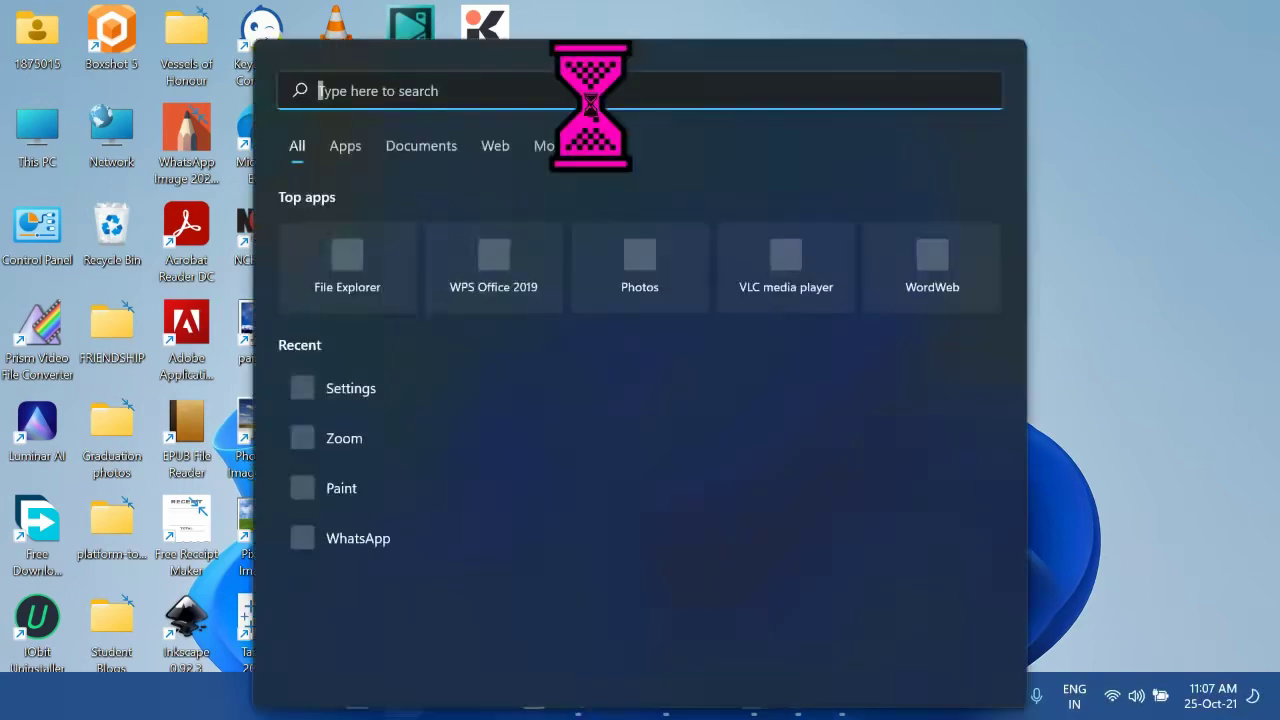
{"action": "type", "text": "SETTING"}
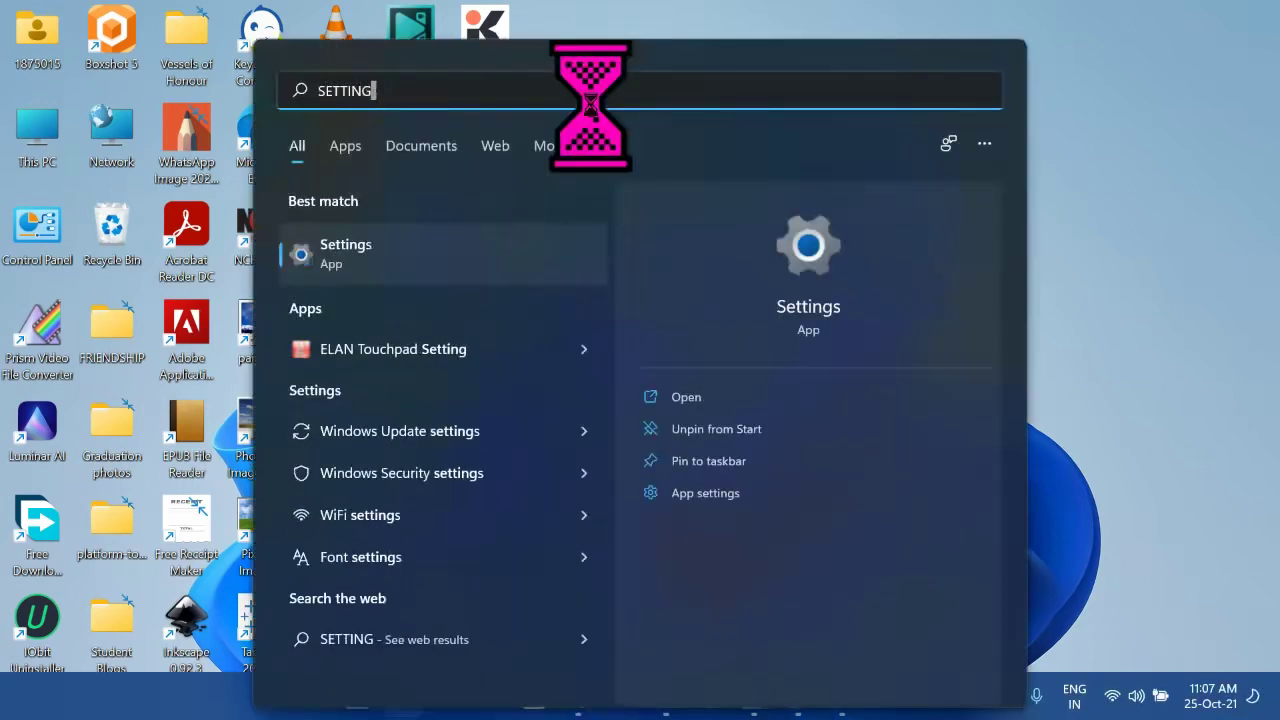
{"action": "type", "text": "s"}
{"action": "key", "text": "Tab"}
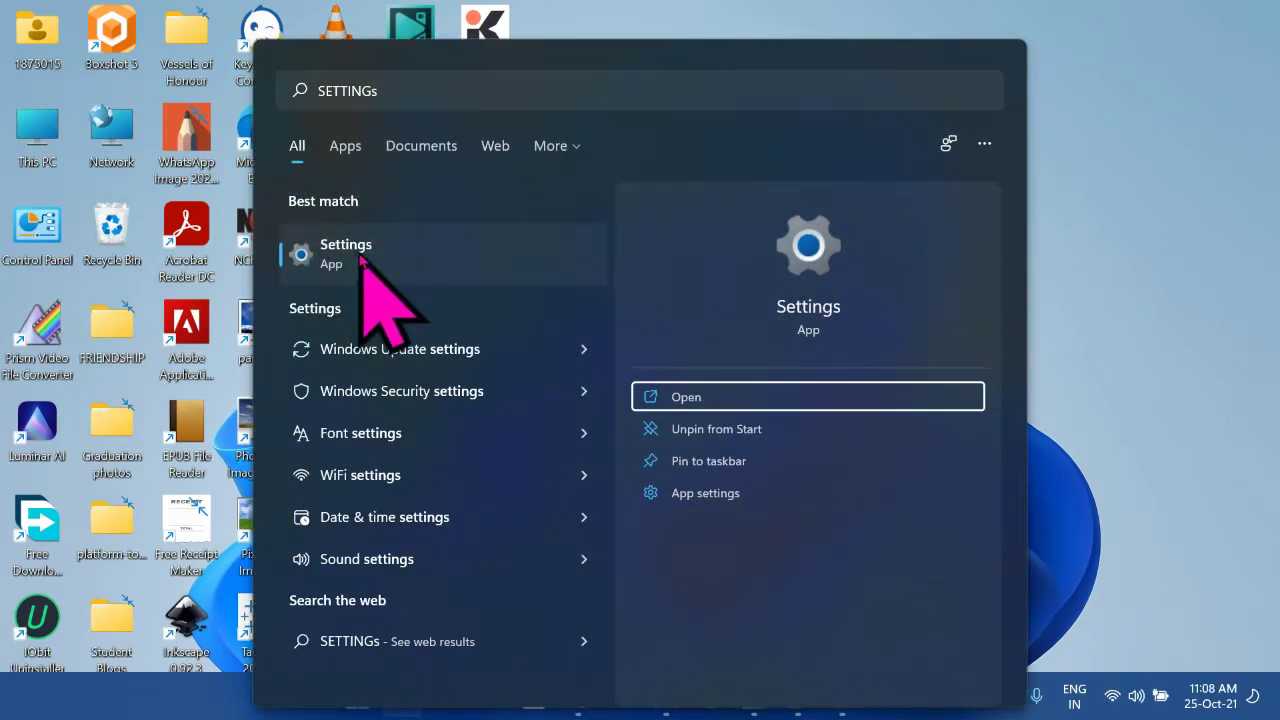
{"action": "left_click", "coordinate": [429, 88]}
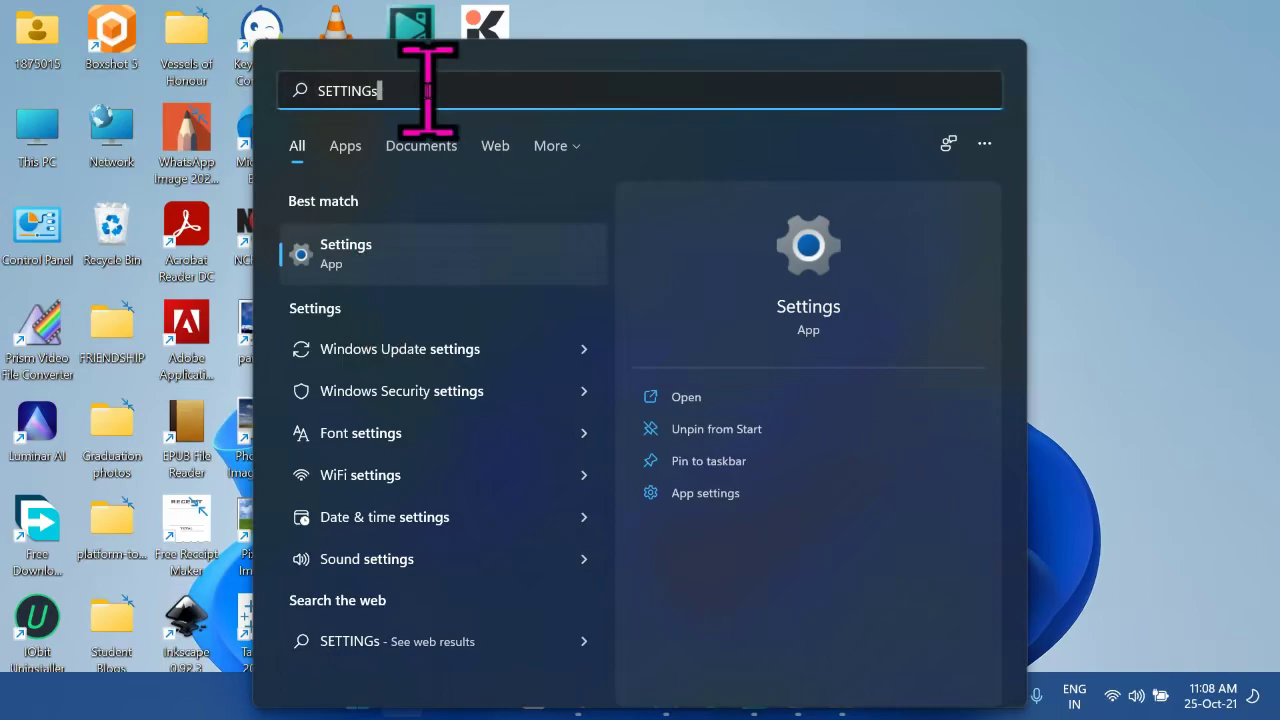
{"action": "key", "text": "Return"}
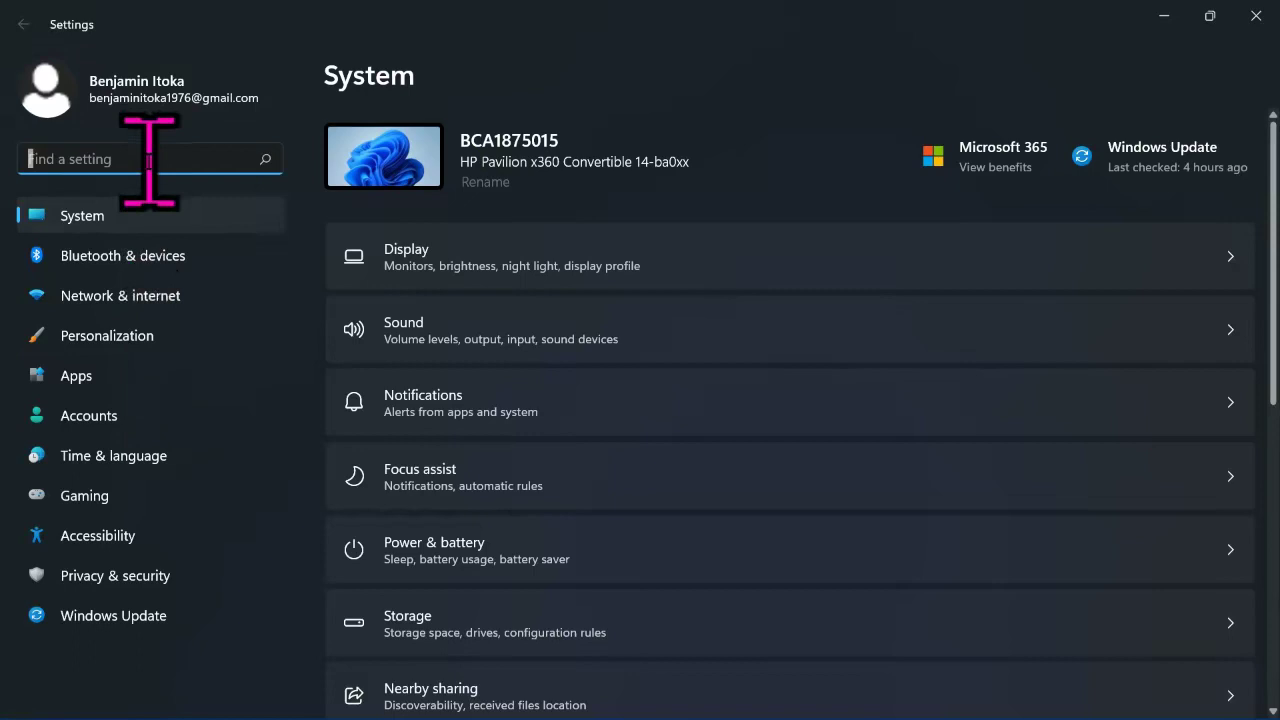
Step: Open Mouse pointer style, preview the white, black and inverted styles, then choose Custom
{"action": "type", "text": "N"}
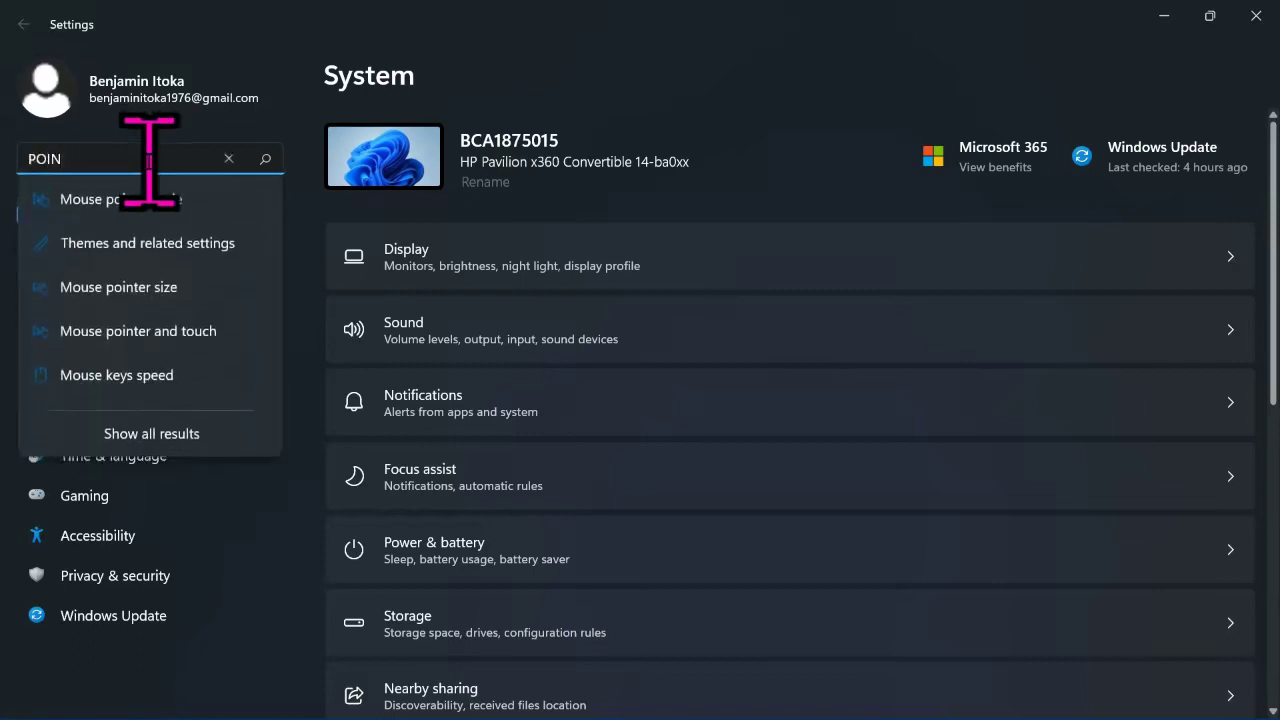
{"action": "left_click", "coordinate": [155, 206]}
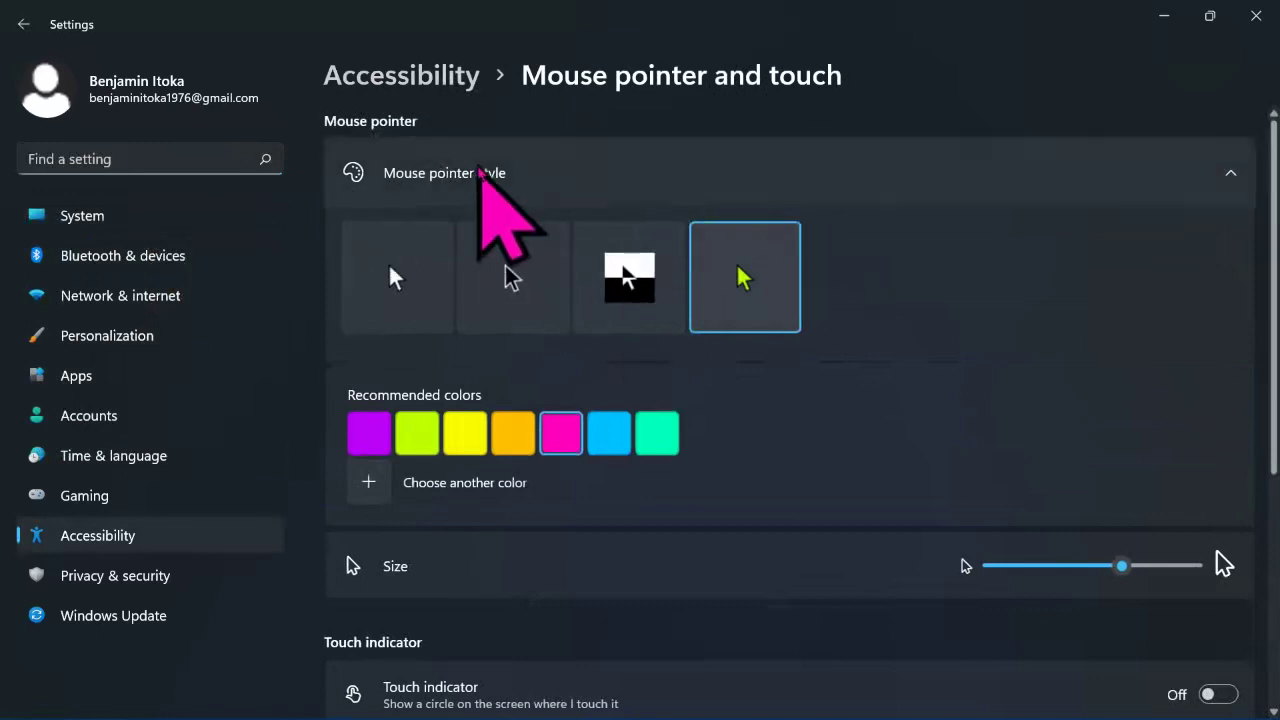
{"action": "scroll", "coordinate": [651, 165], "scroll_direction": "down", "scroll_amount": 4}
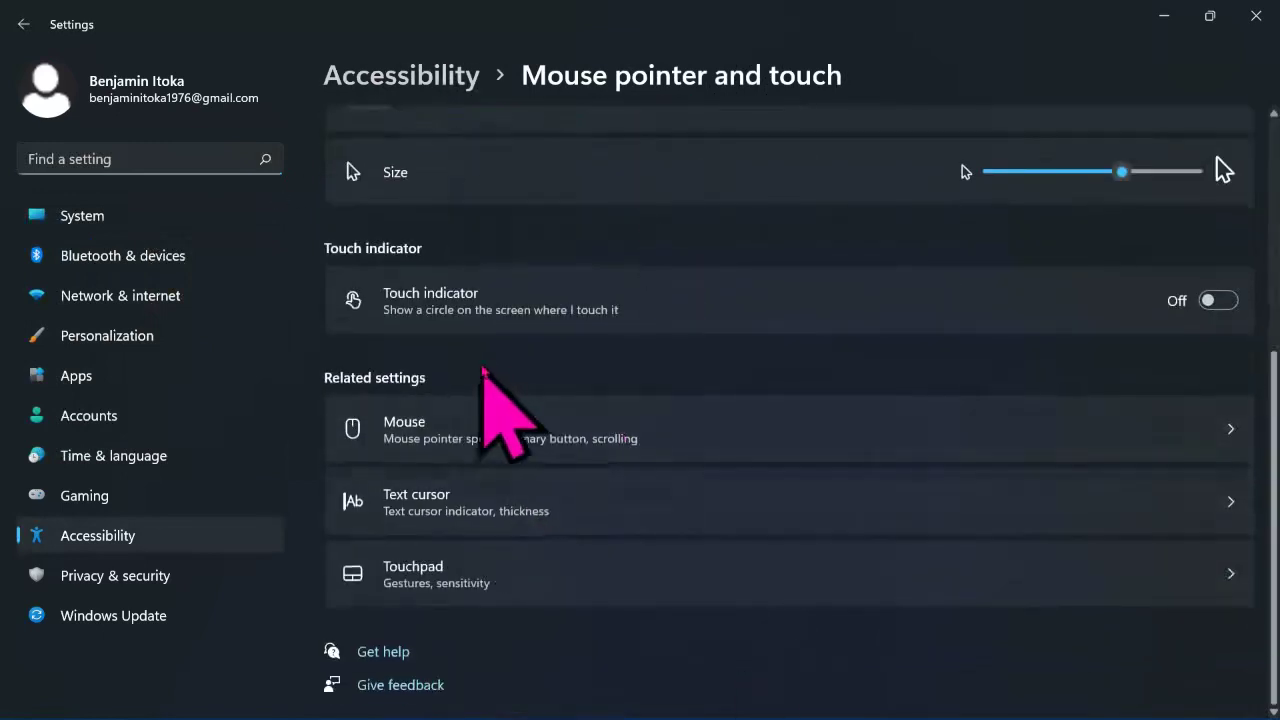
{"action": "scroll", "coordinate": [483, 368], "scroll_direction": "up", "scroll_amount": 4}
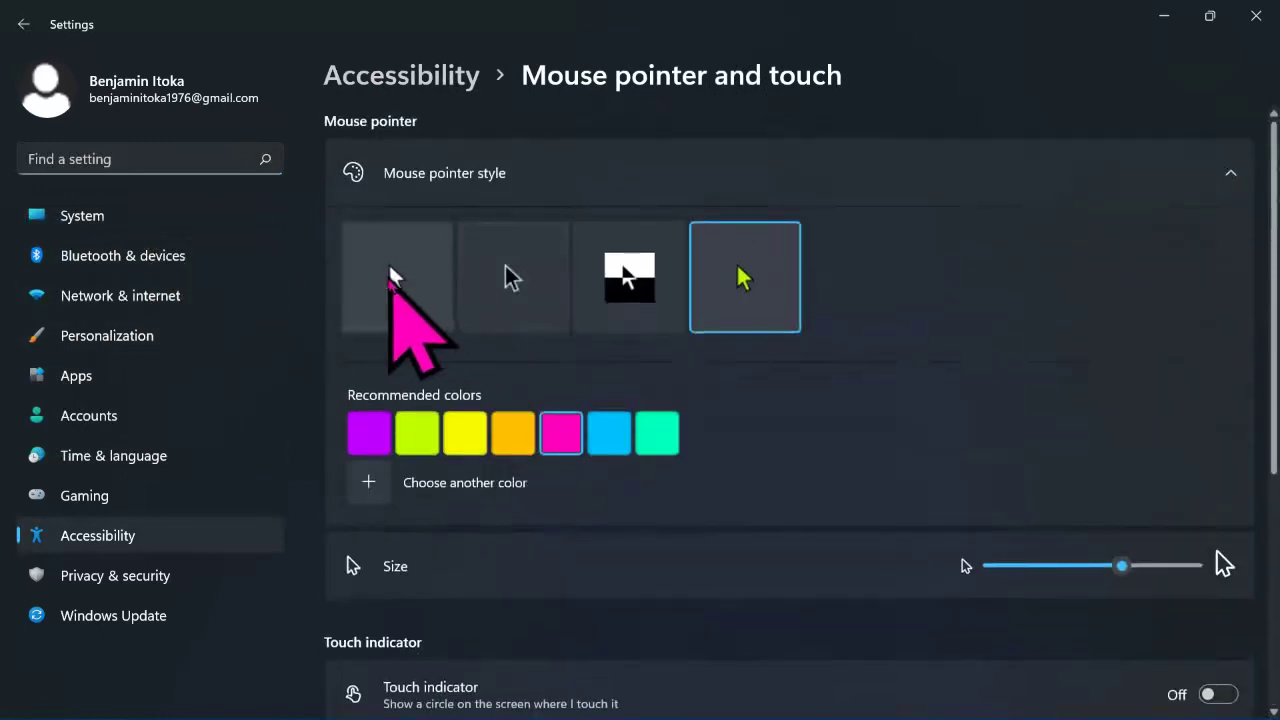
{"action": "left_click", "coordinate": [406, 266]}
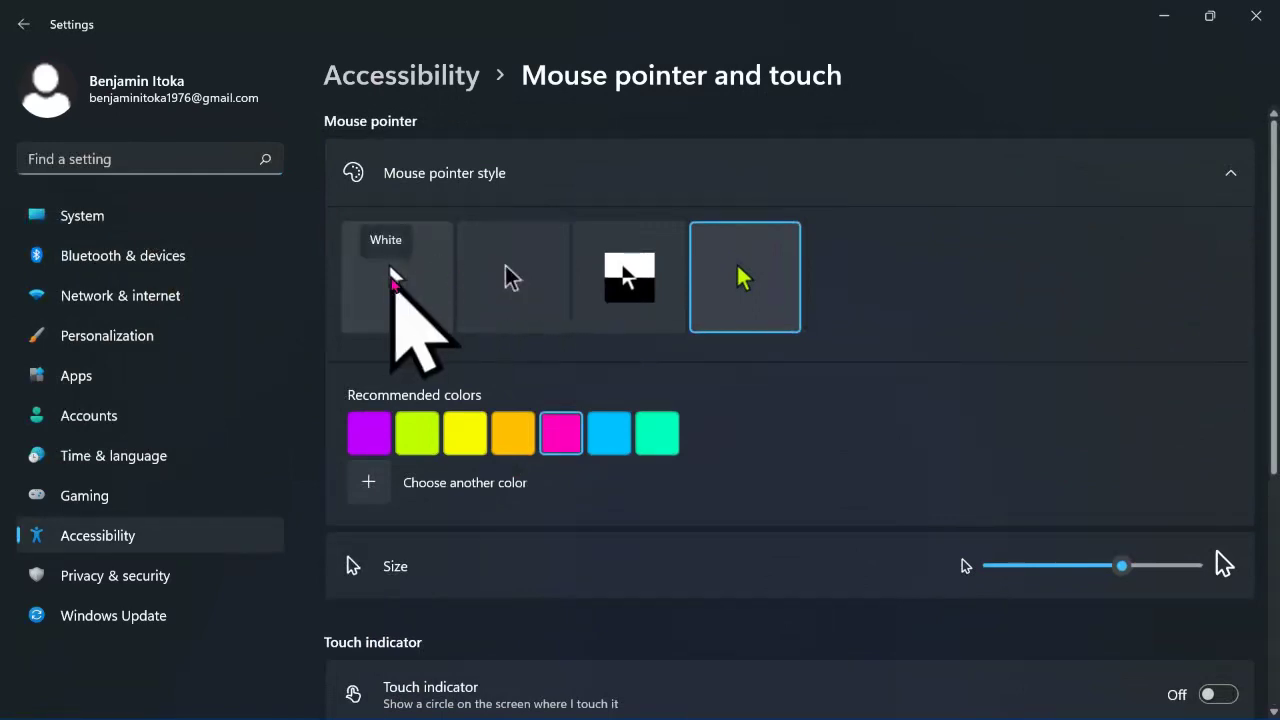
{"action": "left_click", "coordinate": [393, 274]}
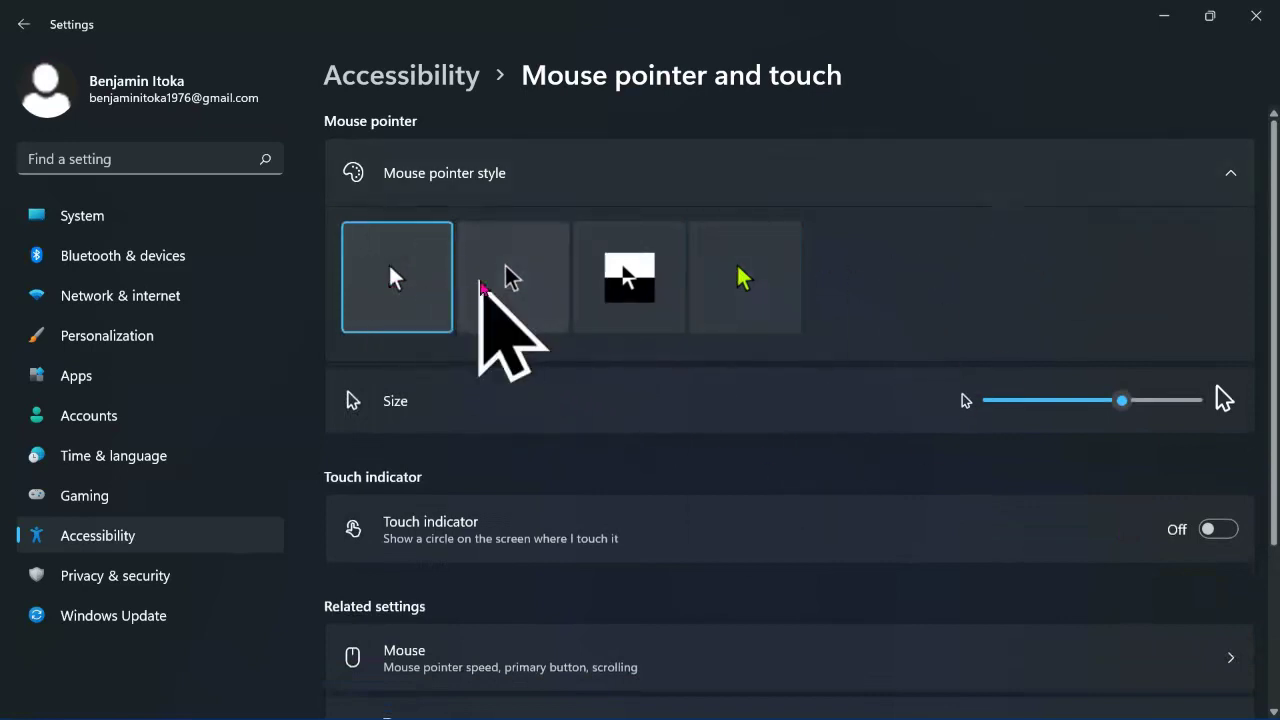
{"action": "left_click", "coordinate": [482, 286]}
{"action": "left_click", "coordinate": [680, 276]}
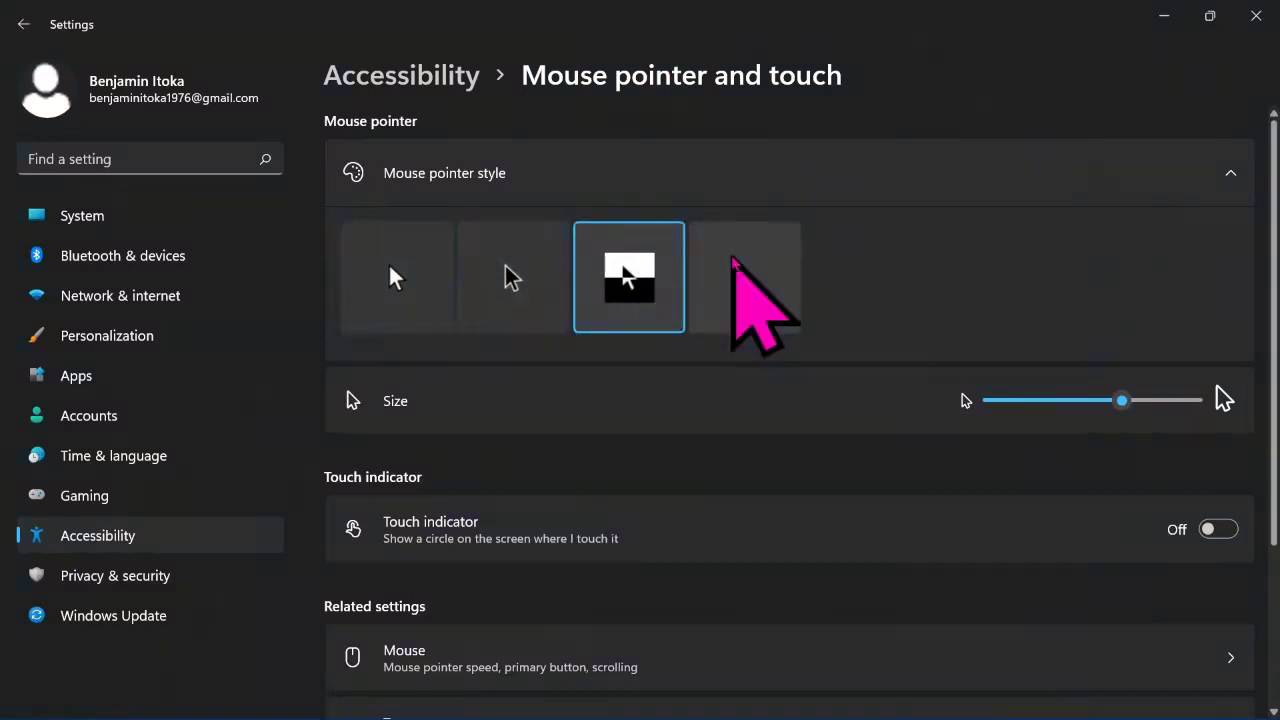
{"action": "left_click", "coordinate": [735, 262]}
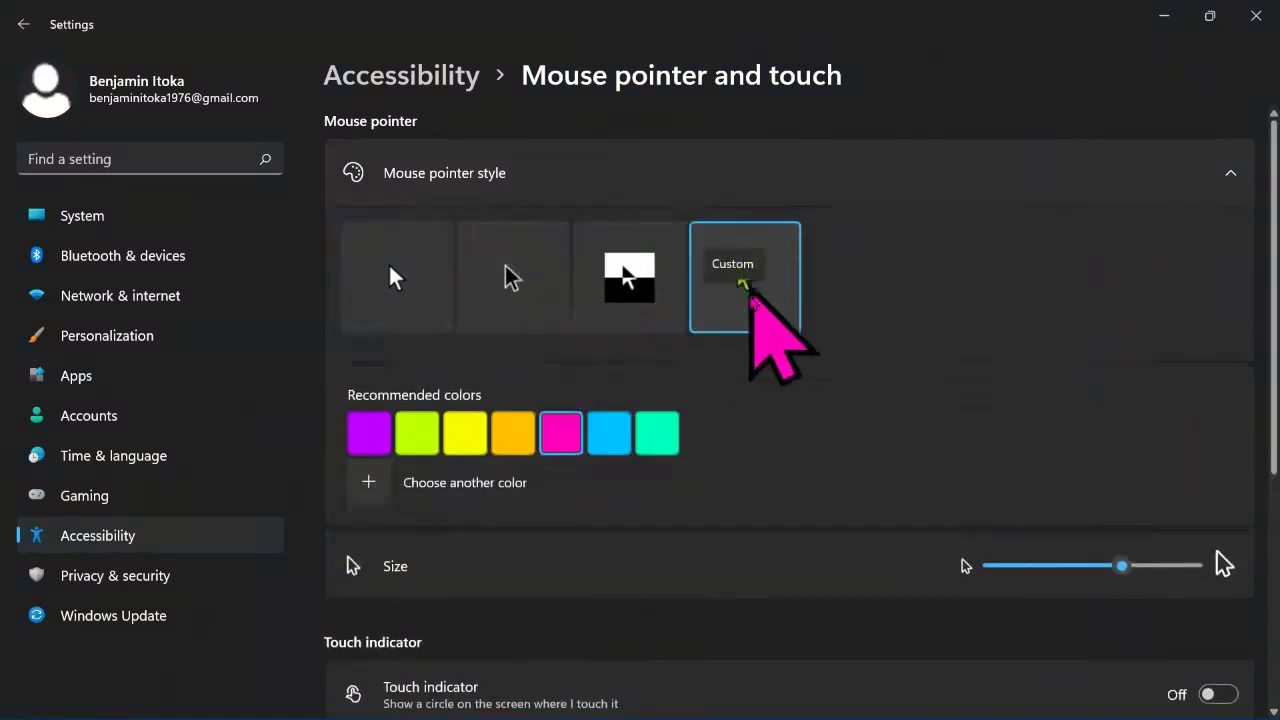
Step: Try cyan and purple, settle on a yellow pointer, and bring up Choose another color
{"action": "left_click", "coordinate": [615, 445]}
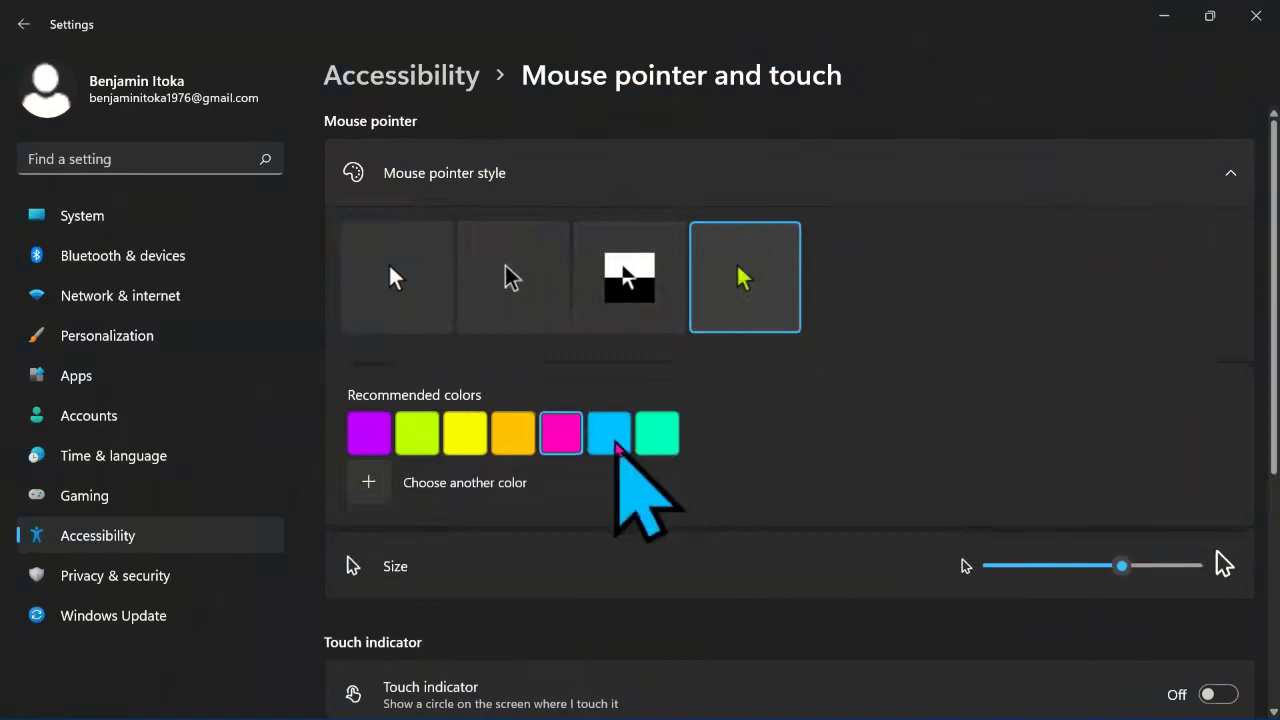
{"action": "left_click", "coordinate": [470, 437]}
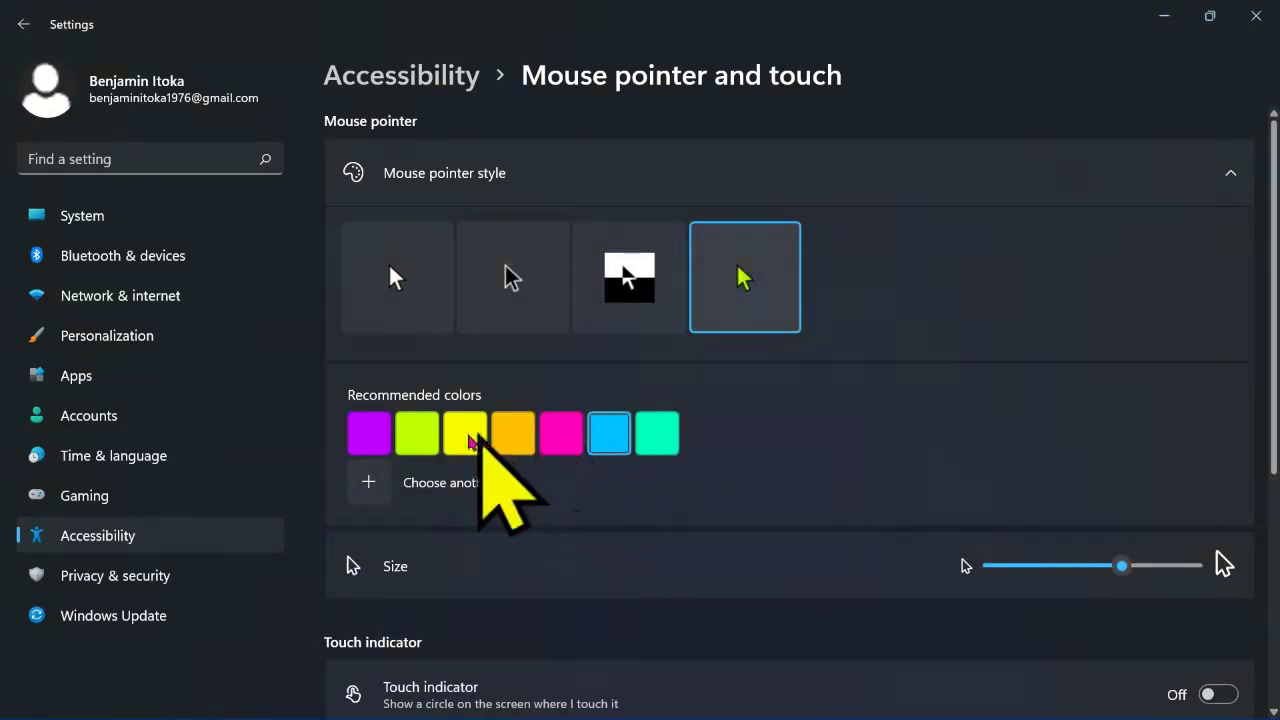
{"action": "left_click", "coordinate": [370, 430]}
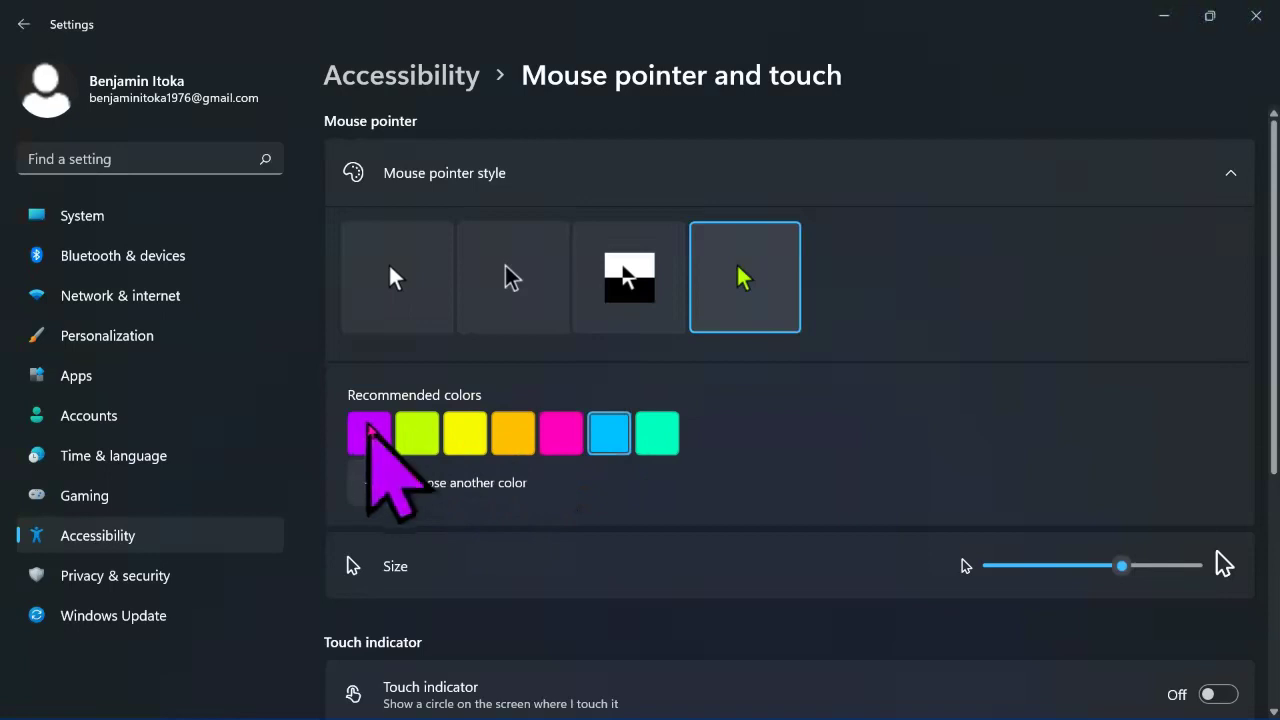
{"action": "left_click", "coordinate": [470, 435]}
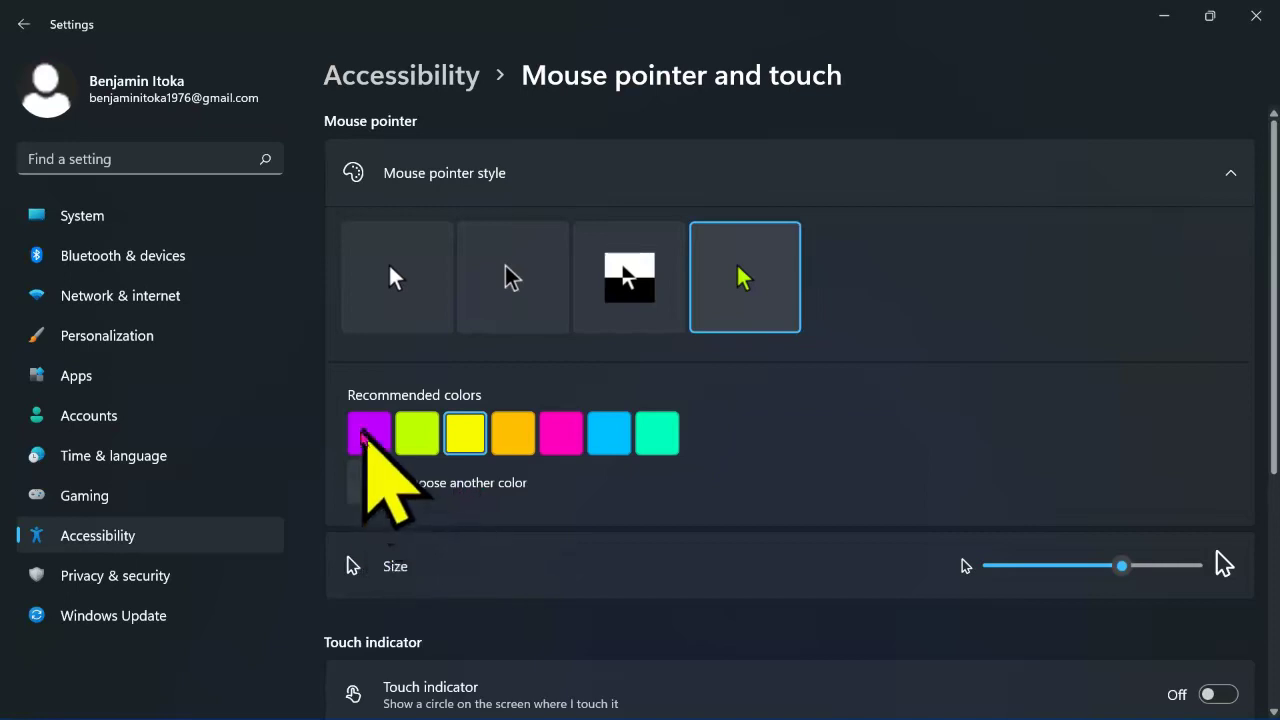
{"action": "left_click", "coordinate": [368, 484]}
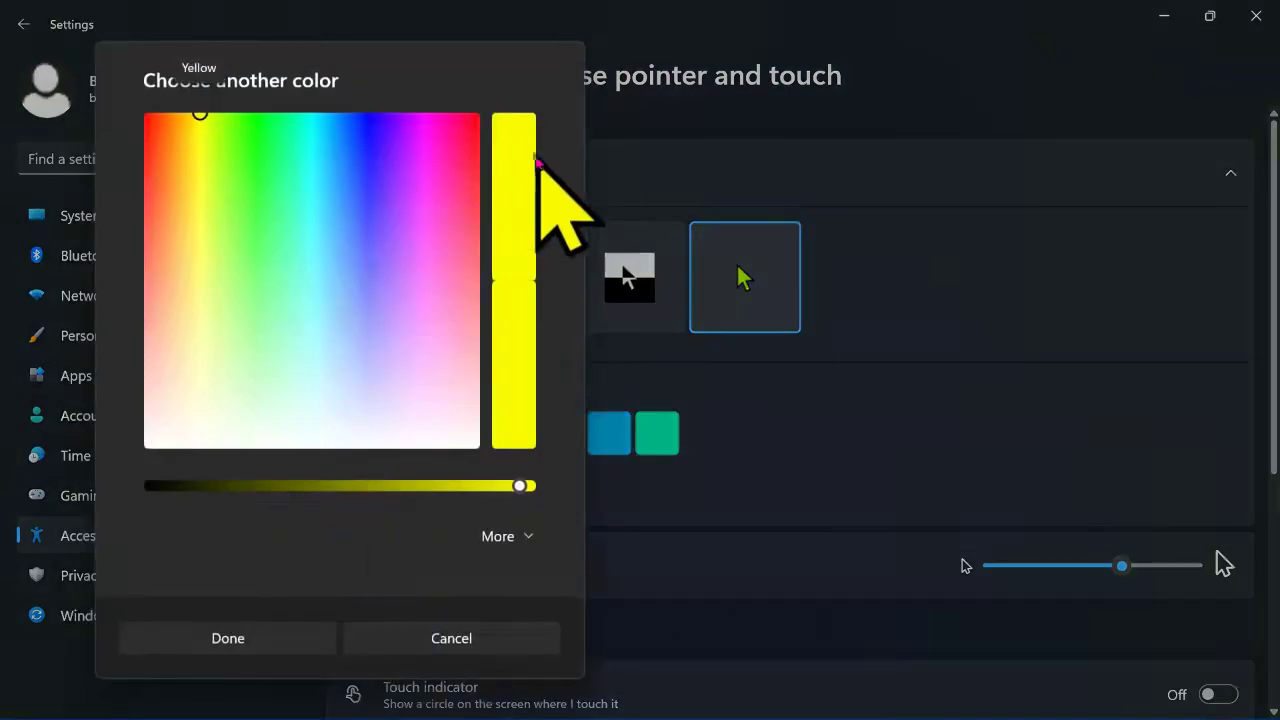
Step: Pick orange #FA6214 in the colour picker with RGB values shown, and confirm it
{"action": "mouse_move", "coordinate": [370, 188]}
{"action": "left_mouse_down"}
{"action": "mouse_move", "coordinate": [375, 325]}
{"action": "mouse_move", "coordinate": [429, 120]}
{"action": "mouse_move", "coordinate": [350, 142]}
{"action": "mouse_move", "coordinate": [360, 179]}
{"action": "left_mouse_up"}
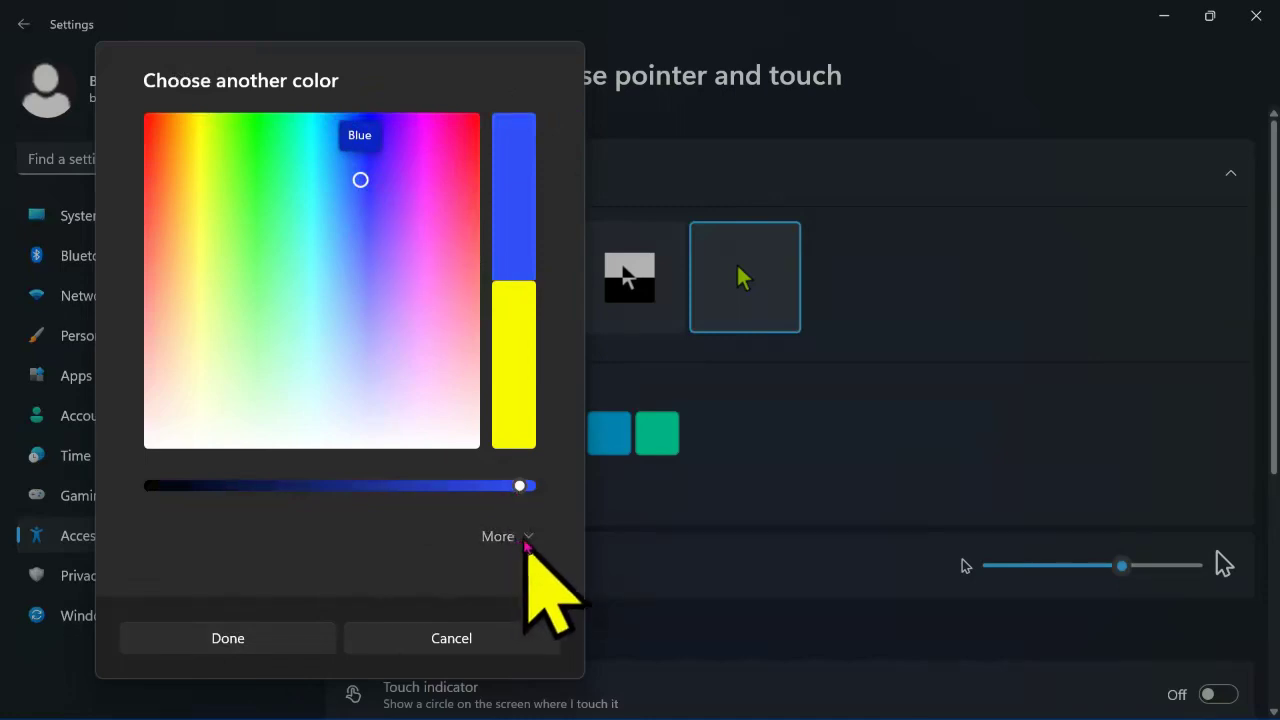
{"action": "left_click", "coordinate": [525, 540]}
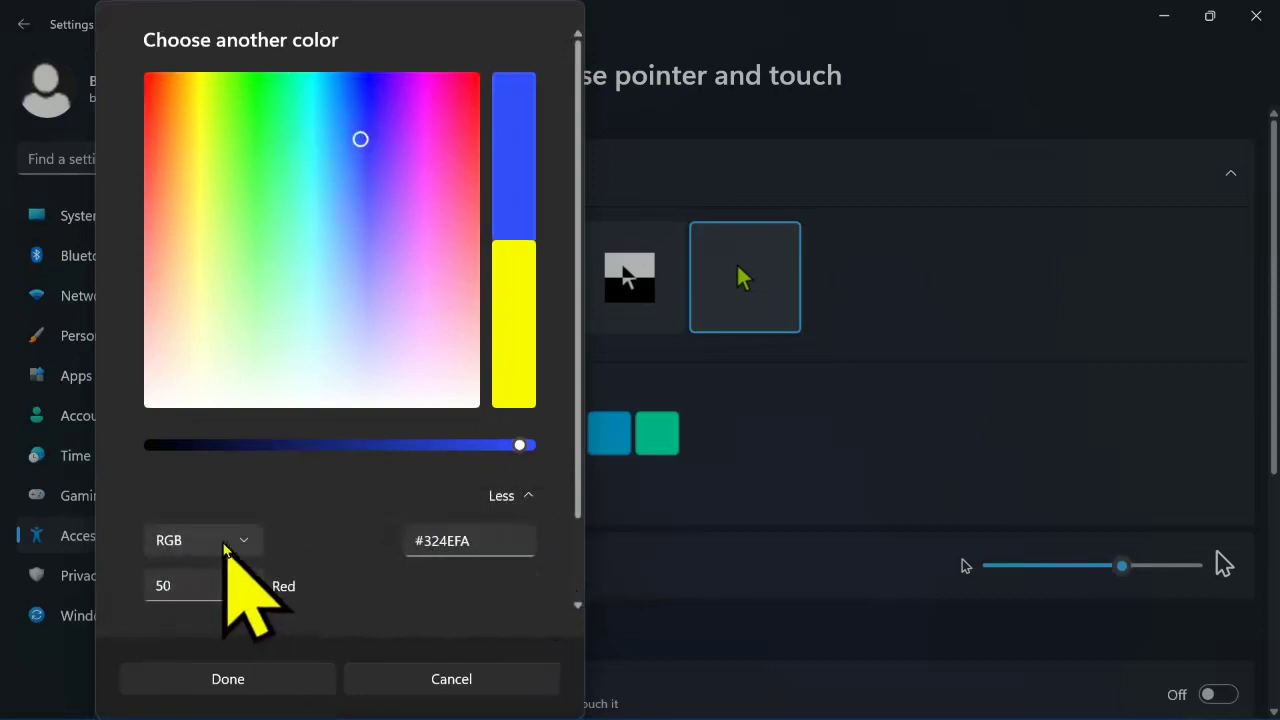
{"action": "left_click", "coordinate": [244, 542]}
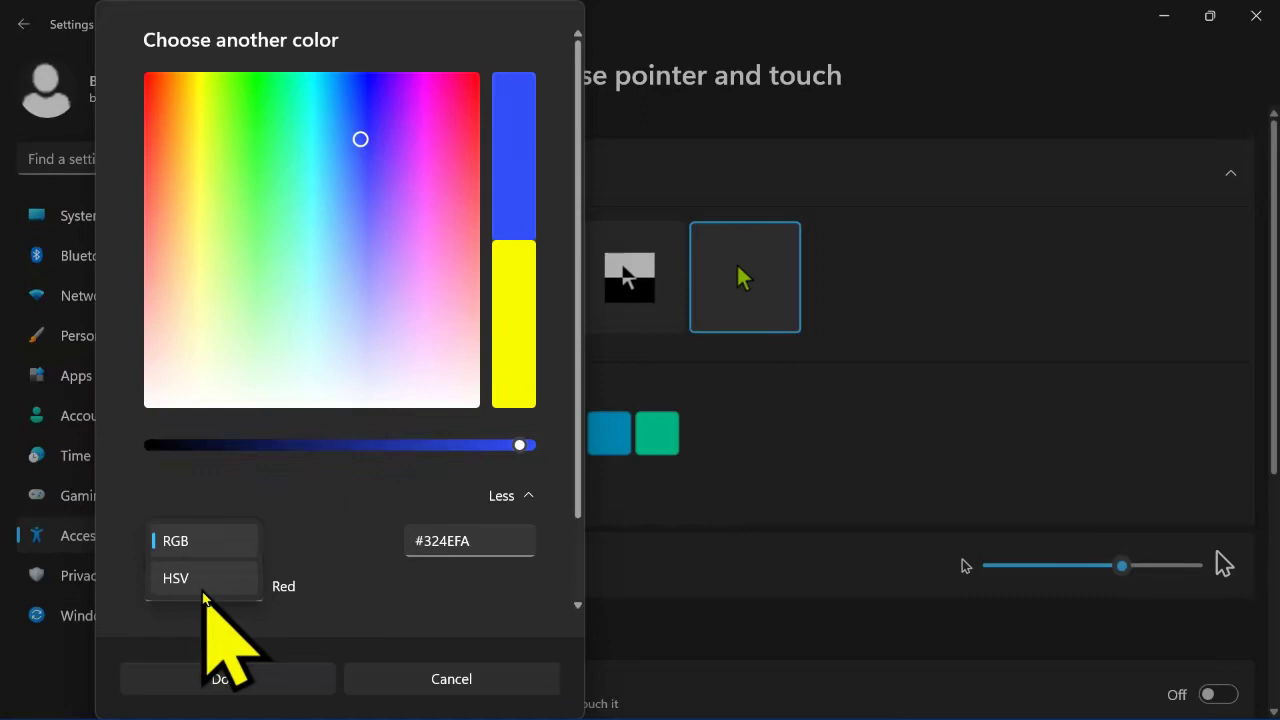
{"action": "left_click", "coordinate": [203, 588]}
{"action": "left_click", "coordinate": [206, 530]}
{"action": "left_click", "coordinate": [198, 500]}
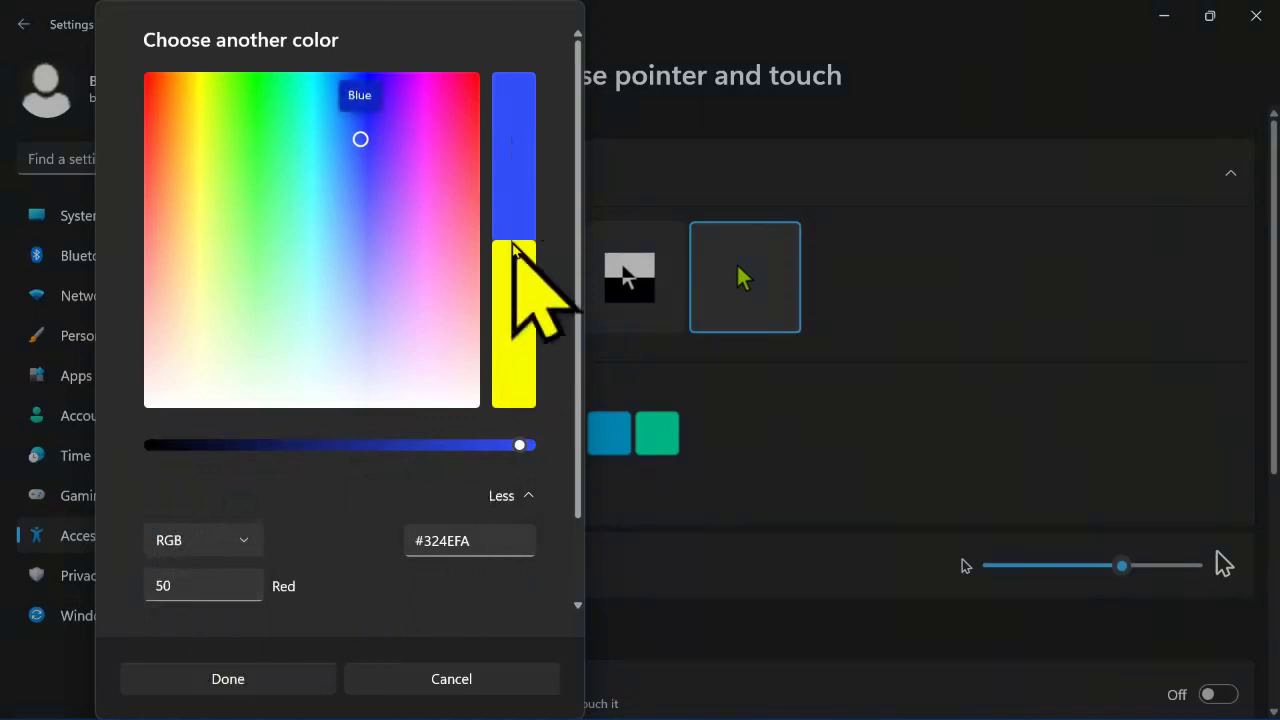
{"action": "left_click", "coordinate": [452, 317]}
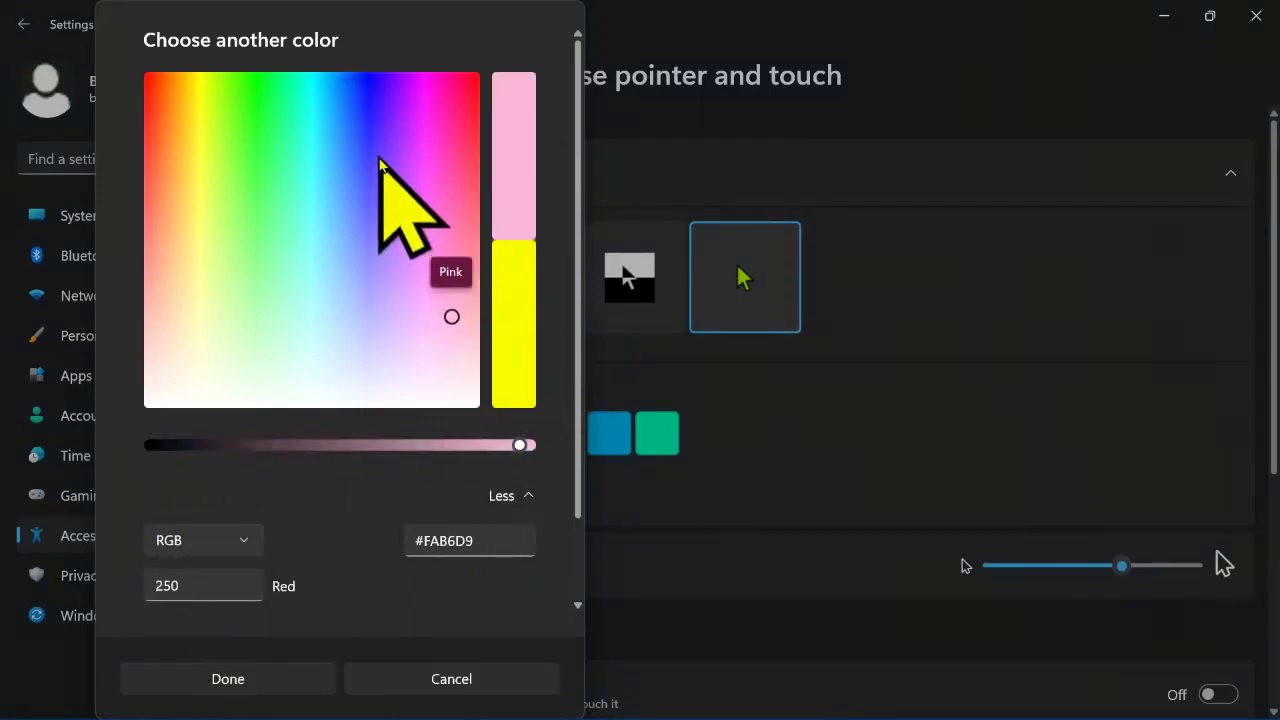
{"action": "left_click", "coordinate": [349, 157]}
{"action": "mouse_move", "coordinate": [349, 160]}
{"action": "left_mouse_down"}
{"action": "mouse_move", "coordinate": [394, 100]}
{"action": "mouse_move", "coordinate": [157, 177]}
{"action": "mouse_move", "coordinate": [151, 110]}
{"action": "mouse_move", "coordinate": [166, 104]}
{"action": "left_mouse_up"}
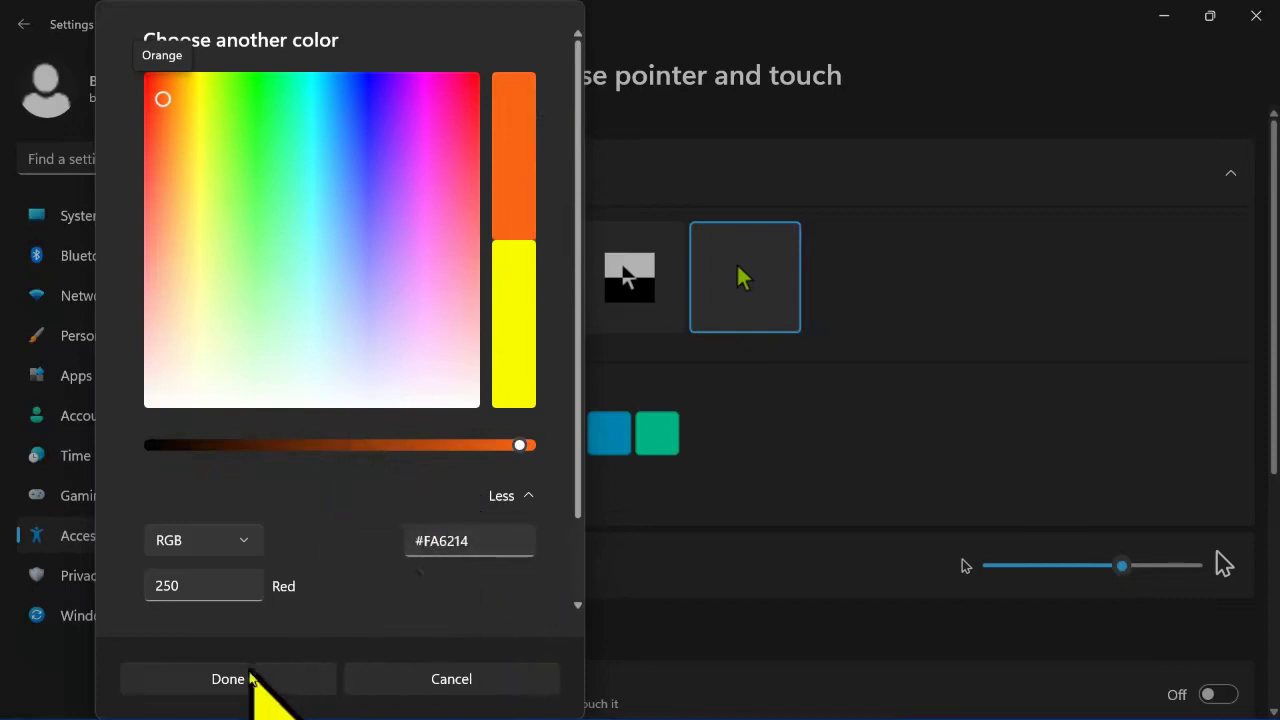
{"action": "left_click", "coordinate": [290, 684]}
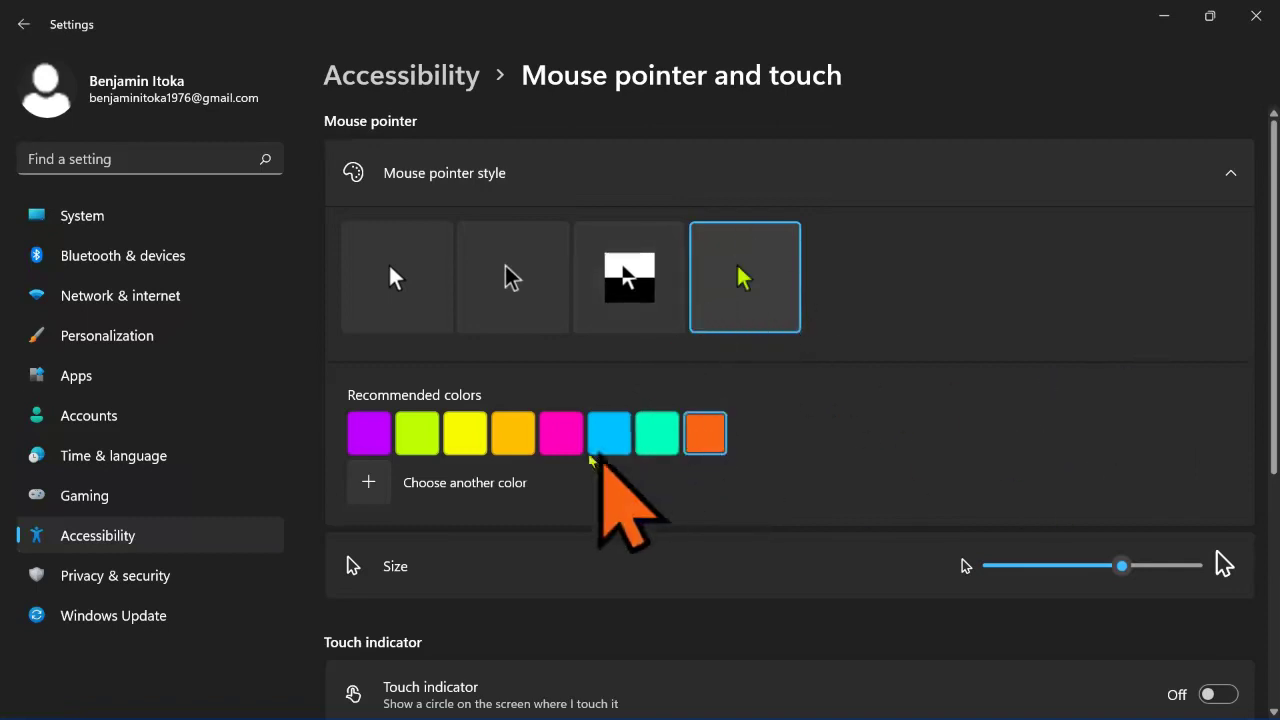
Step: Preview teal and light blue, then shrink the pointer to minimum and enlarge it to size 2
{"action": "left_click", "coordinate": [674, 443]}
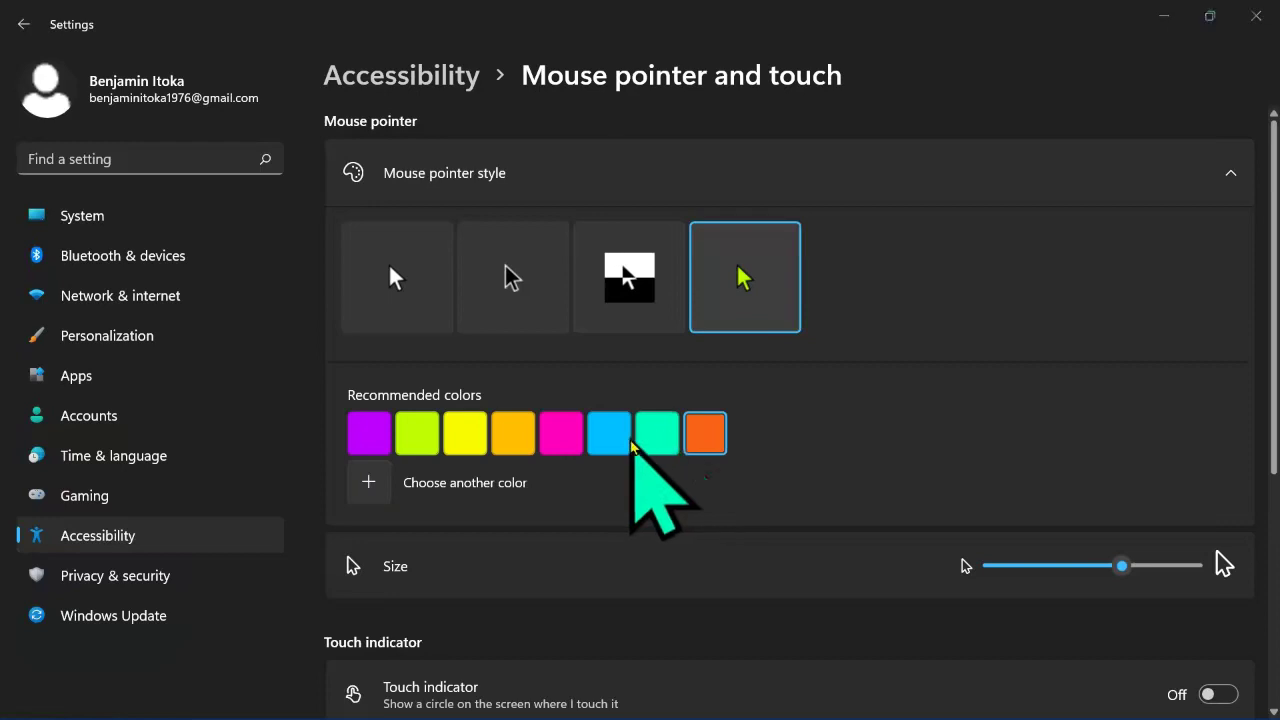
{"action": "left_click", "coordinate": [625, 443]}
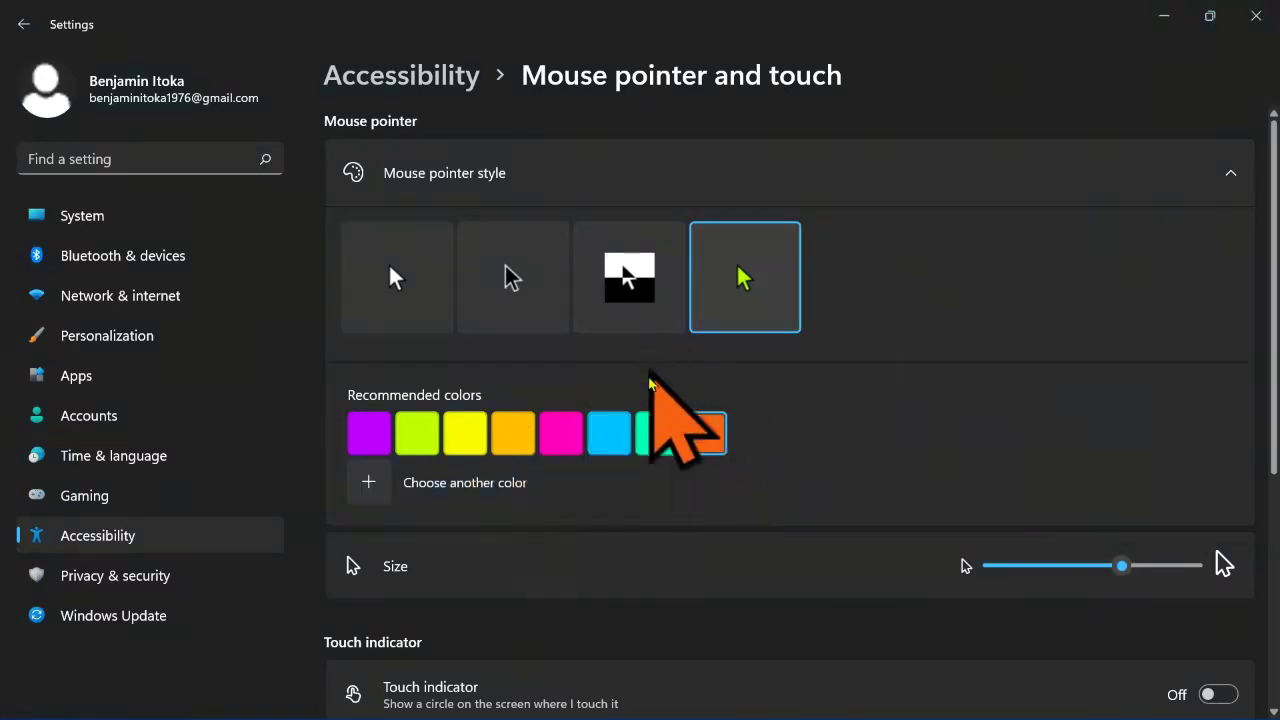
{"action": "scroll", "coordinate": [603, 411], "scroll_direction": "down", "scroll_amount": 4}
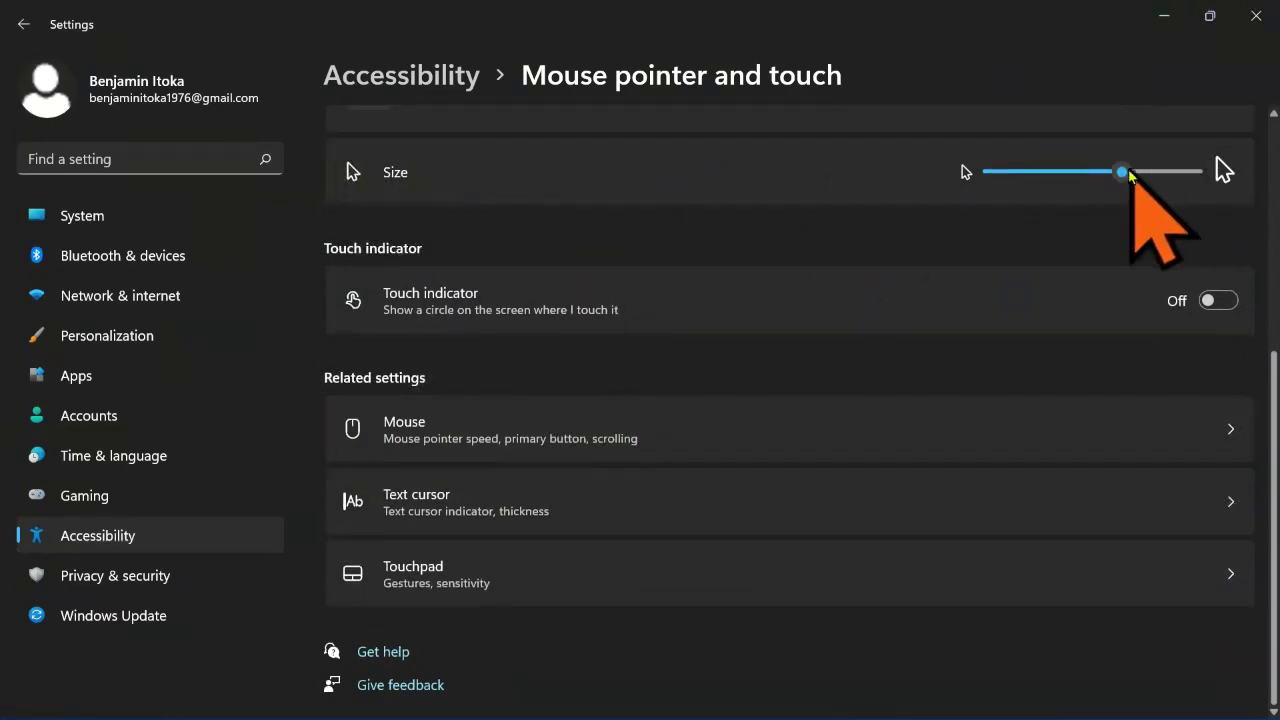
{"action": "left_click_drag", "start_coordinate": [1123, 172], "coordinate": [980, 172]}
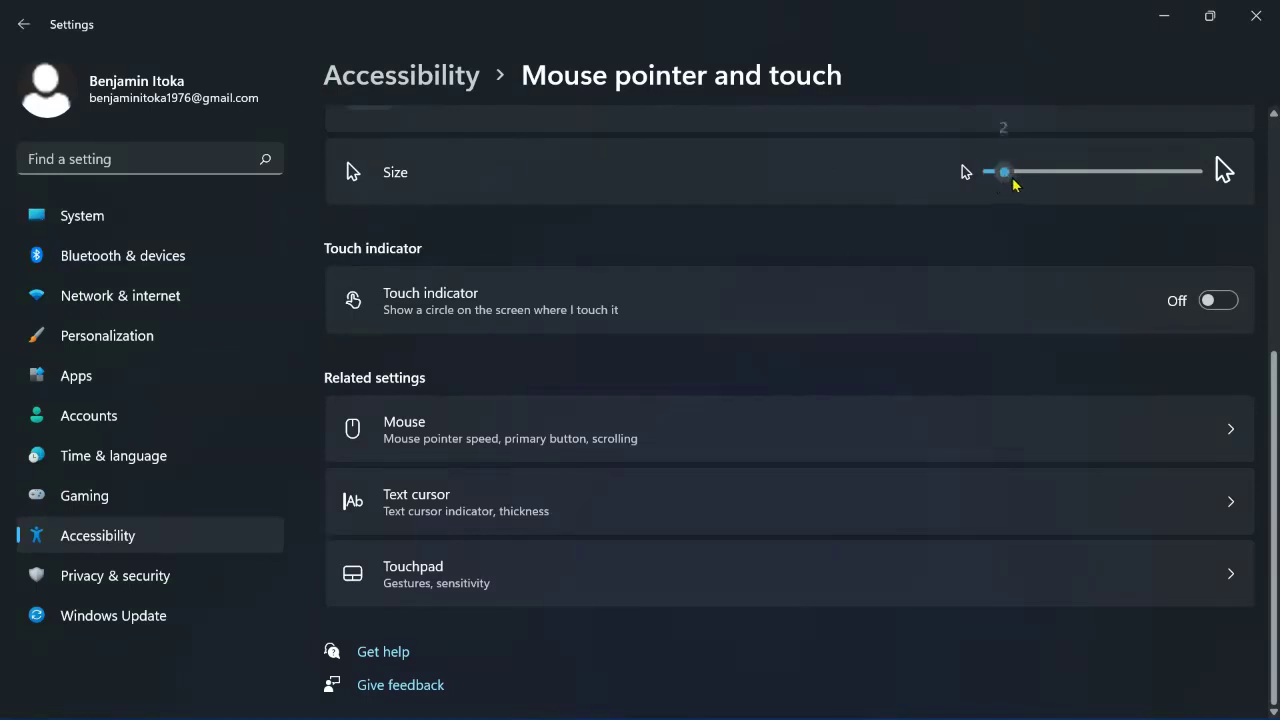
{"action": "left_click_drag", "start_coordinate": [1013, 183], "coordinate": [1066, 178]}
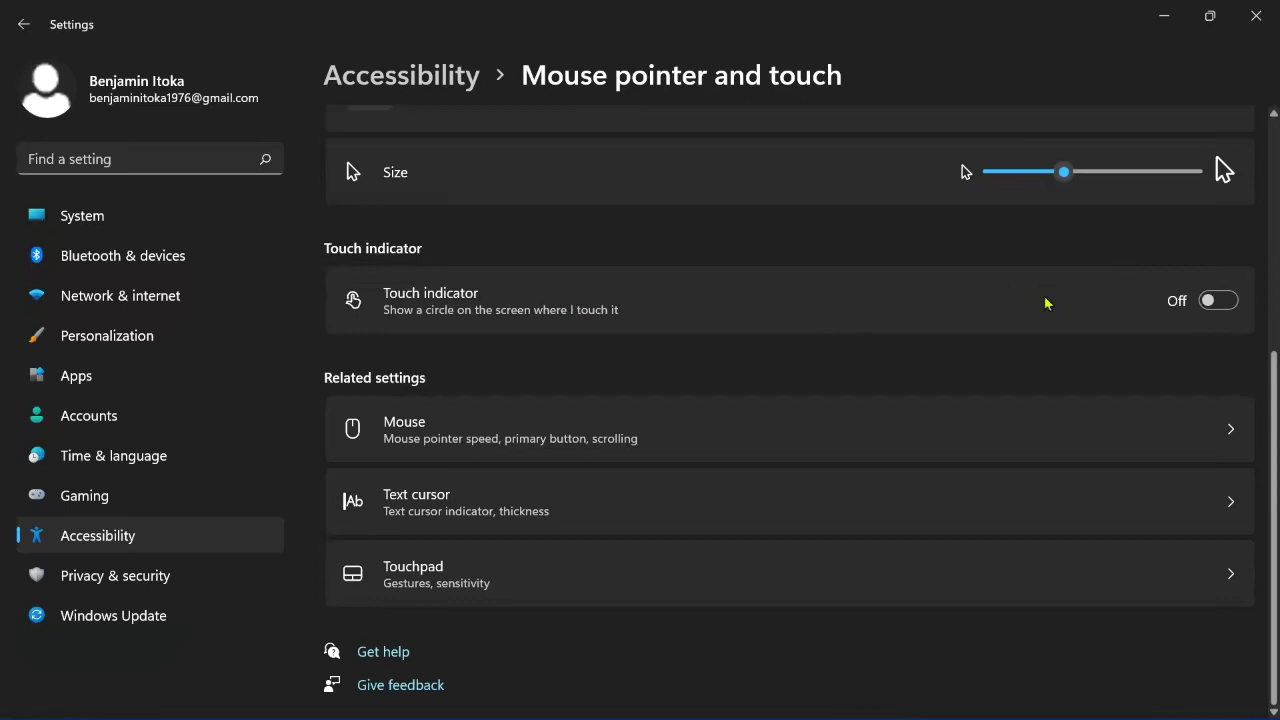
Step: Turn the touch indicator on, test it with taps, turn it off, and go to Mouse
{"action": "left_click", "coordinate": [1218, 302]}
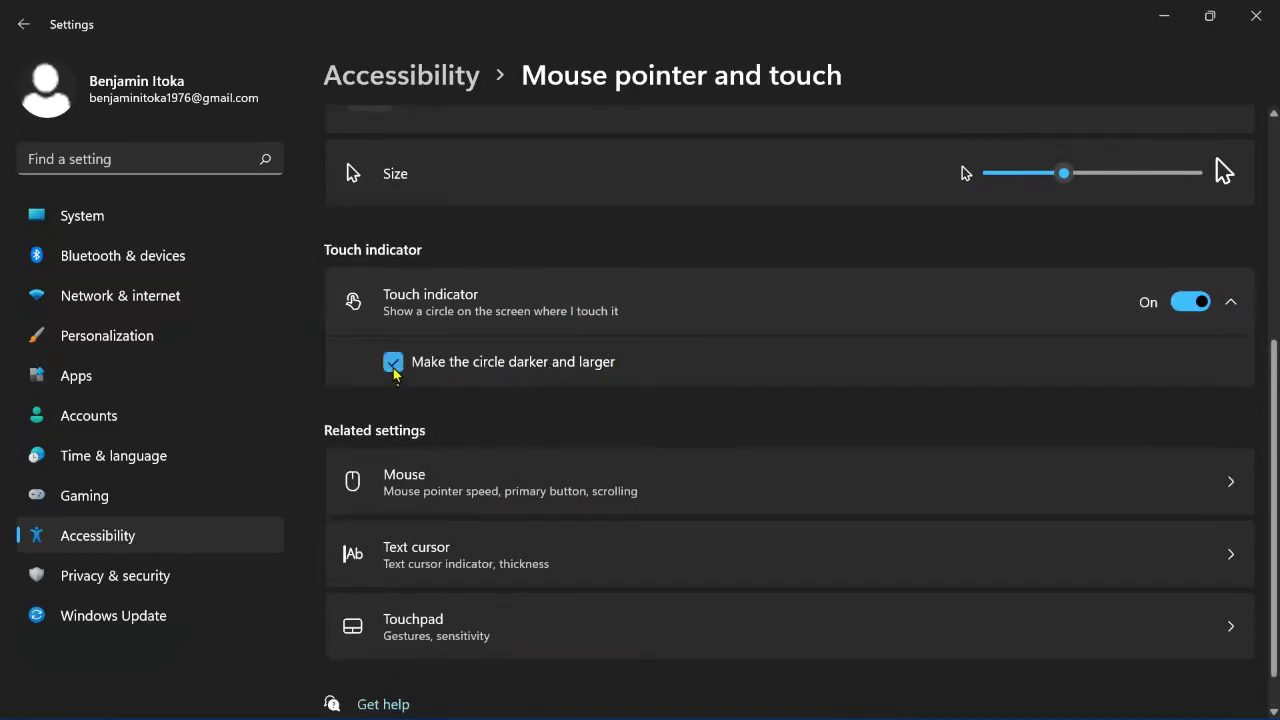
{"action": "left_click", "coordinate": [688, 237]}
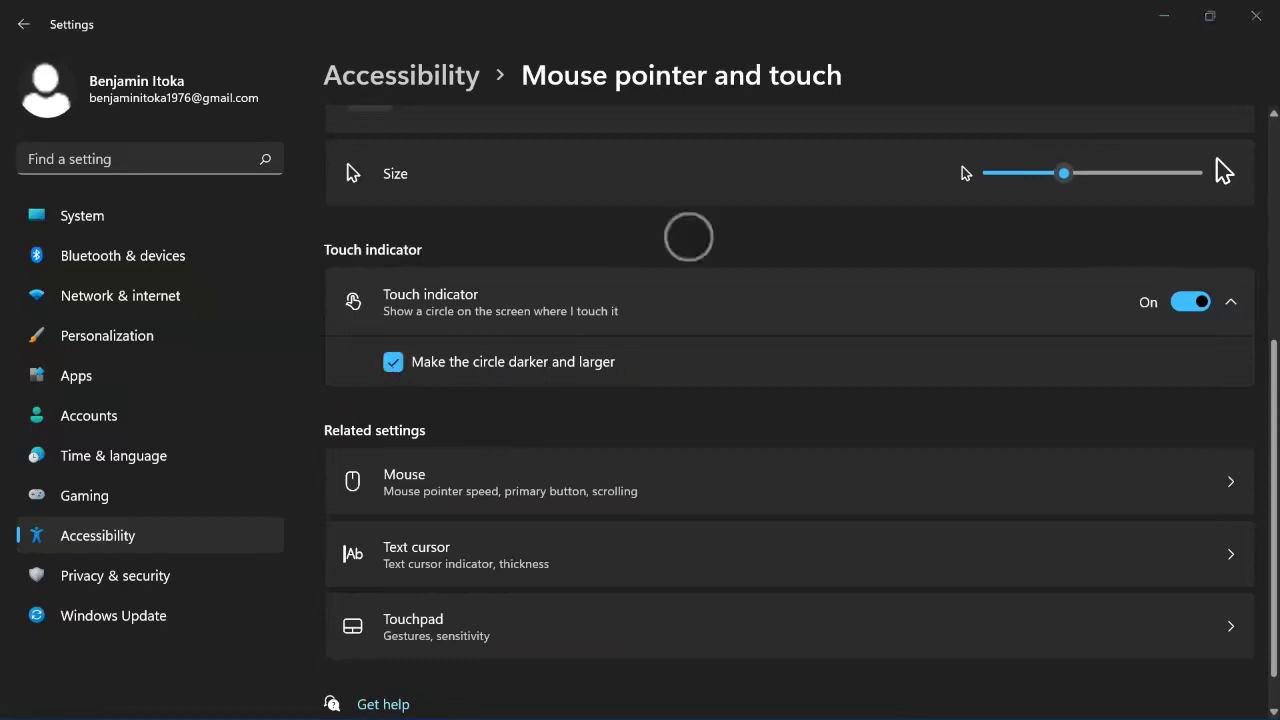
{"action": "scroll", "coordinate": [803, 403], "scroll_direction": "up", "scroll_amount": 3}
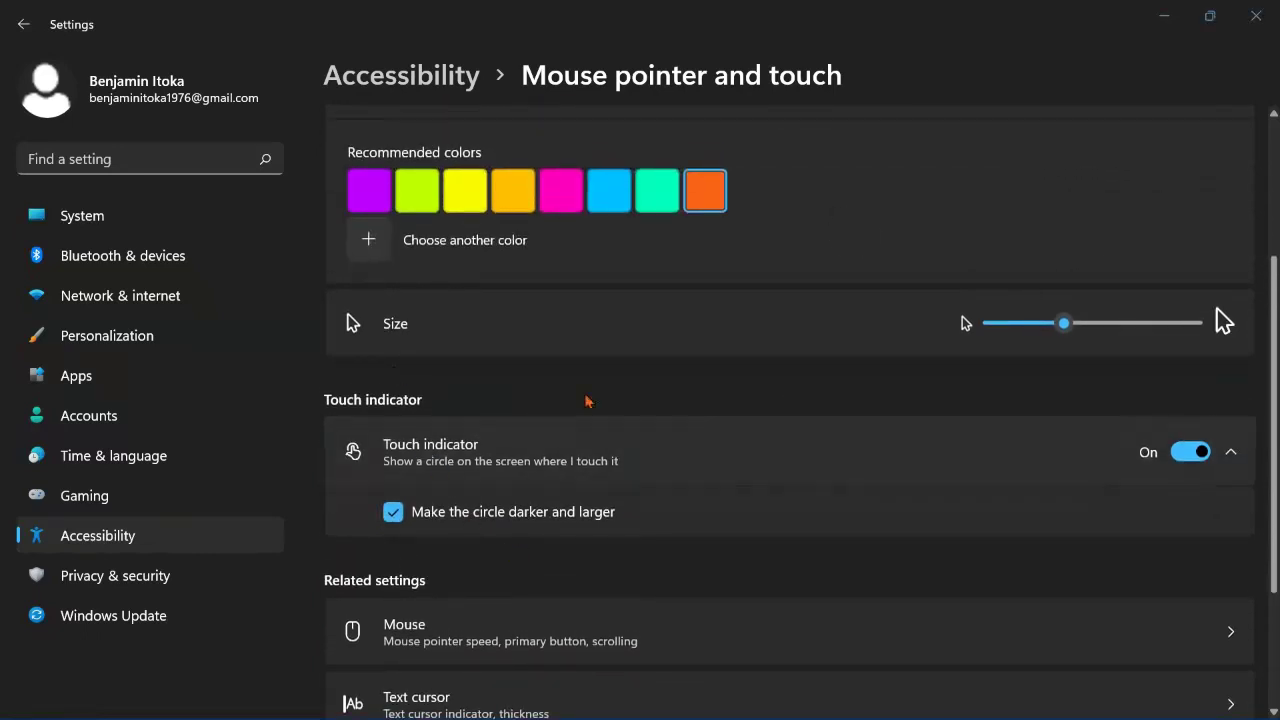
{"action": "left_click", "coordinate": [826, 217]}
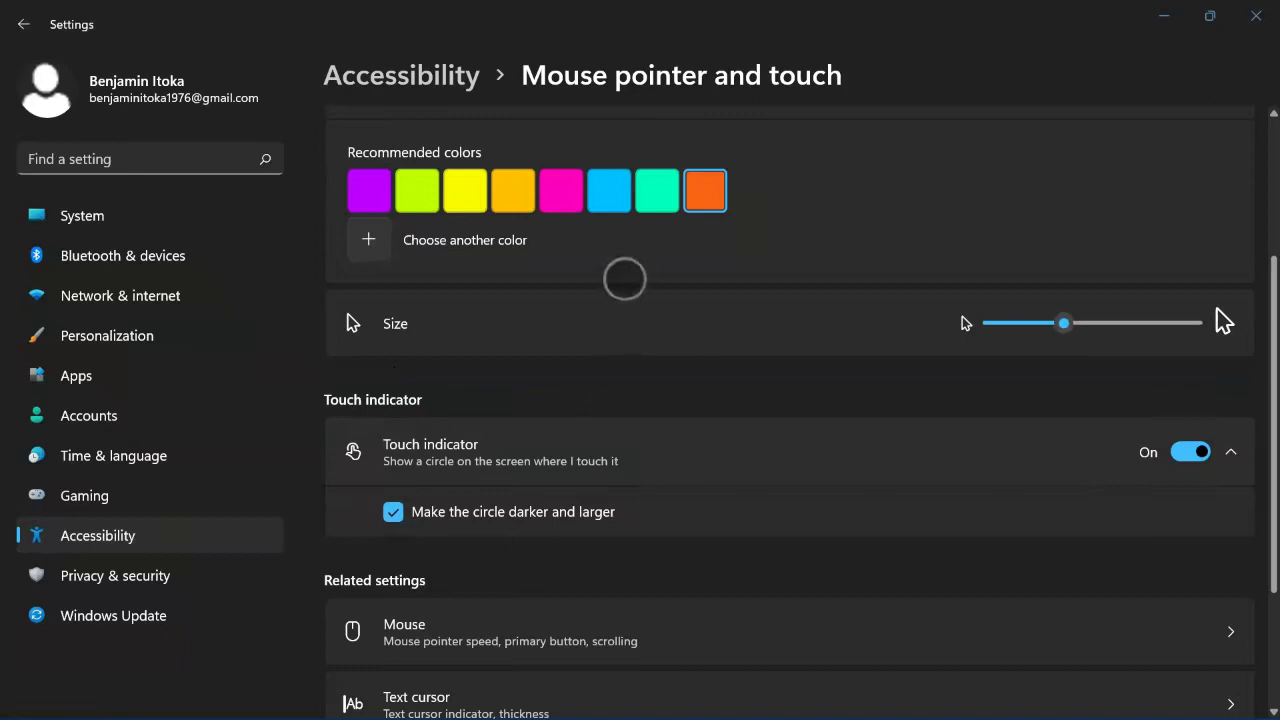
{"action": "scroll", "coordinate": [631, 350], "scroll_direction": "down", "scroll_amount": 3}
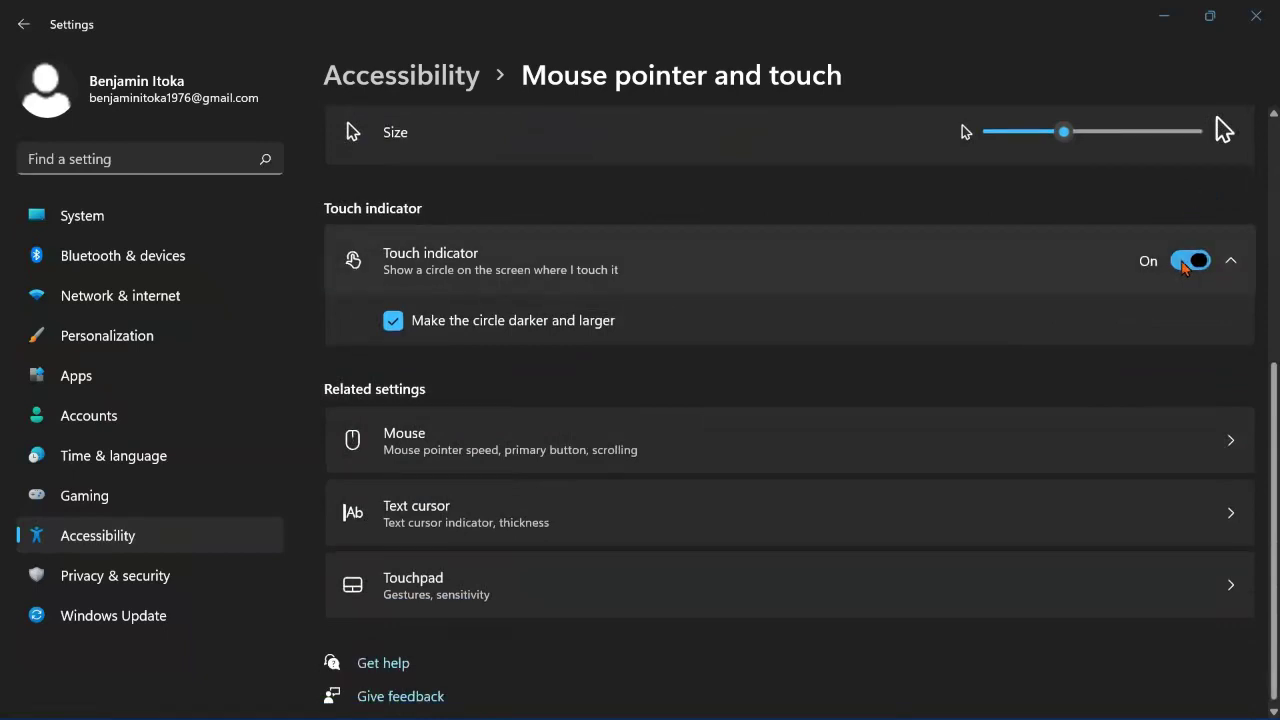
{"action": "left_click", "coordinate": [1186, 262]}
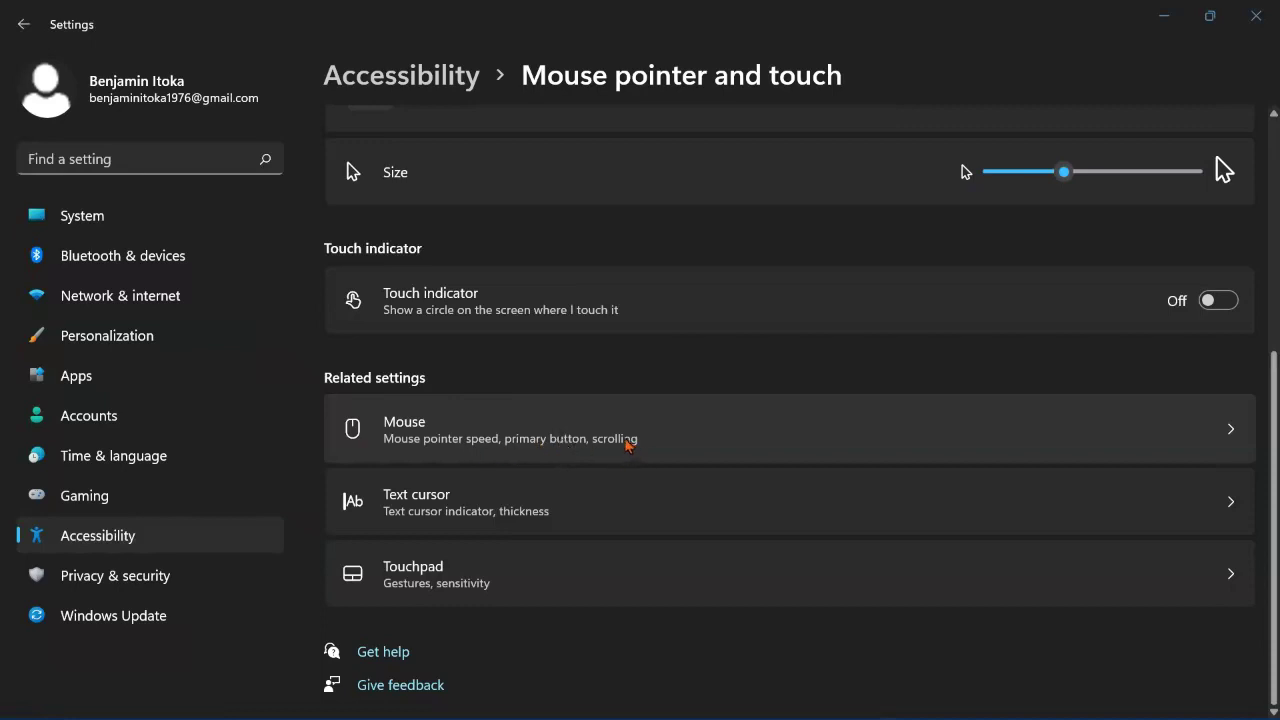
{"action": "left_click", "coordinate": [622, 435]}
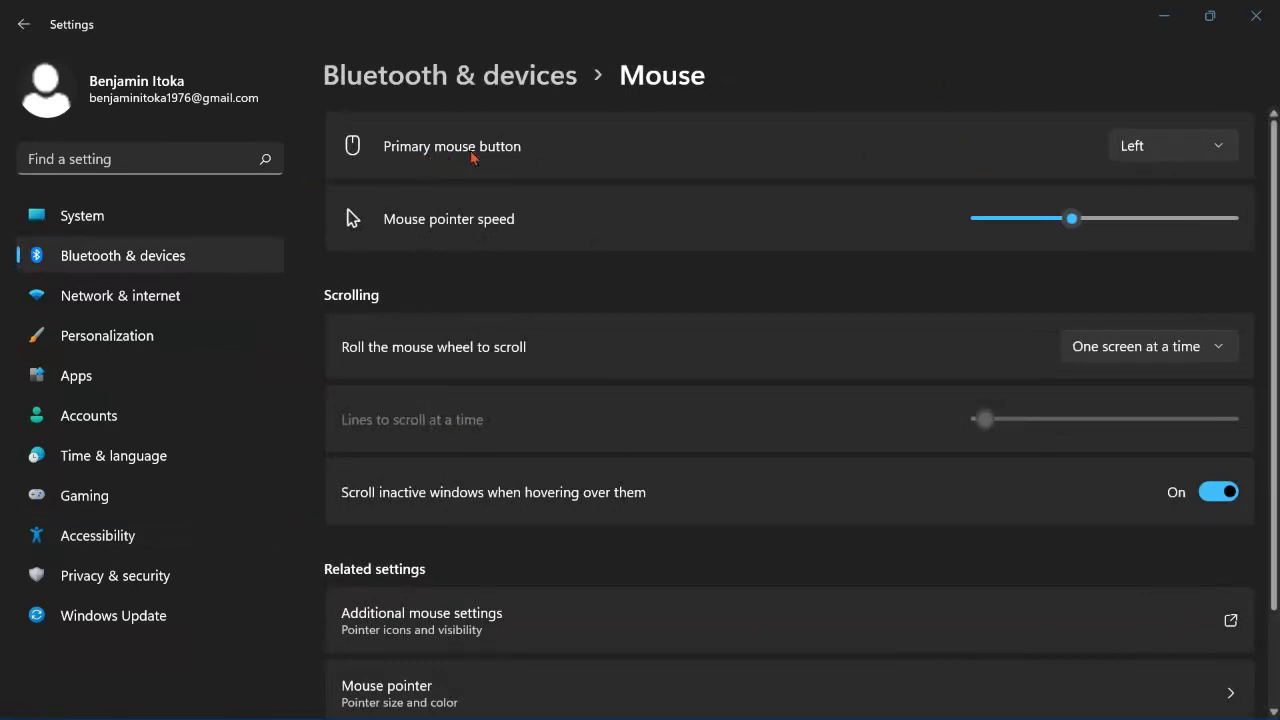
Step: Keep Left as the primary button and set mouse pointer speed to 3
{"action": "left_click", "coordinate": [1136, 152]}
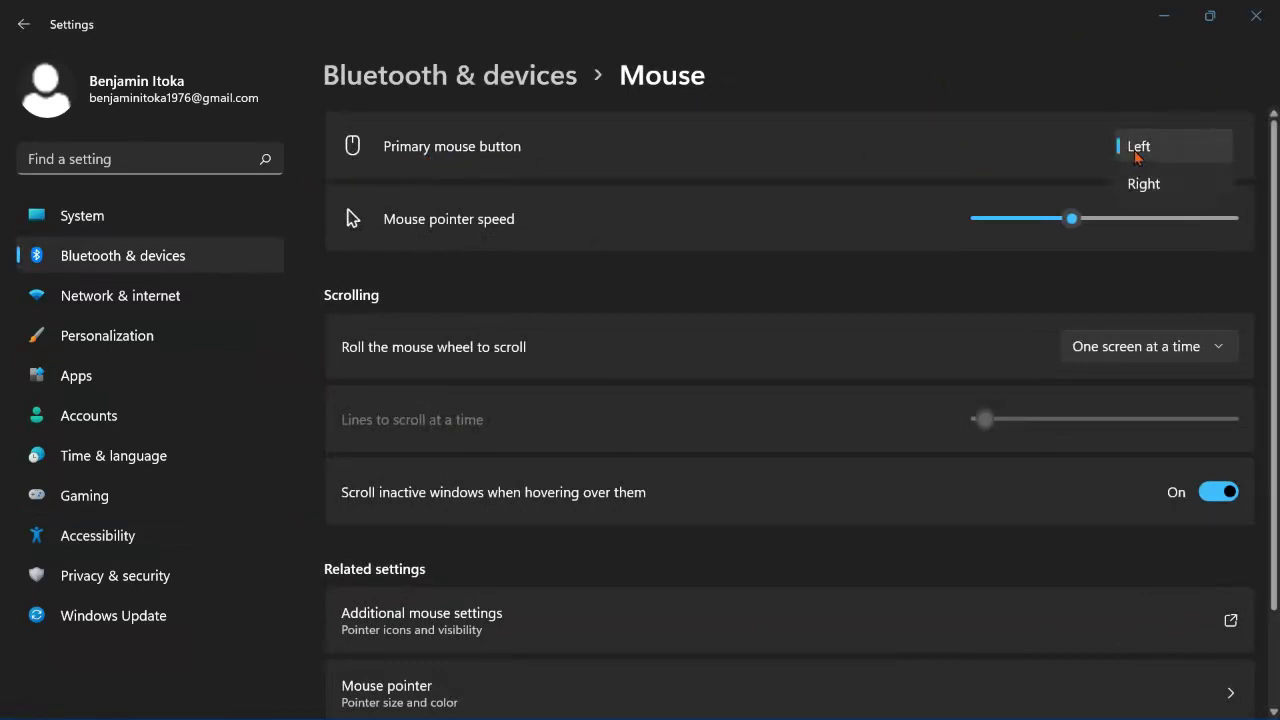
{"action": "left_click", "coordinate": [1050, 153]}
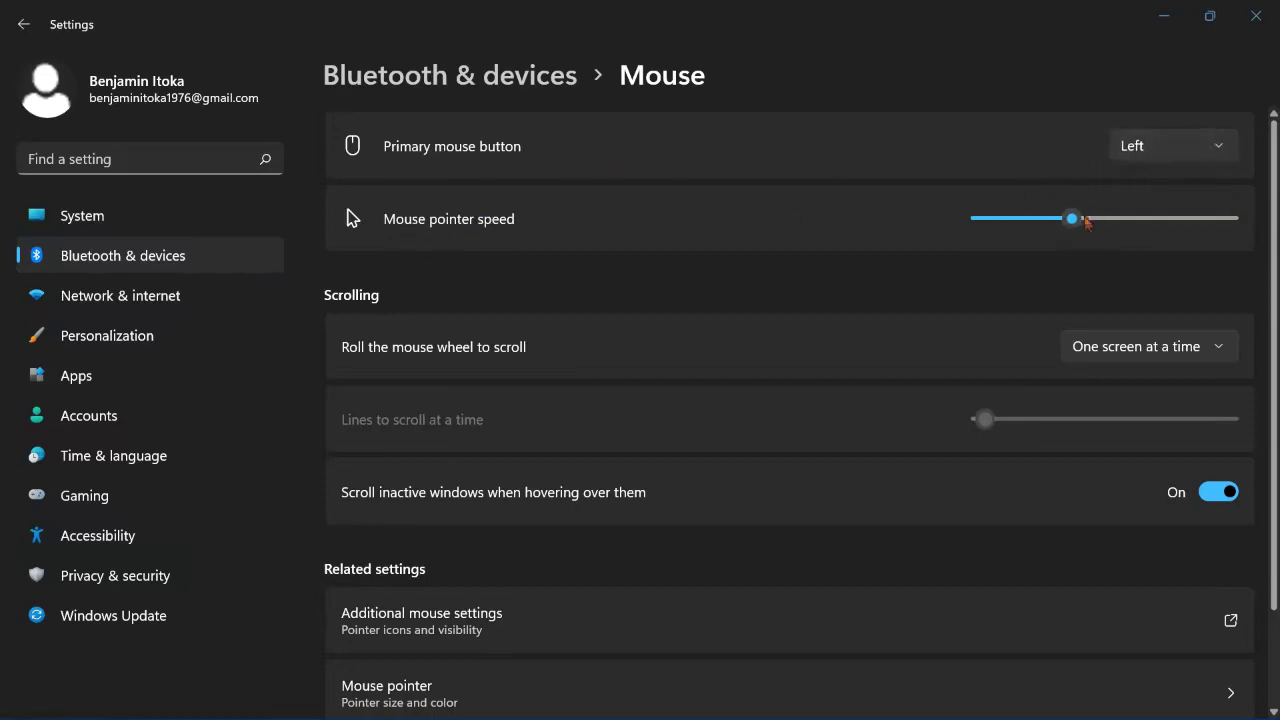
{"action": "left_click_drag", "start_coordinate": [1074, 224], "coordinate": [890, 234]}
{"action": "left_click_drag", "start_coordinate": [984, 225], "coordinate": [1075, 226]}
Step: Keep one-screen-at-a-time scrolling and inactive-window scrolling on, then go to Additional mouse settings
{"action": "left_click", "coordinate": [1174, 354]}
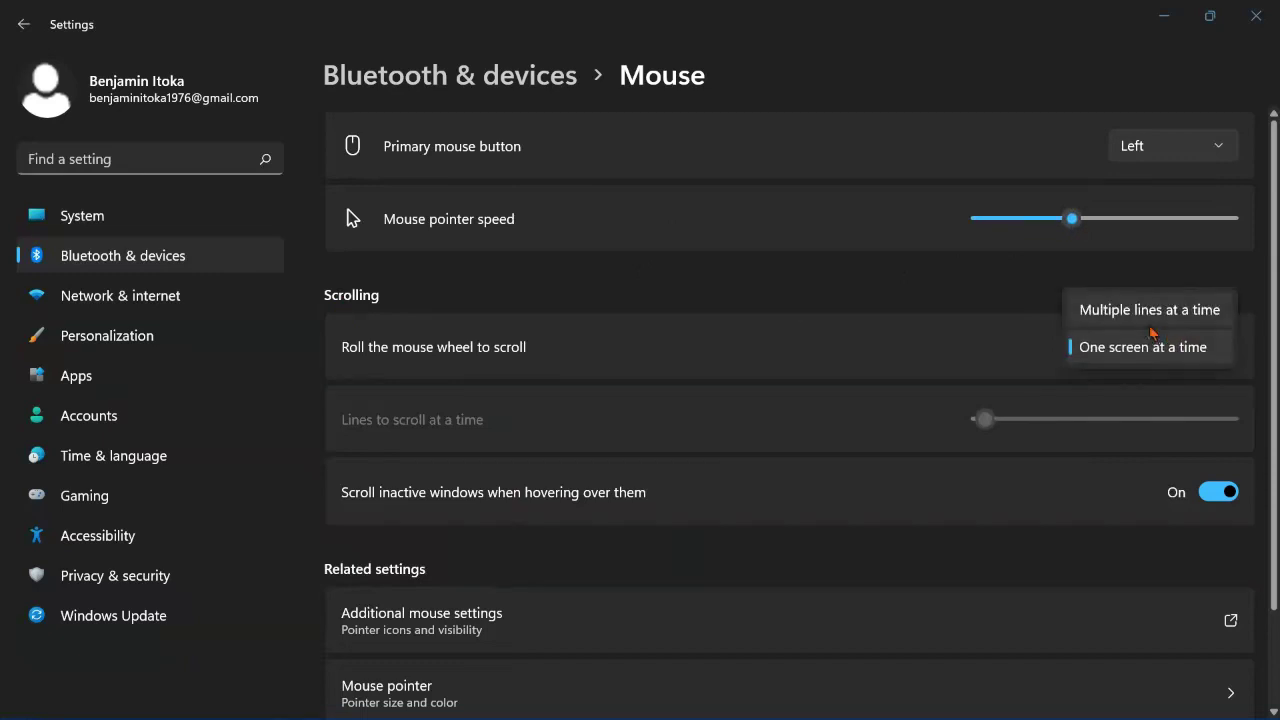
{"action": "left_click", "coordinate": [1172, 353]}
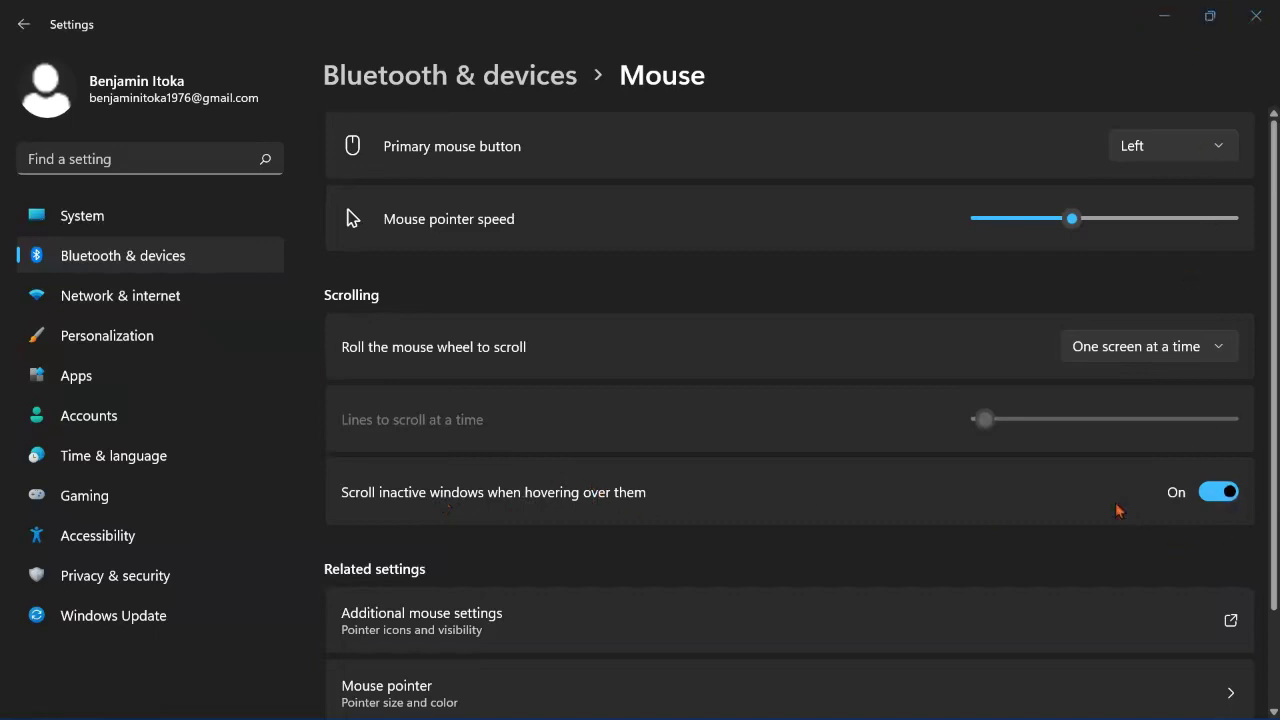
{"action": "scroll", "coordinate": [651, 435], "scroll_direction": "down", "scroll_amount": 1}
{"action": "scroll", "coordinate": [651, 435], "scroll_direction": "up", "scroll_amount": 1}
{"action": "left_click", "coordinate": [1208, 497]}
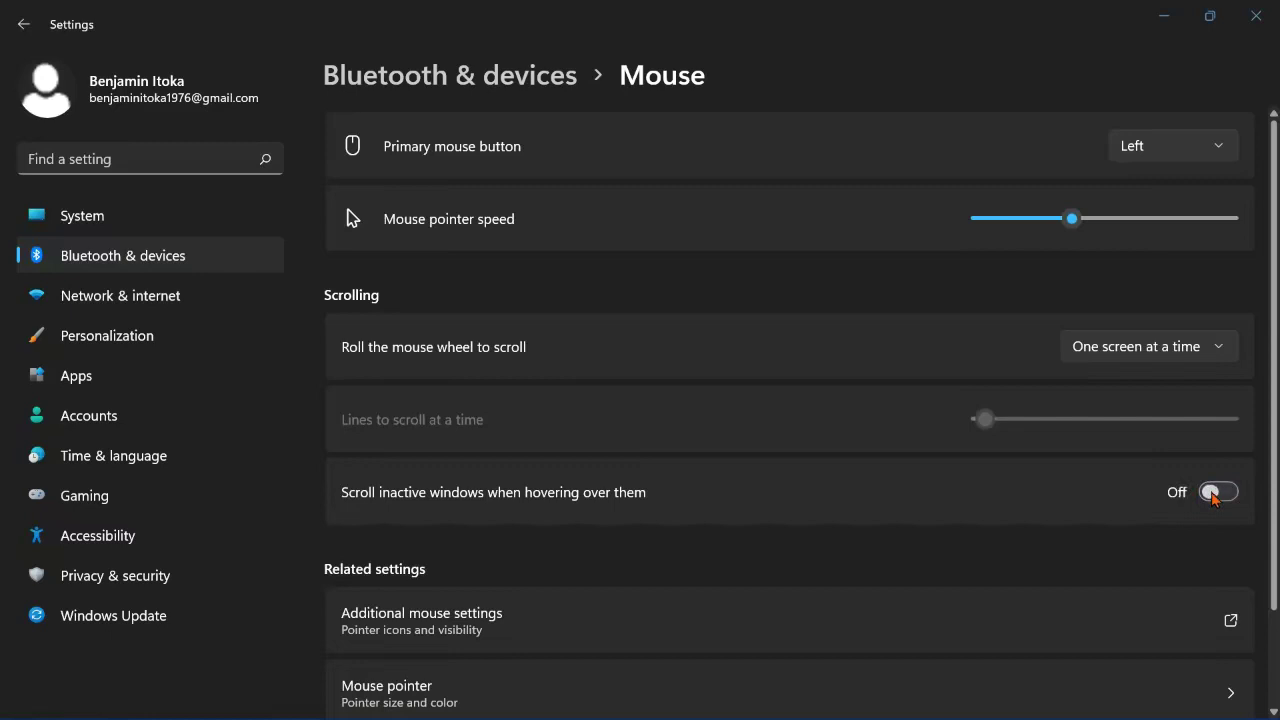
{"action": "left_click", "coordinate": [1214, 499]}
{"action": "scroll", "coordinate": [1100, 480], "scroll_direction": "down", "scroll_amount": 1}
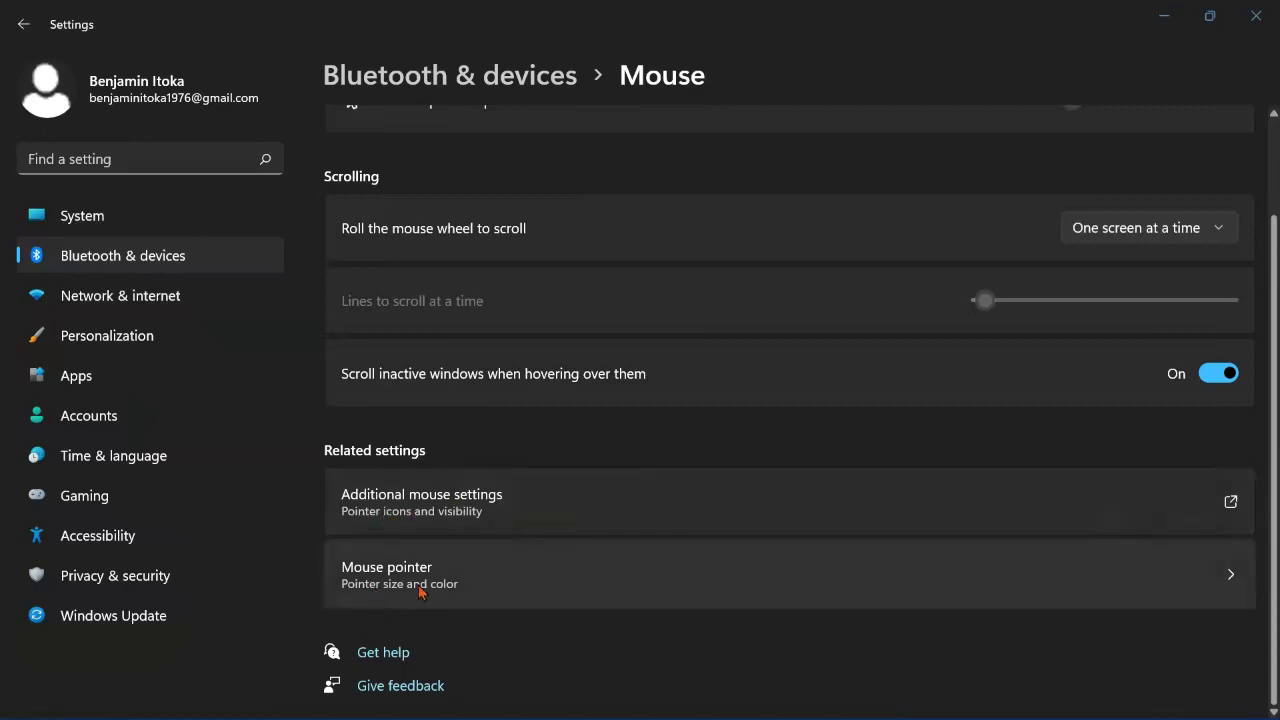
{"action": "left_click", "coordinate": [422, 515]}
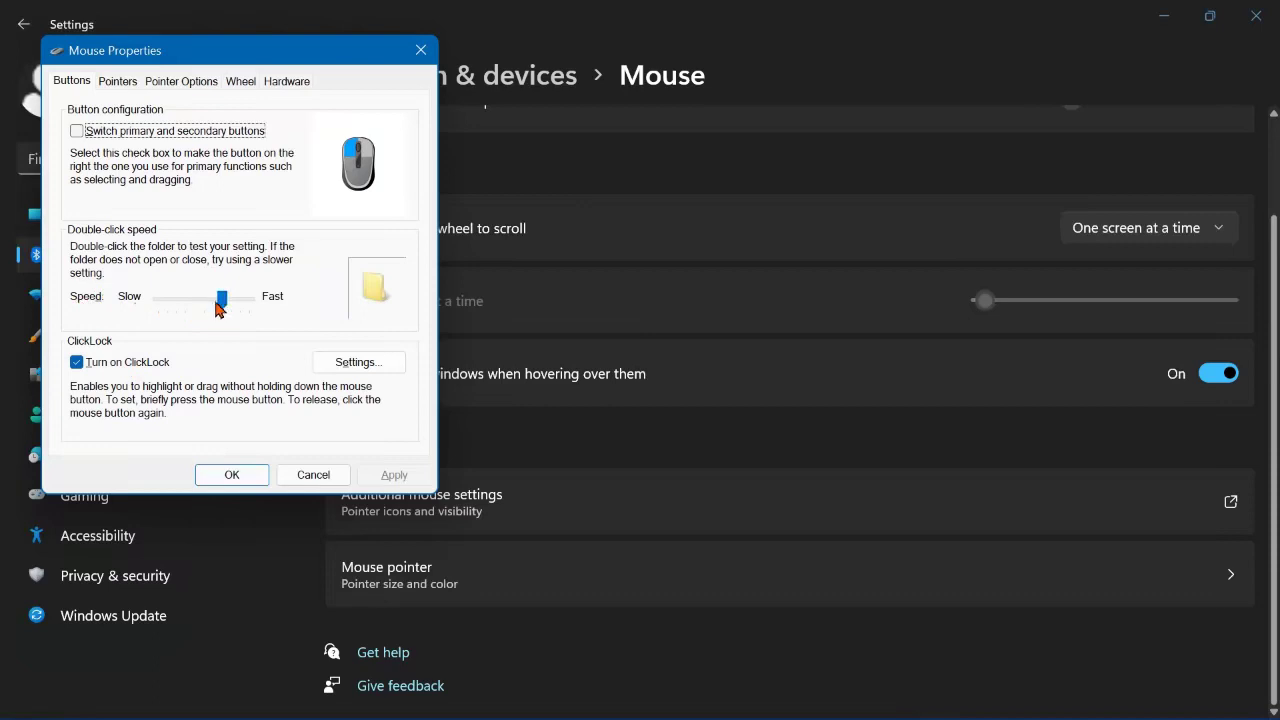
{"action": "left_click_drag", "start_coordinate": [219, 305], "coordinate": [134, 310]}
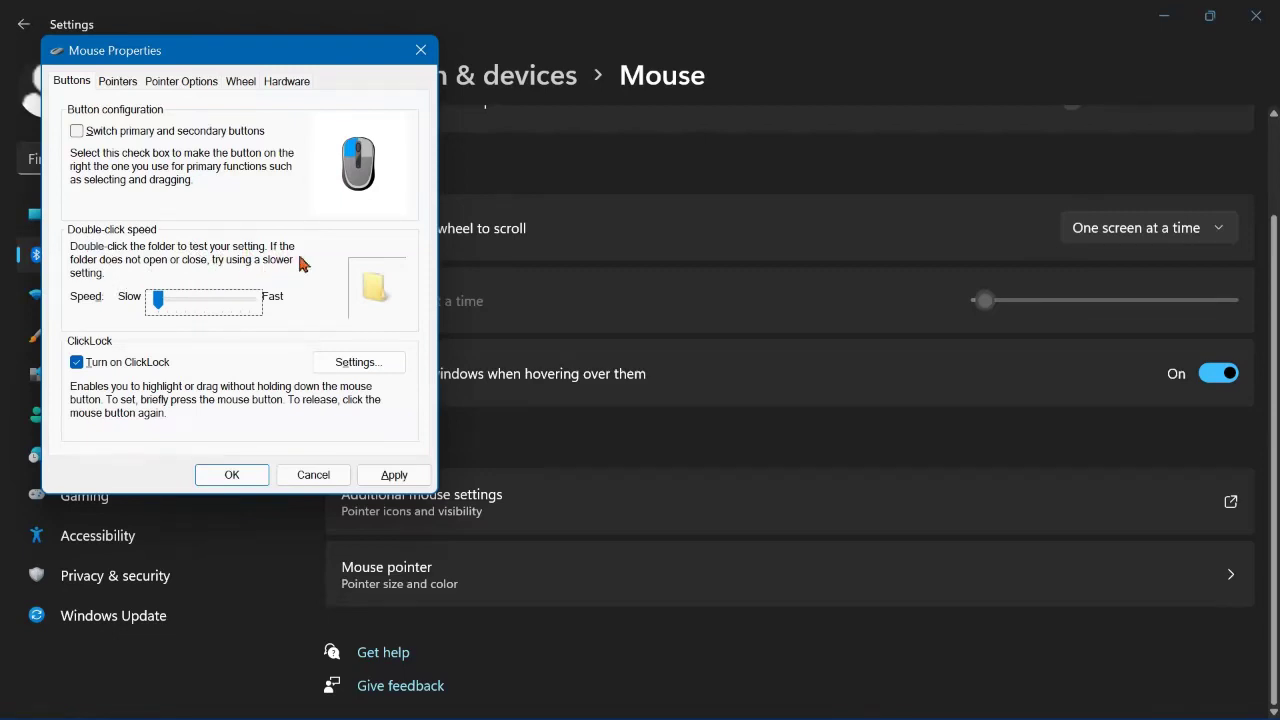
{"action": "double_click", "coordinate": [372, 287]}
{"action": "double_click", "coordinate": [376, 298]}
{"action": "left_click_drag", "start_coordinate": [158, 300], "coordinate": [195, 300]}
{"action": "left_click_drag", "start_coordinate": [195, 300], "coordinate": [225, 302]}
{"action": "double_click", "coordinate": [373, 288]}
{"action": "left_click", "coordinate": [76, 134]}
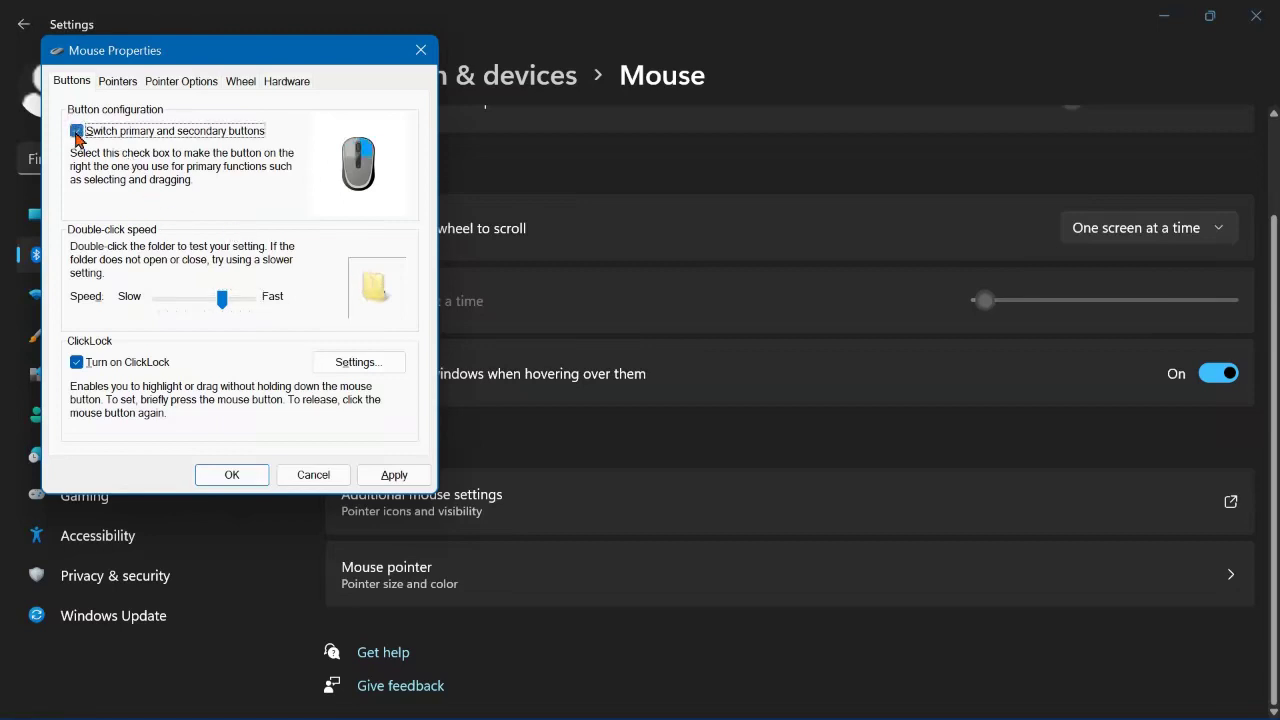
{"action": "double_click", "coordinate": [366, 297]}
{"action": "double_click", "coordinate": [366, 297]}
{"action": "double_click", "coordinate": [366, 297]}
{"action": "left_click", "coordinate": [77, 131]}
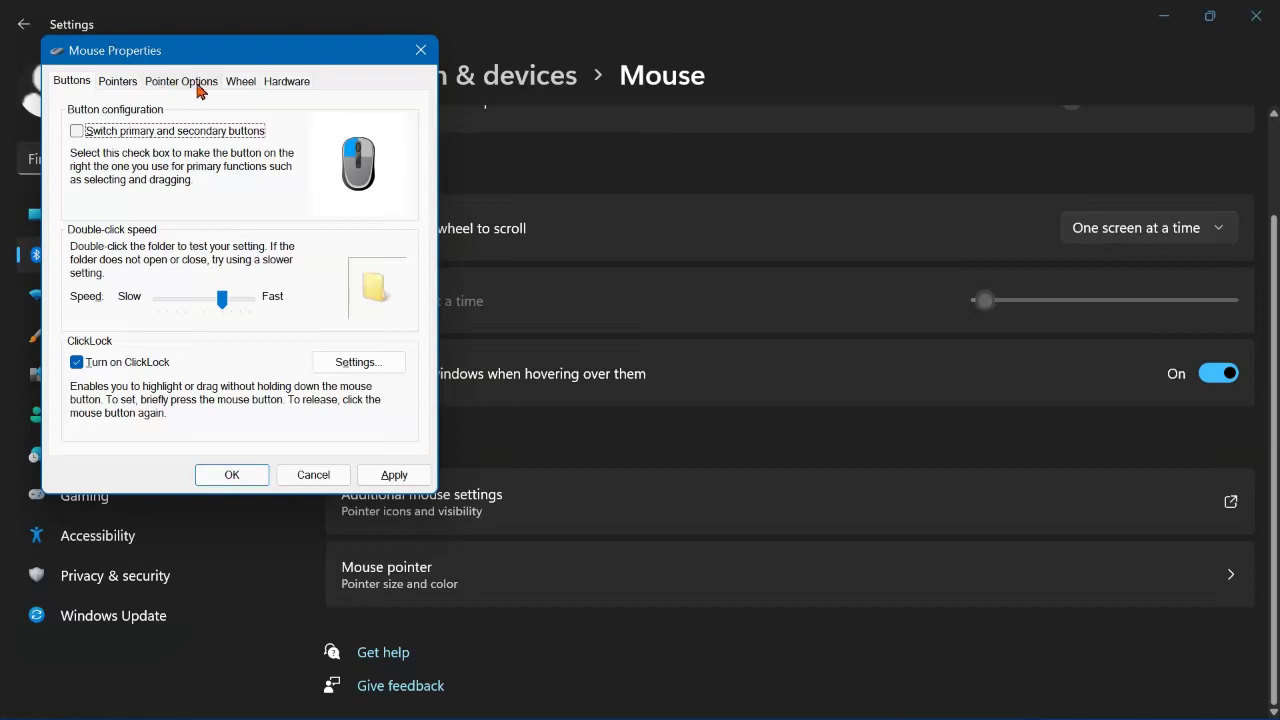
{"action": "left_click", "coordinate": [118, 84]}
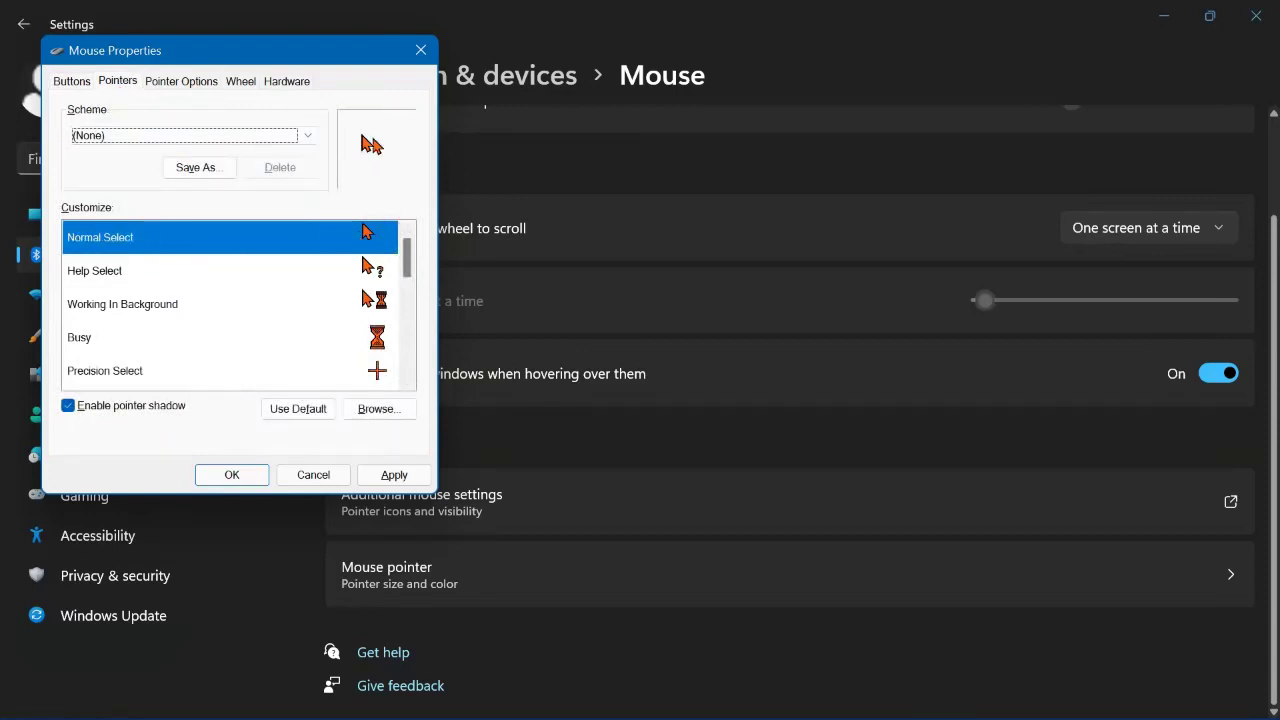
{"action": "left_click", "coordinate": [390, 272]}
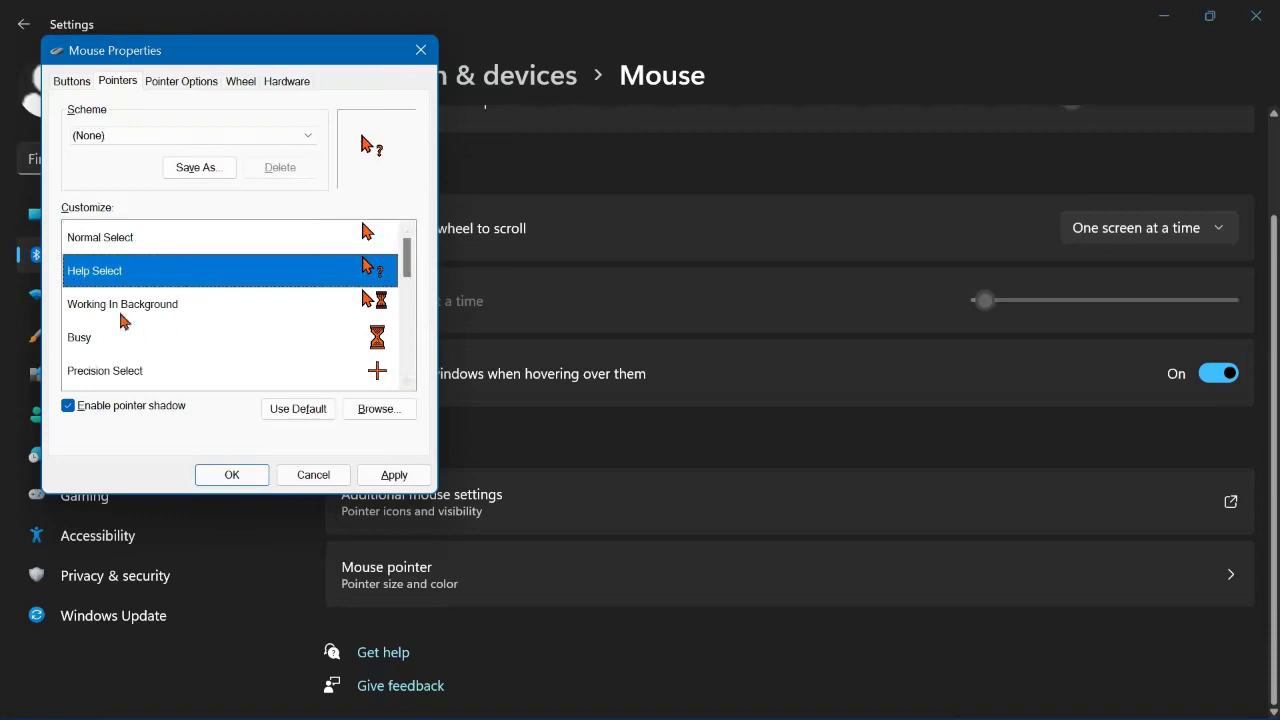
{"action": "left_click", "coordinate": [379, 302]}
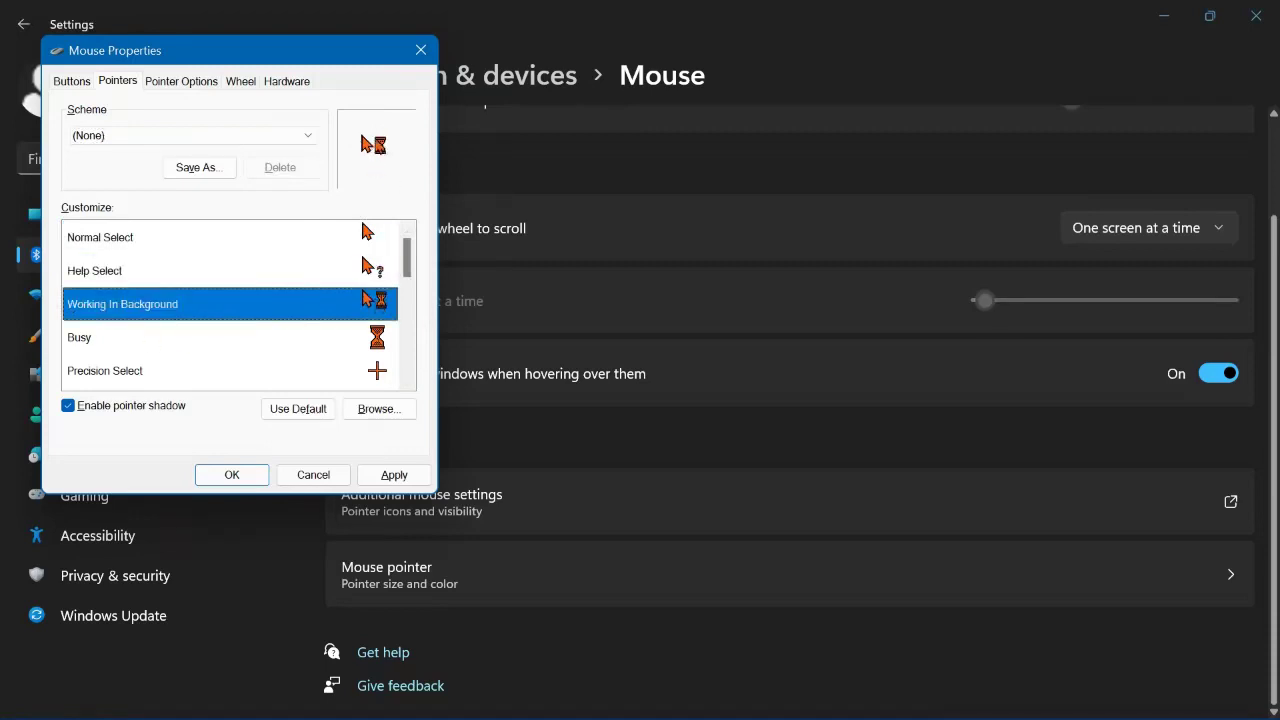
{"action": "left_click", "coordinate": [96, 338]}
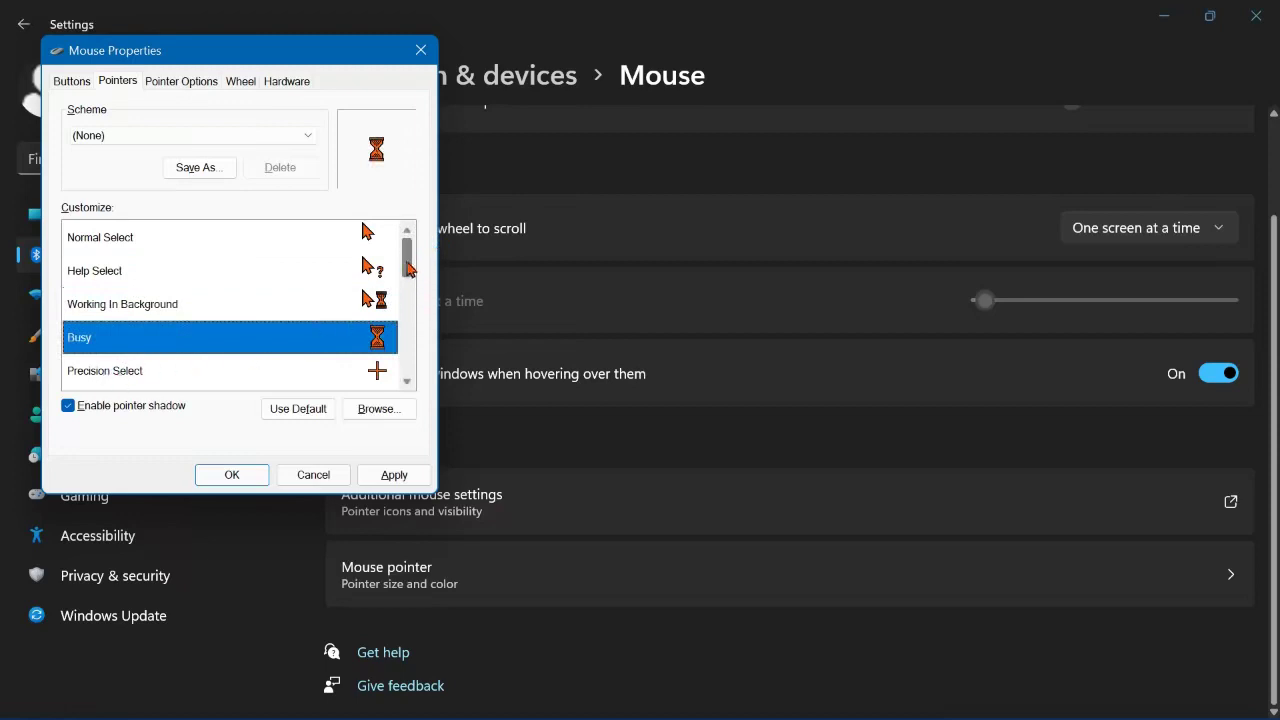
{"action": "left_click_drag", "start_coordinate": [408, 270], "coordinate": [410, 290]}
{"action": "left_click", "coordinate": [163, 271]}
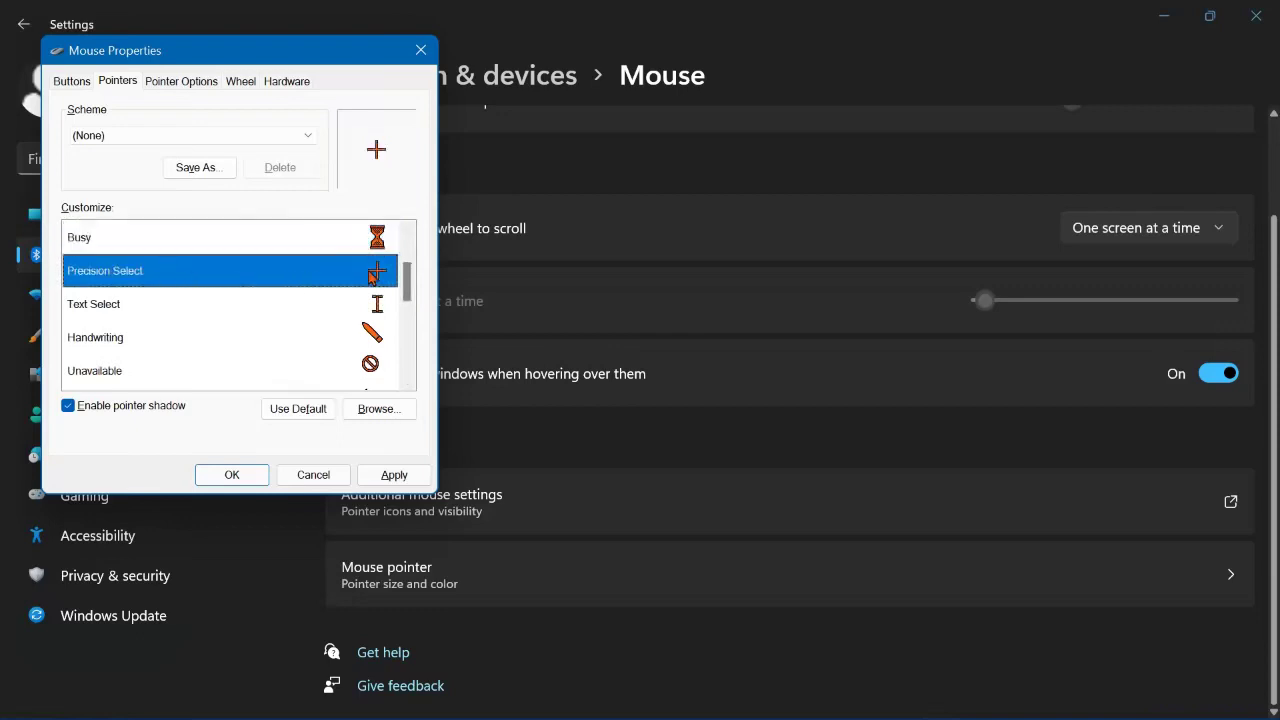
{"action": "left_click", "coordinate": [104, 310]}
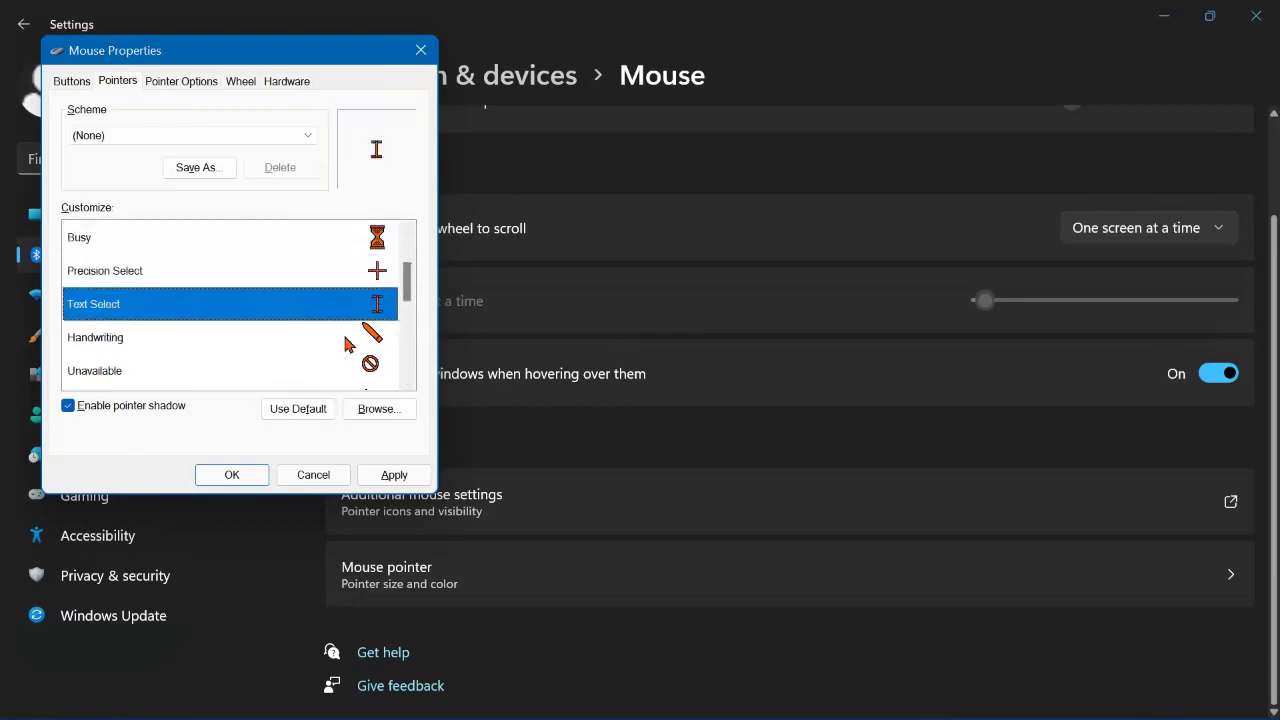
{"action": "left_click", "coordinate": [308, 337]}
{"action": "left_click", "coordinate": [247, 377]}
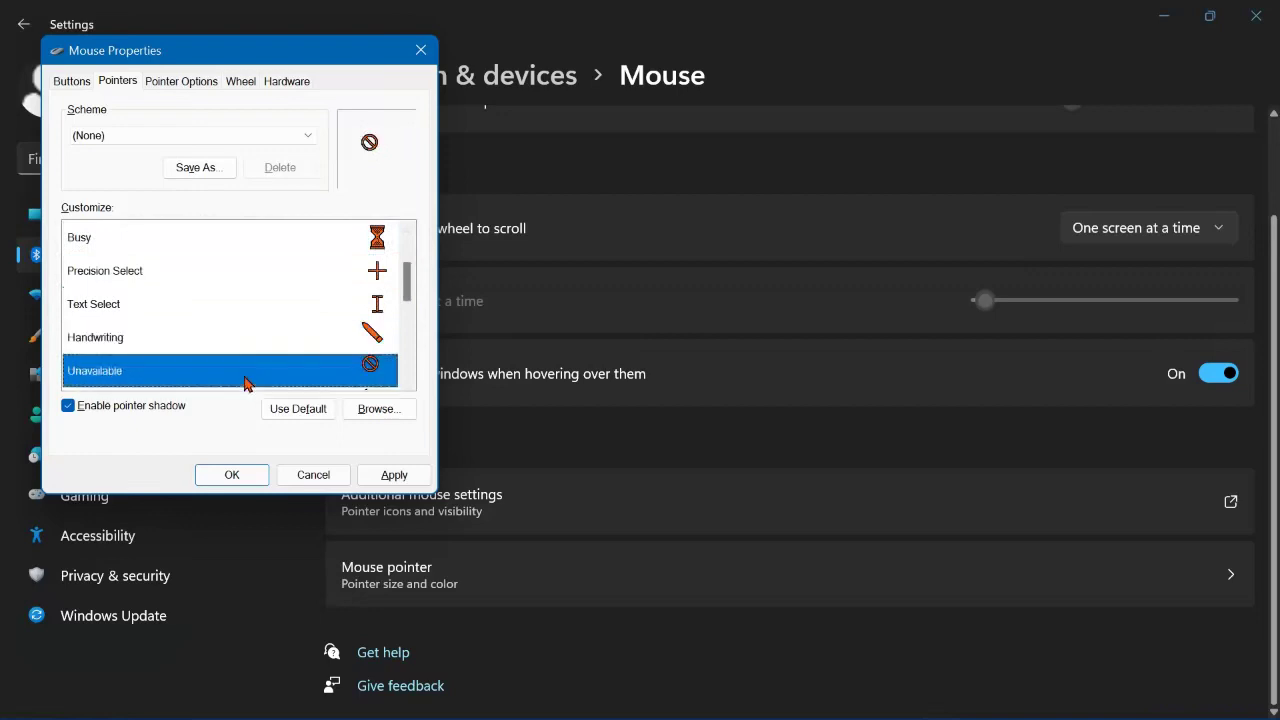
{"action": "left_click_drag", "start_coordinate": [408, 279], "coordinate": [406, 300]}
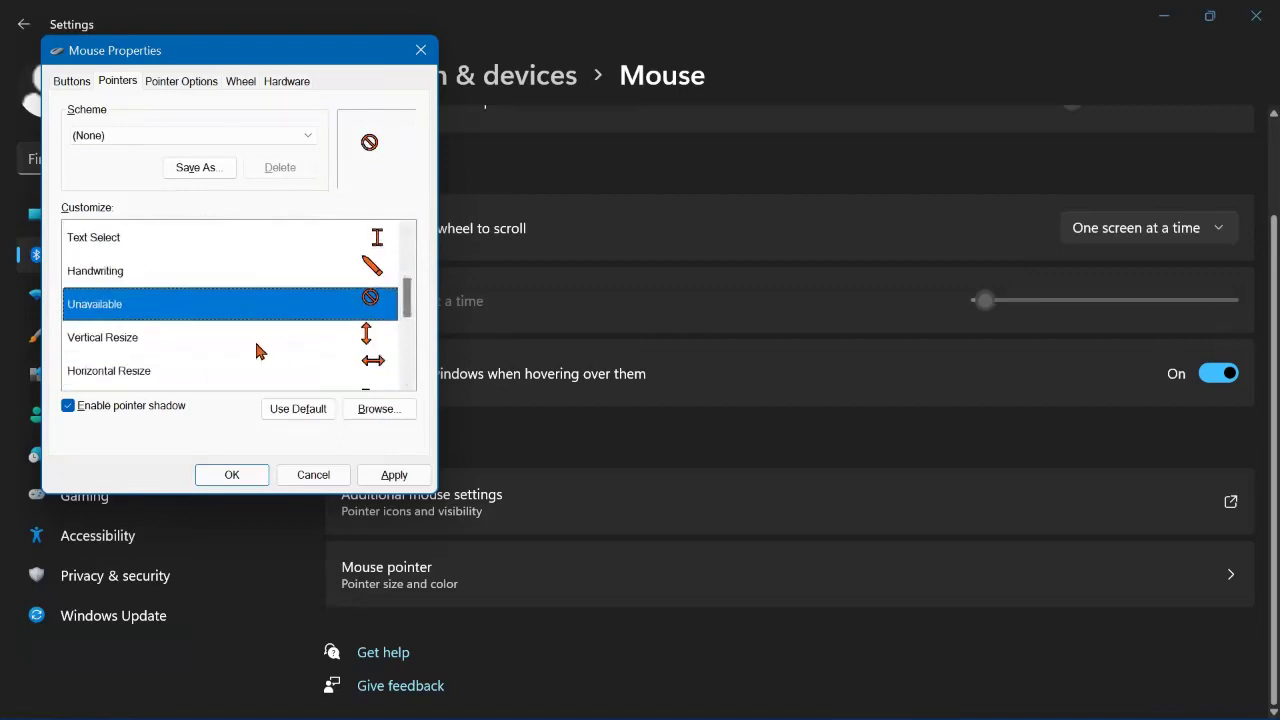
{"action": "left_click", "coordinate": [282, 344]}
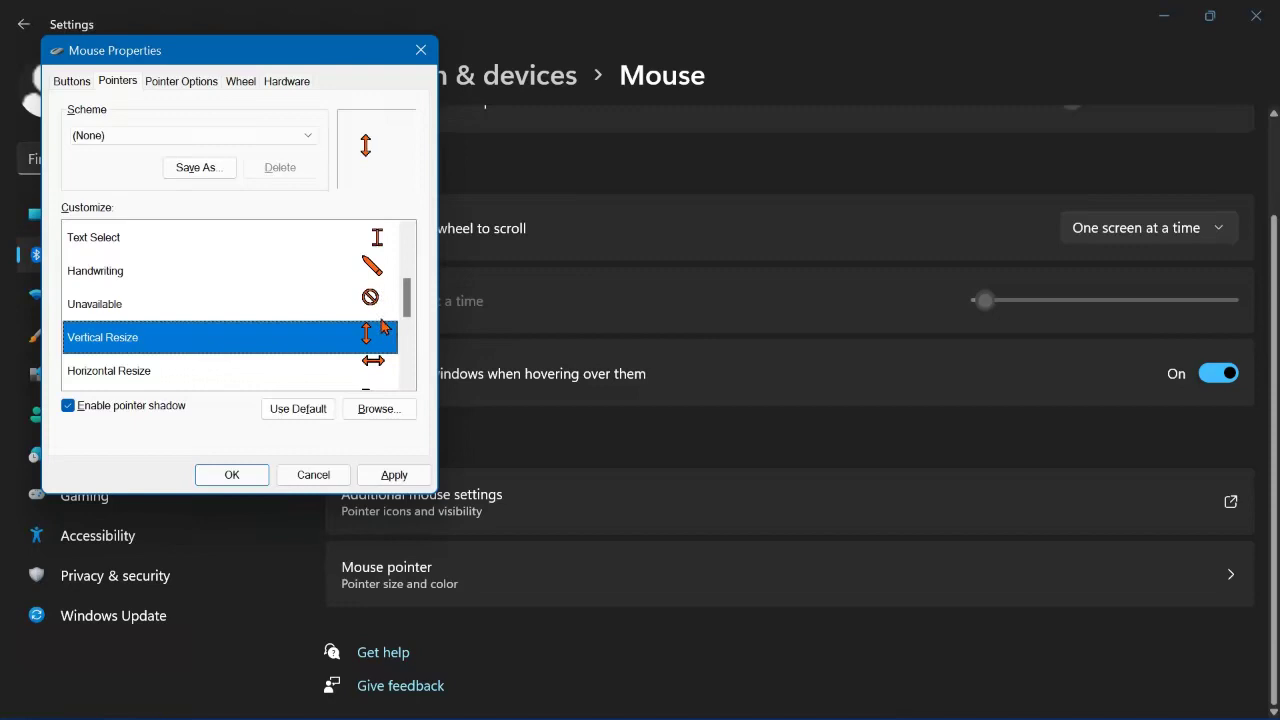
{"action": "left_click_drag", "start_coordinate": [408, 297], "coordinate": [409, 305]}
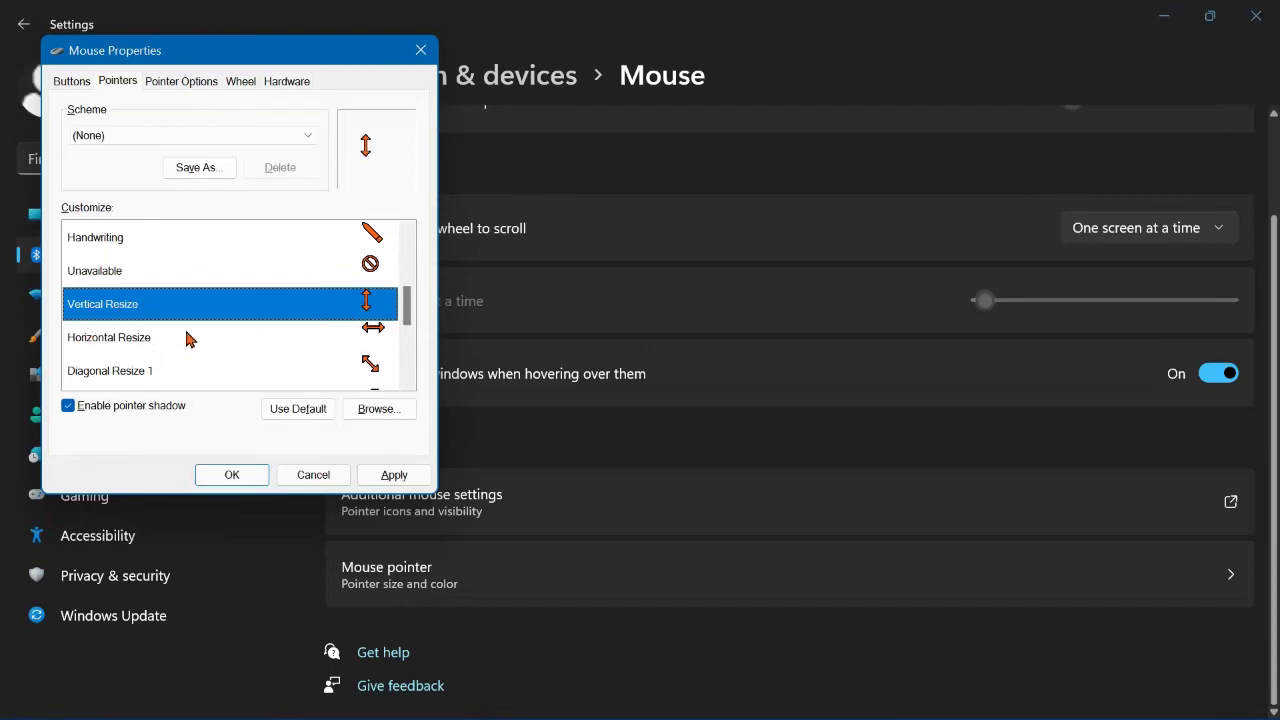
{"action": "left_click", "coordinate": [375, 336]}
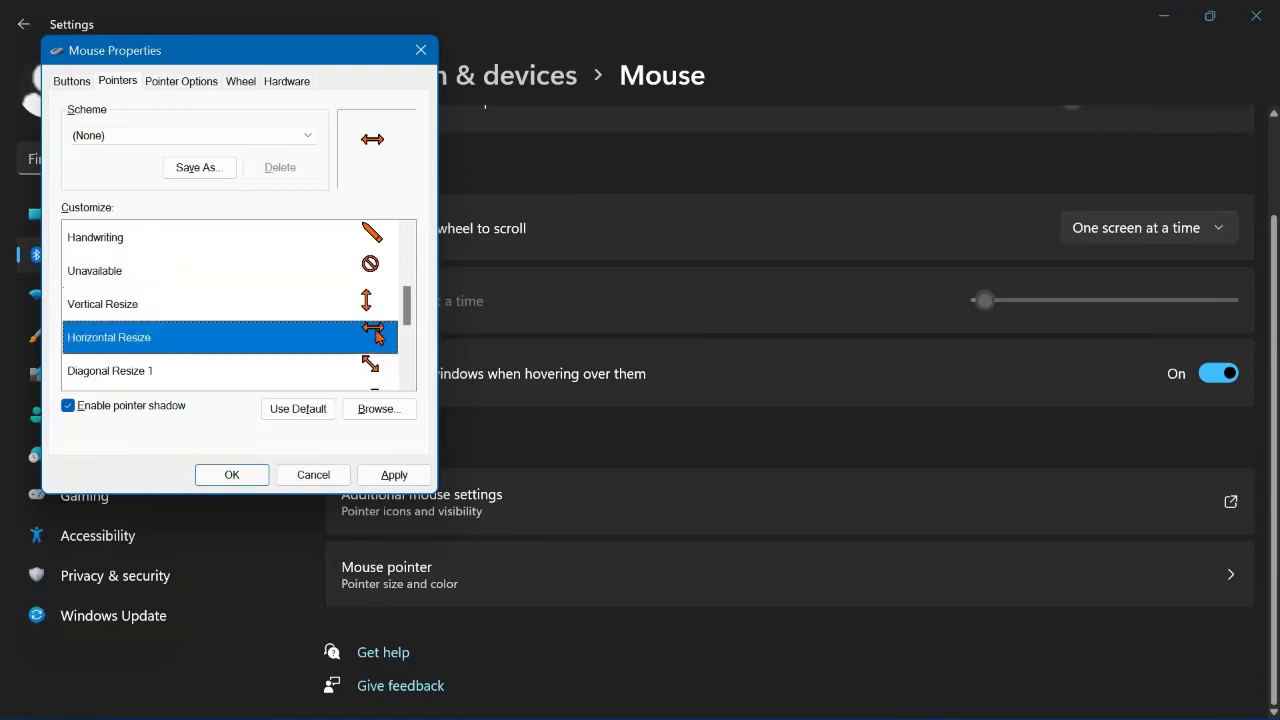
{"action": "left_click_drag", "start_coordinate": [410, 312], "coordinate": [370, 328]}
{"action": "left_click", "coordinate": [371, 332]}
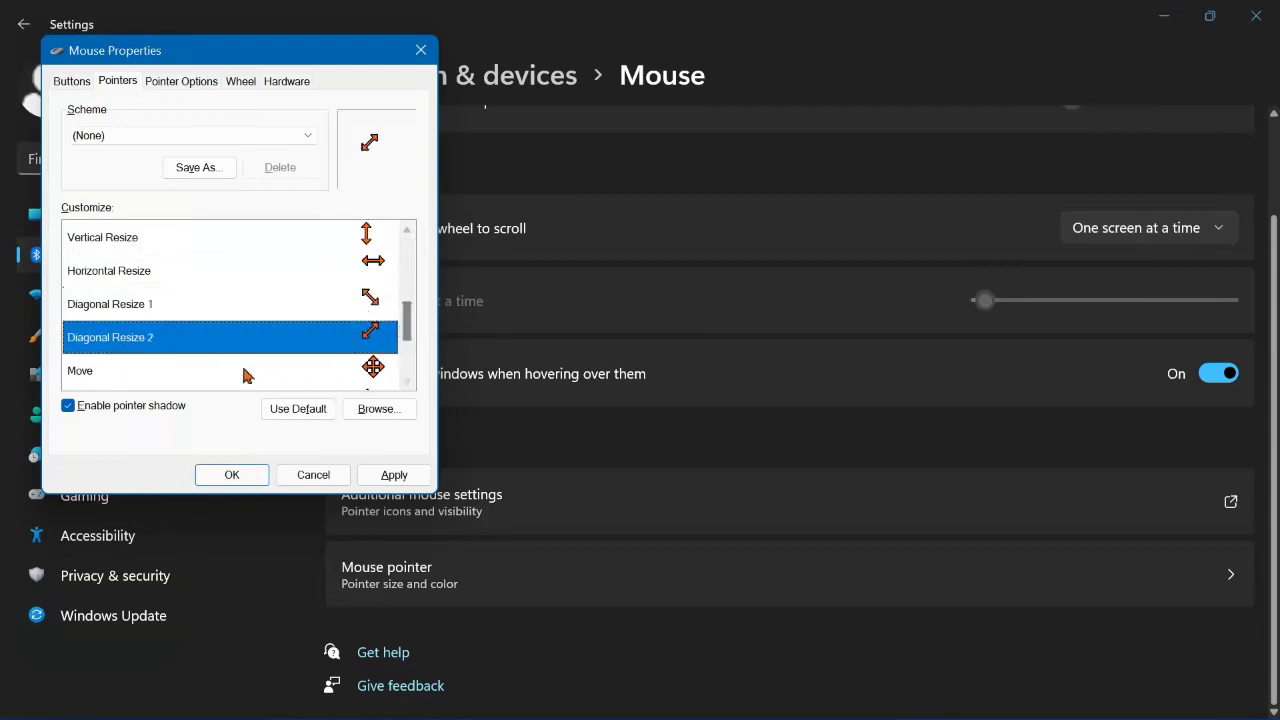
{"action": "left_click", "coordinate": [305, 378]}
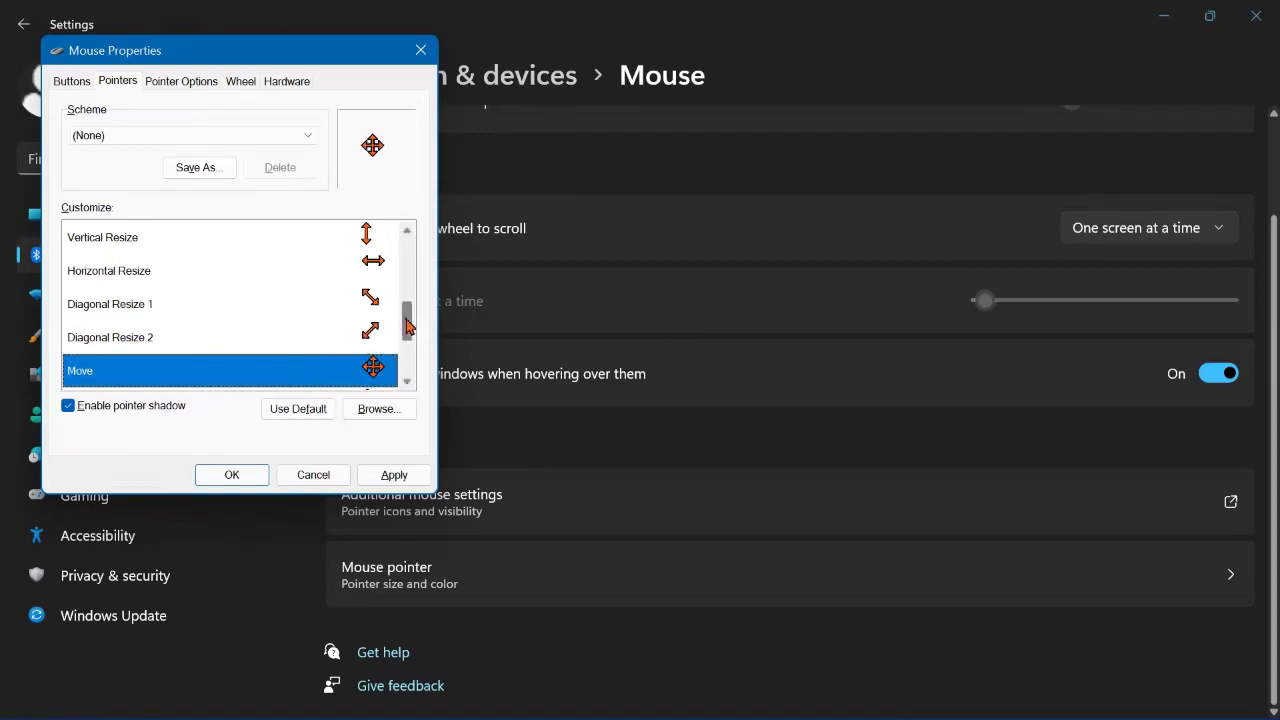
{"action": "left_click_drag", "start_coordinate": [407, 331], "coordinate": [408, 346]}
{"action": "left_click", "coordinate": [369, 340]}
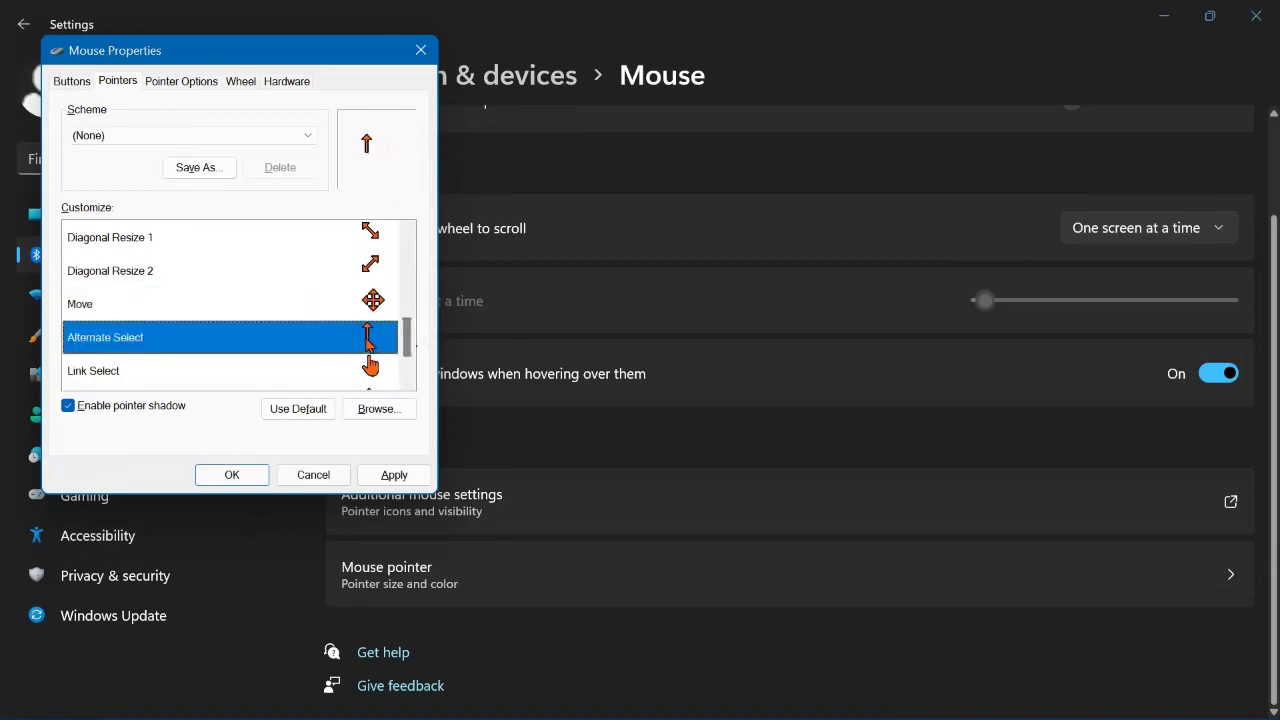
Step: Preview the Link Select, Location Select and Person Select cursors, then switch to Pointer Options
{"action": "left_click", "coordinate": [364, 374]}
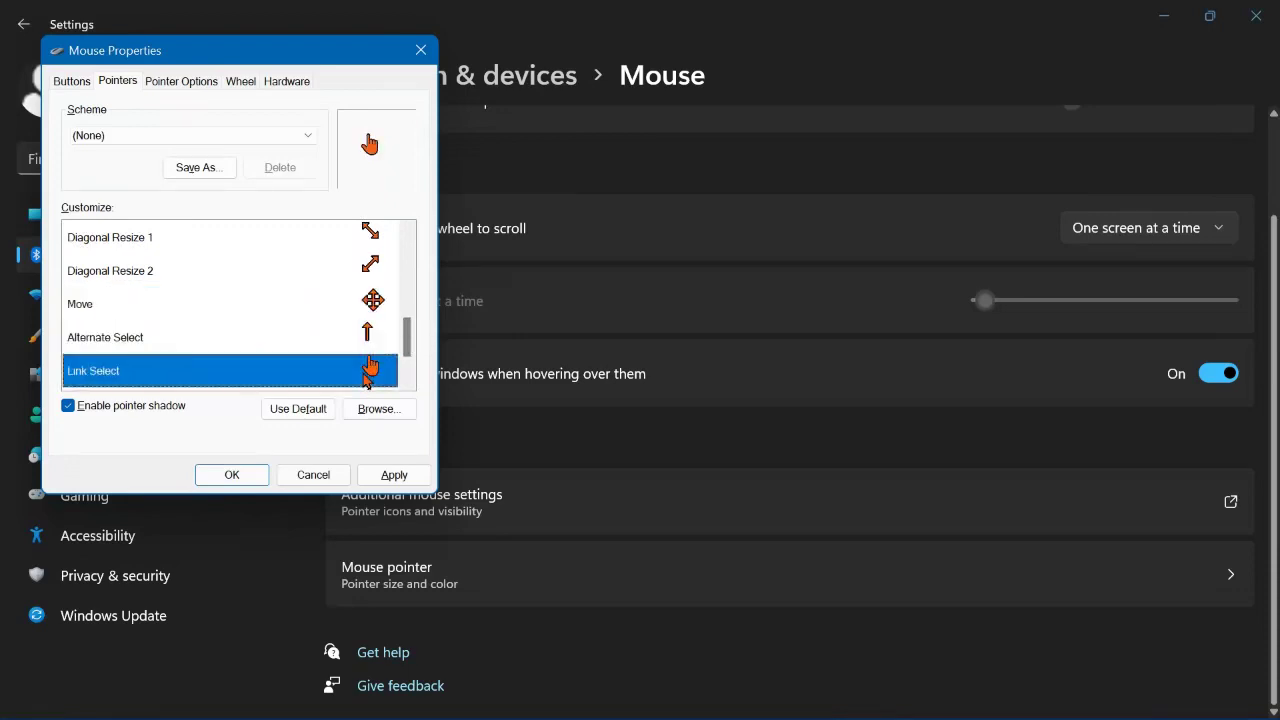
{"action": "left_click_drag", "start_coordinate": [408, 338], "coordinate": [410, 350]}
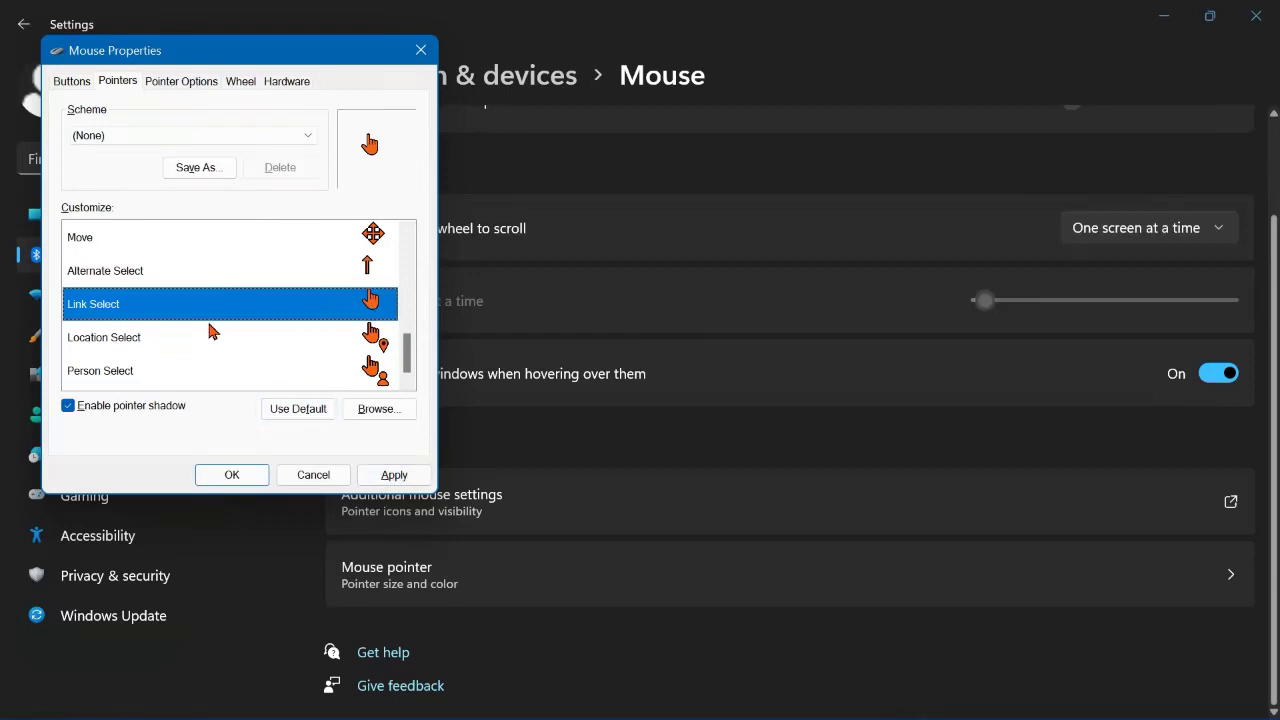
{"action": "left_click", "coordinate": [92, 339]}
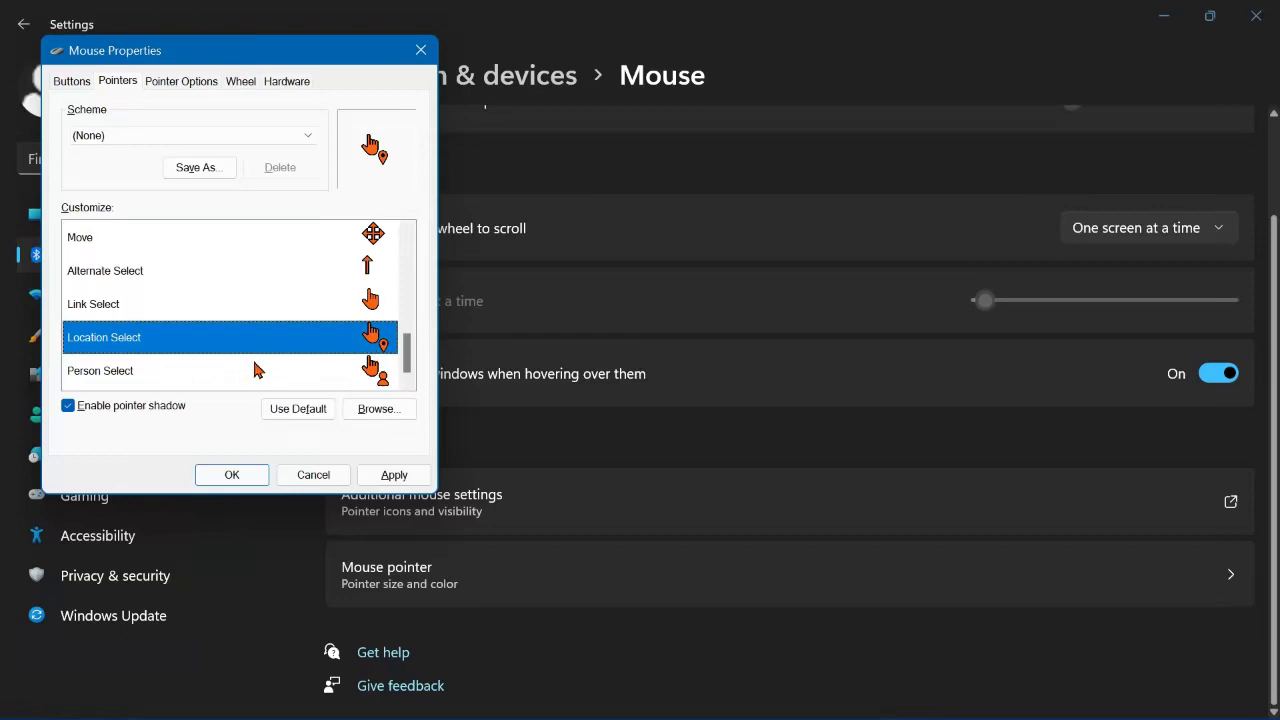
{"action": "left_click", "coordinate": [105, 372]}
{"action": "scroll", "coordinate": [350, 300], "scroll_direction": "up", "scroll_amount": 1}
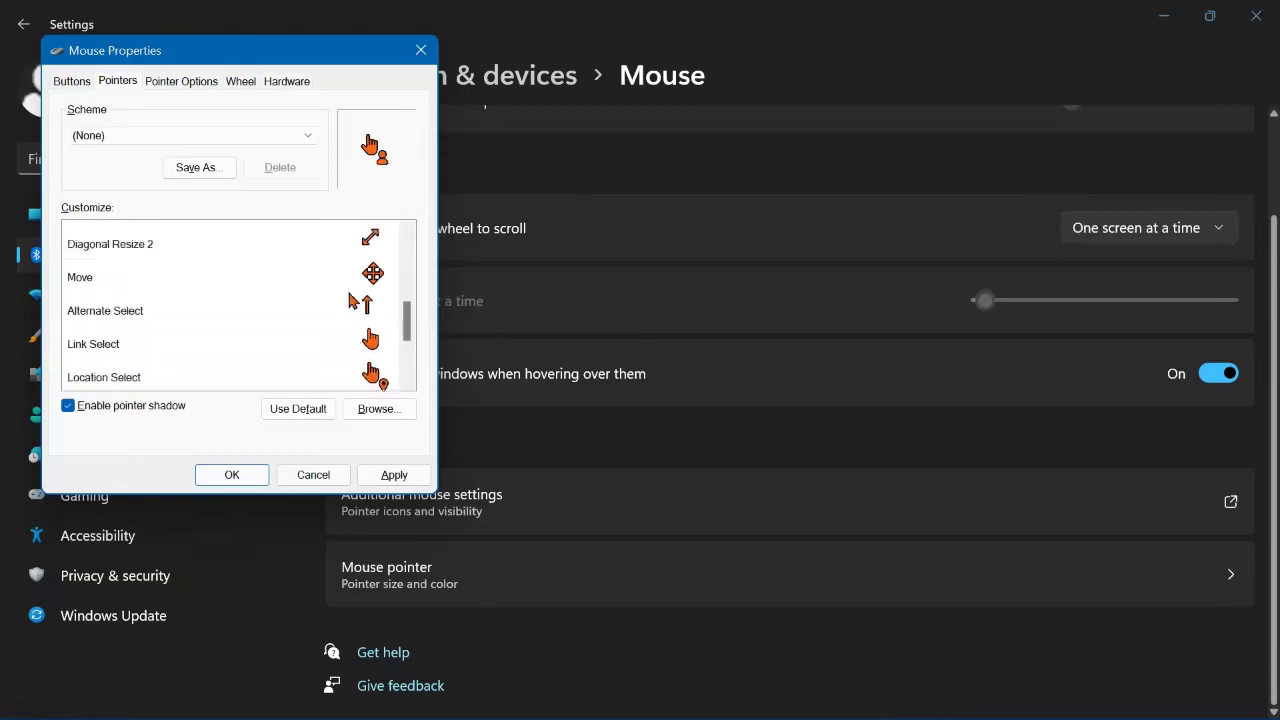
{"action": "scroll", "coordinate": [349, 300], "scroll_direction": "up", "scroll_amount": 4}
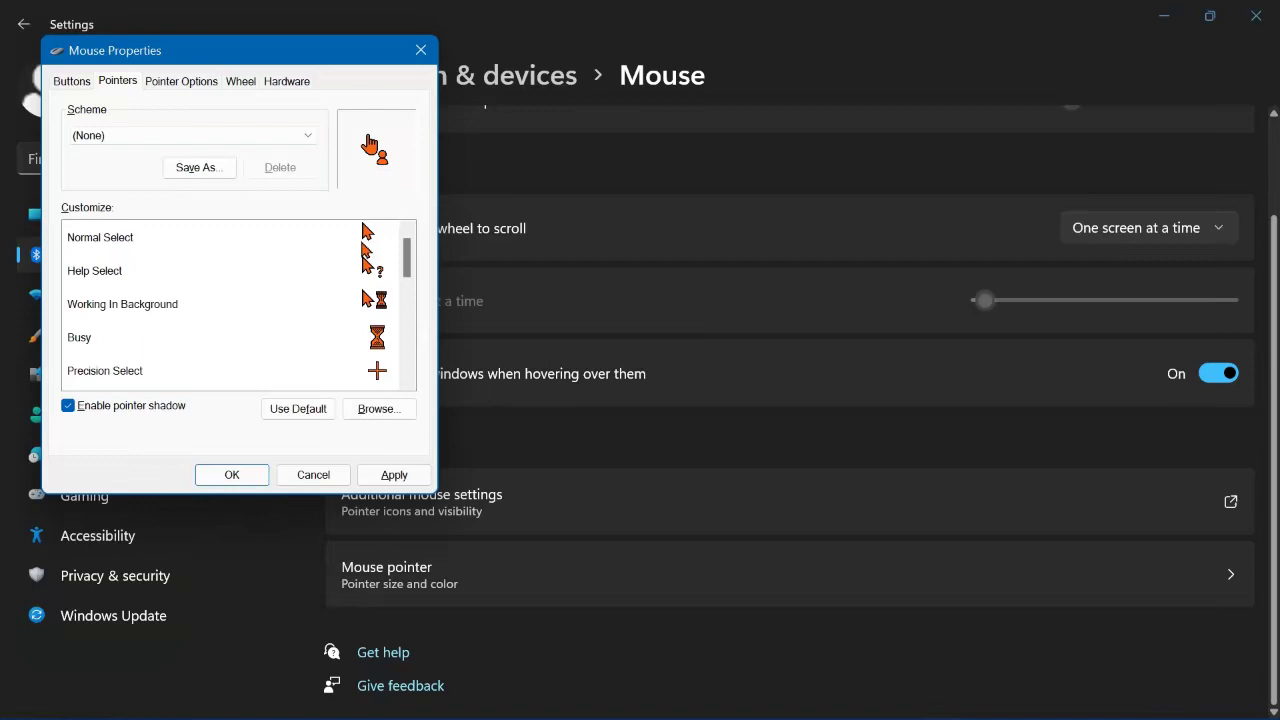
{"action": "scroll", "coordinate": [362, 245], "scroll_direction": "down", "scroll_amount": 4}
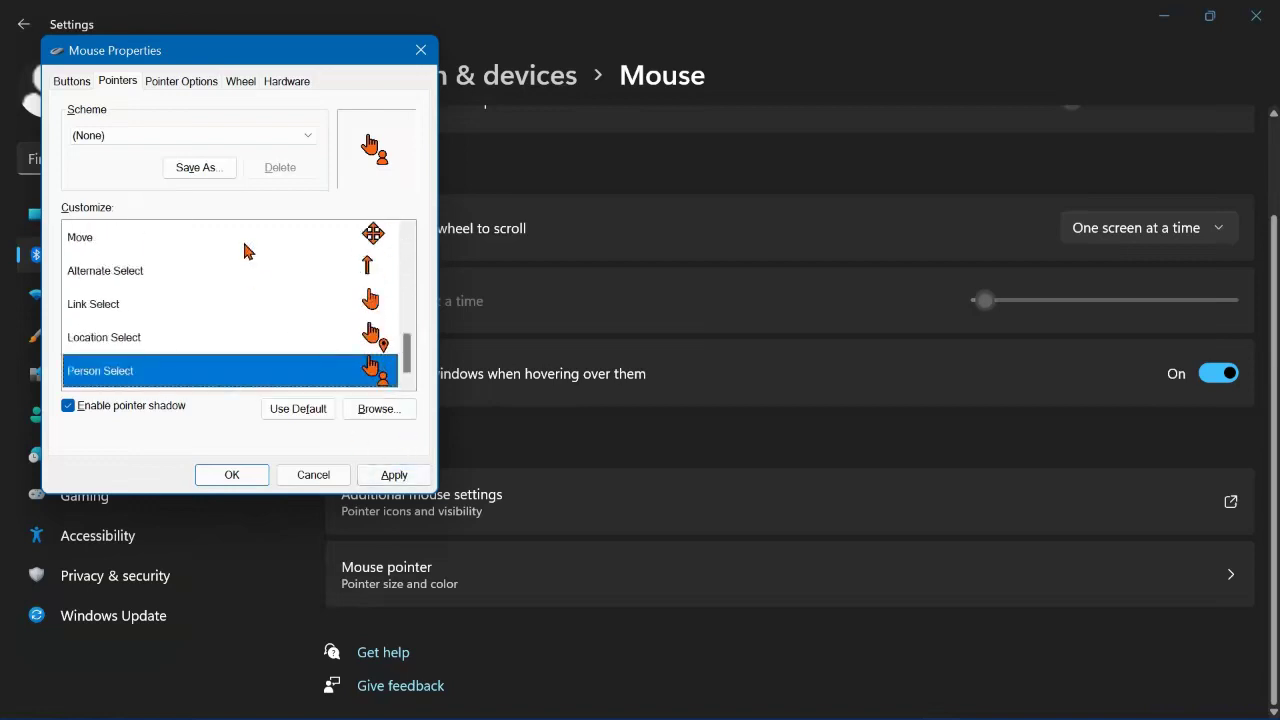
{"action": "scroll", "coordinate": [246, 250], "scroll_direction": "up", "scroll_amount": 4}
{"action": "left_click", "coordinate": [190, 86]}
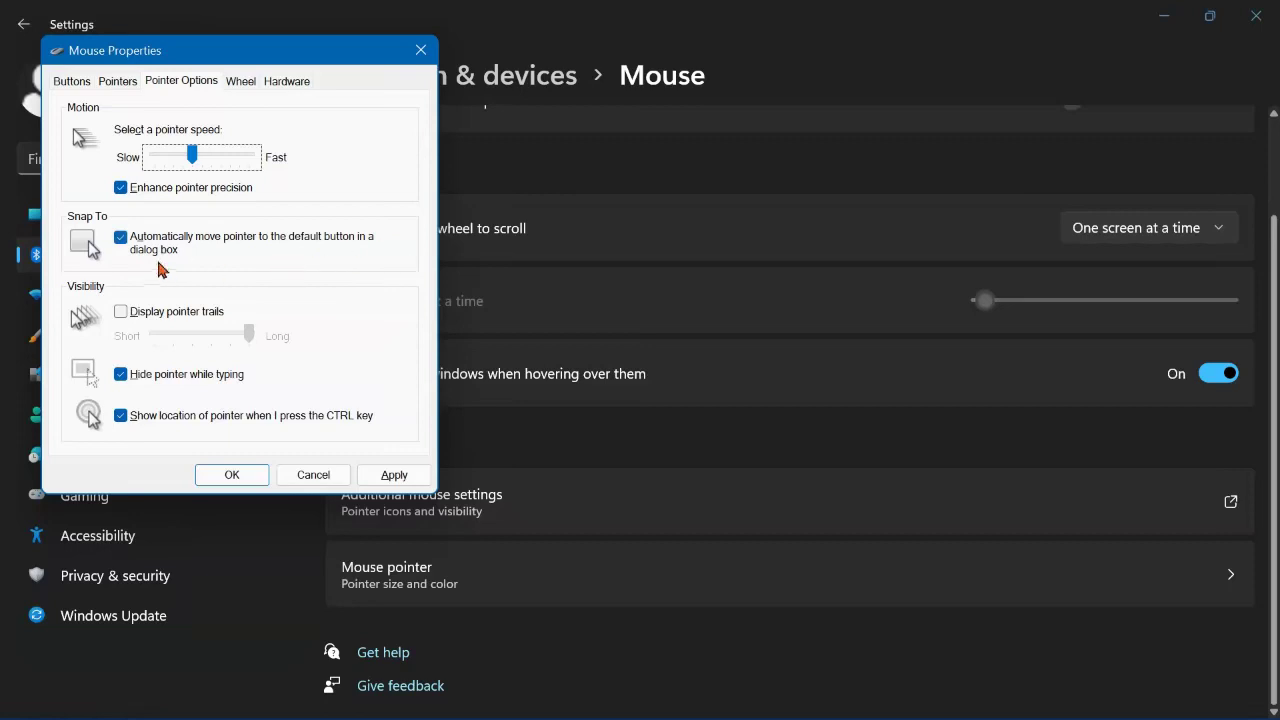
Step: Toggle Snap To, nudge the pointer speed slider, enable long pointer trails and apply
{"action": "left_click", "coordinate": [122, 239]}
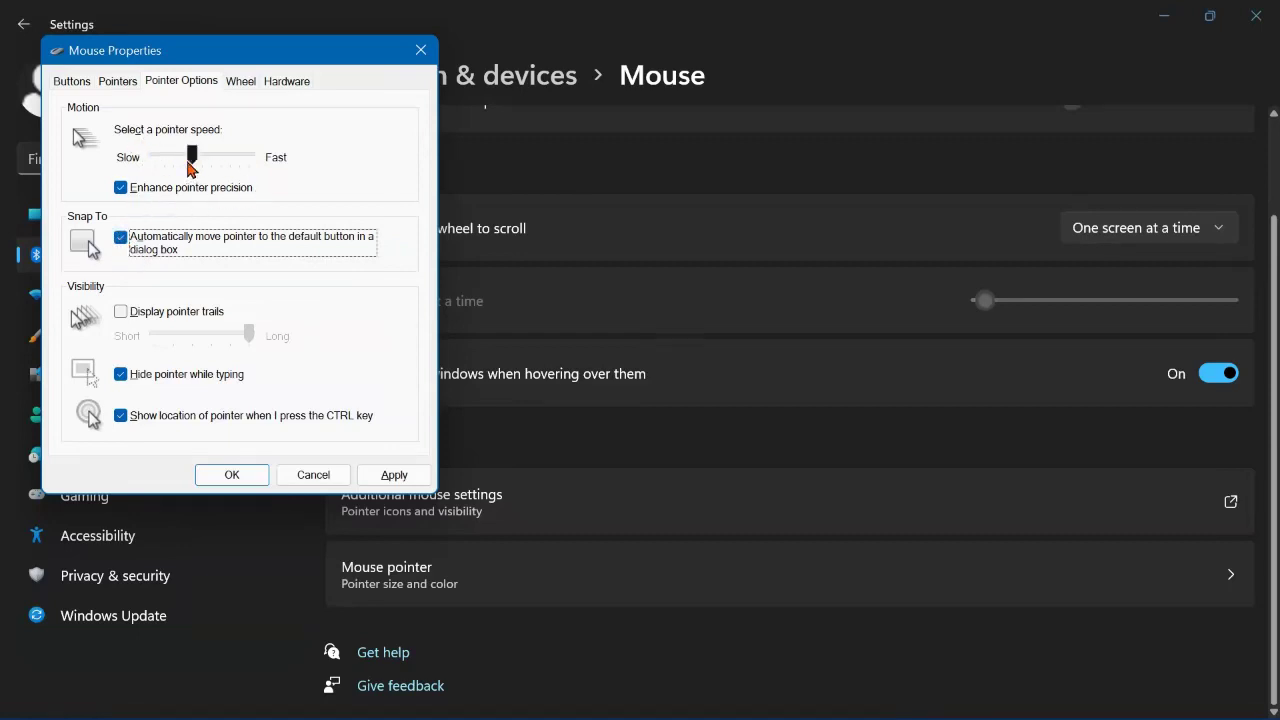
{"action": "left_click_drag", "start_coordinate": [190, 168], "coordinate": [148, 186]}
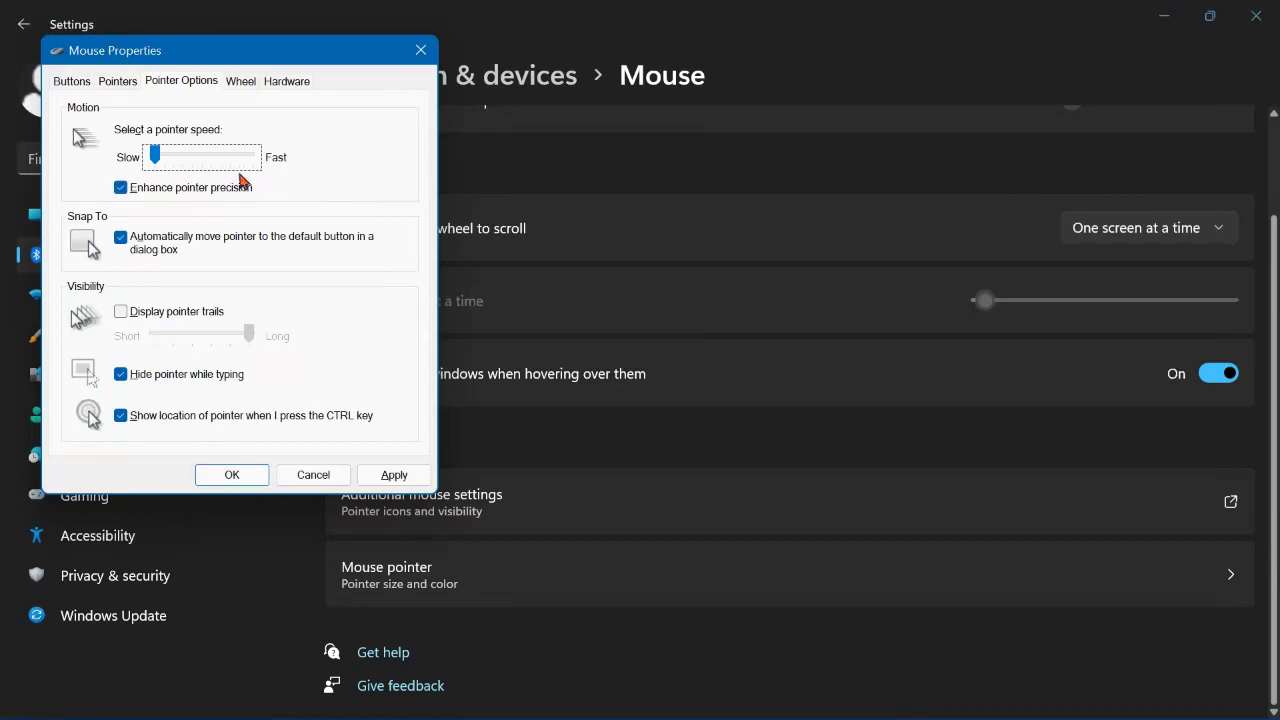
{"action": "left_click_drag", "start_coordinate": [155, 158], "coordinate": [207, 157]}
{"action": "left_click", "coordinate": [202, 155]}
{"action": "left_click_drag", "start_coordinate": [207, 157], "coordinate": [201, 160]}
{"action": "left_click", "coordinate": [120, 313]}
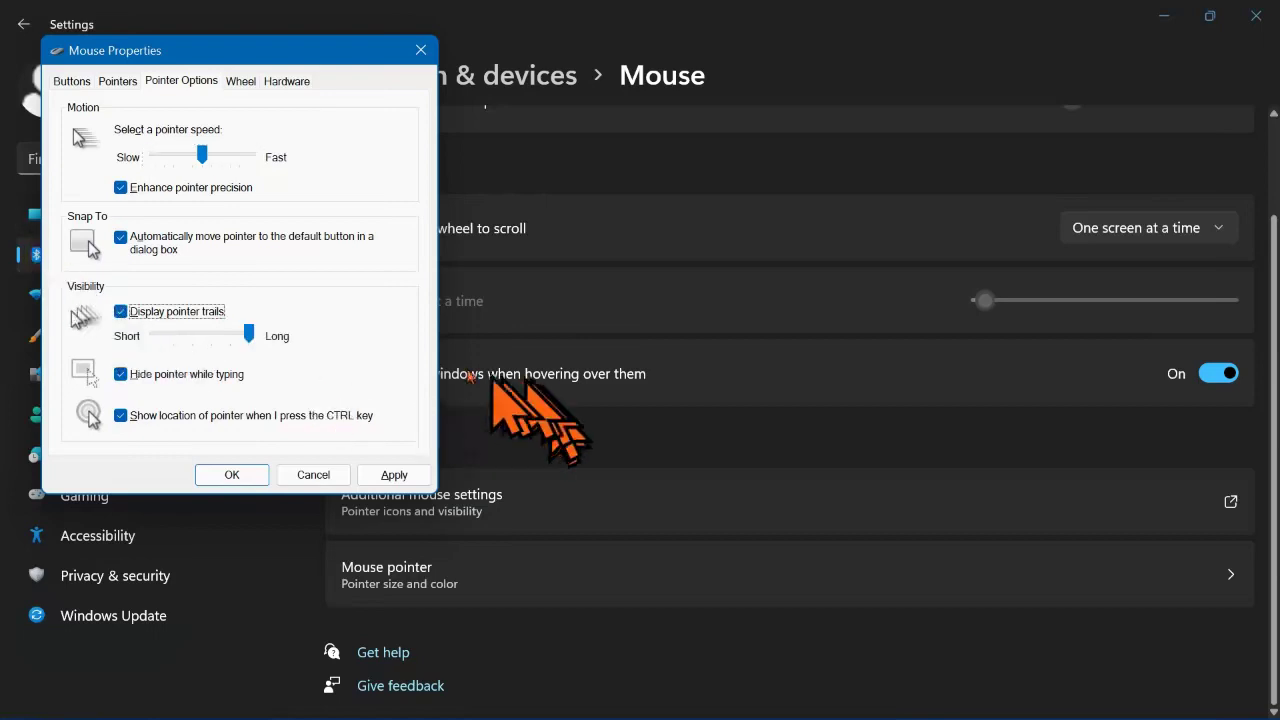
{"action": "left_click", "coordinate": [396, 475]}
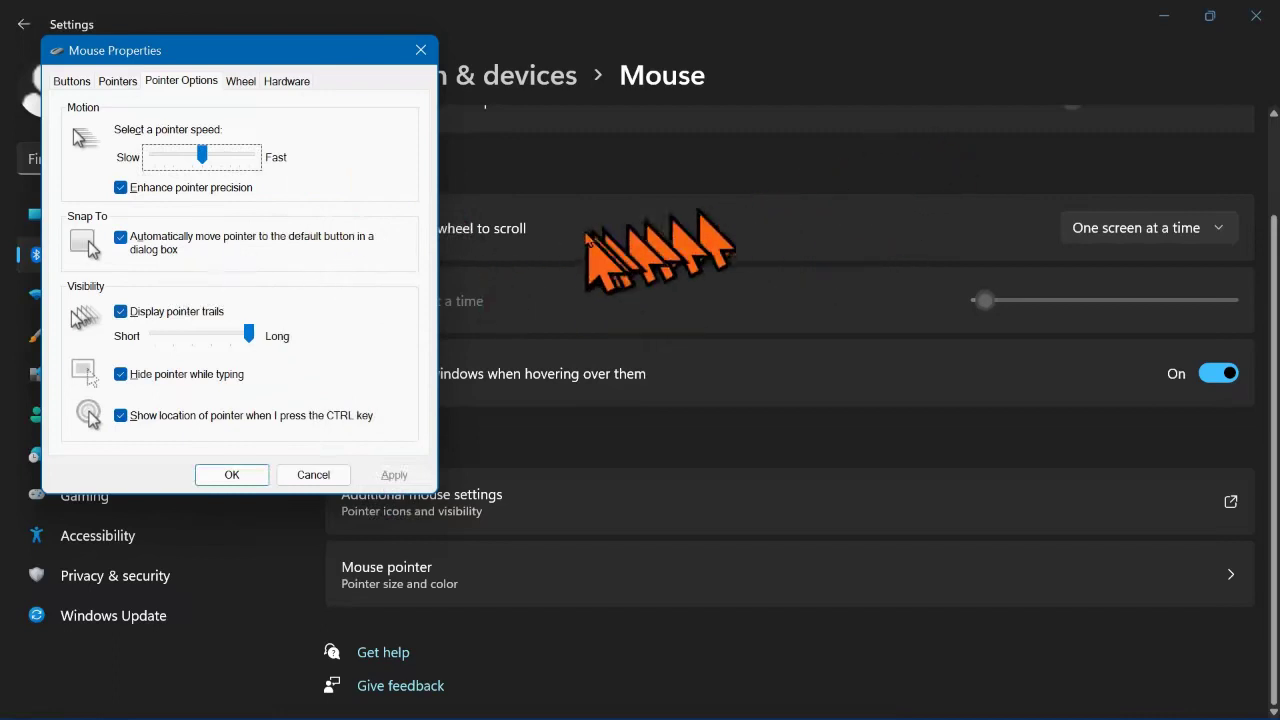
Step: Restore Mouse Properties, turn pointer trails off, tick Hide pointer while typing, and apply
{"action": "left_click", "coordinate": [1000, 125]}
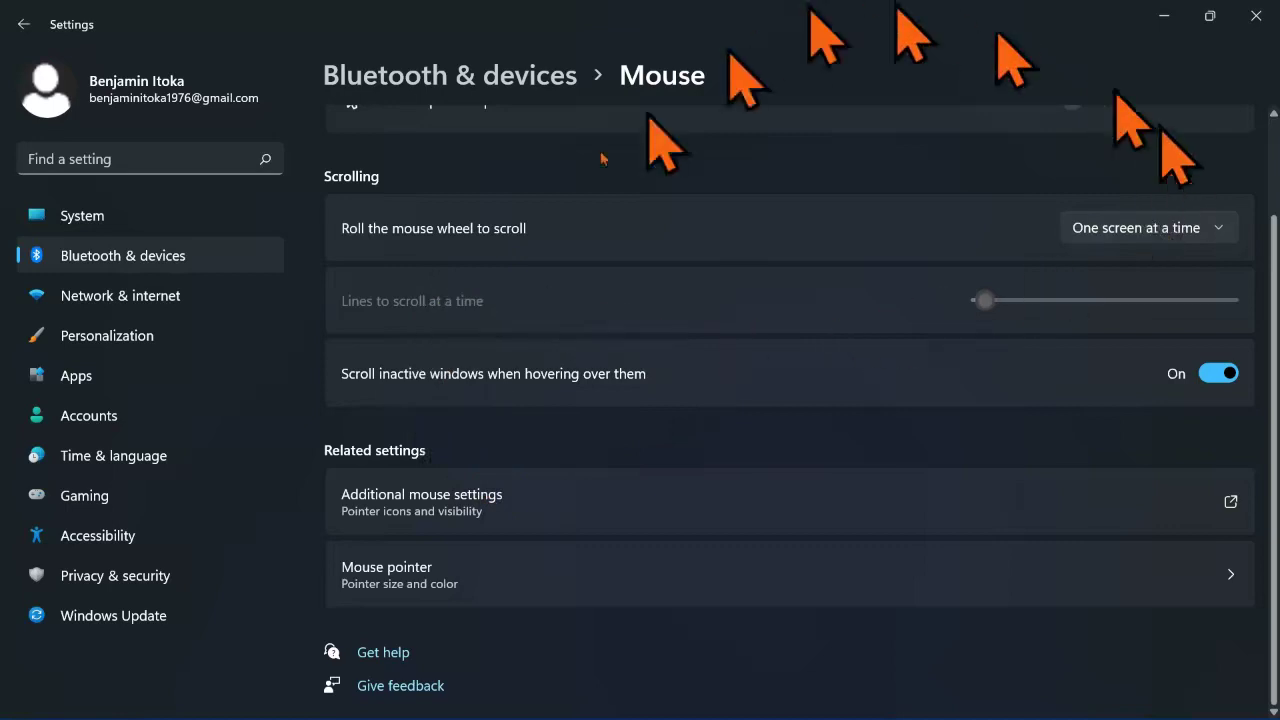
{"action": "mouse_move", "coordinate": [760, 715]}
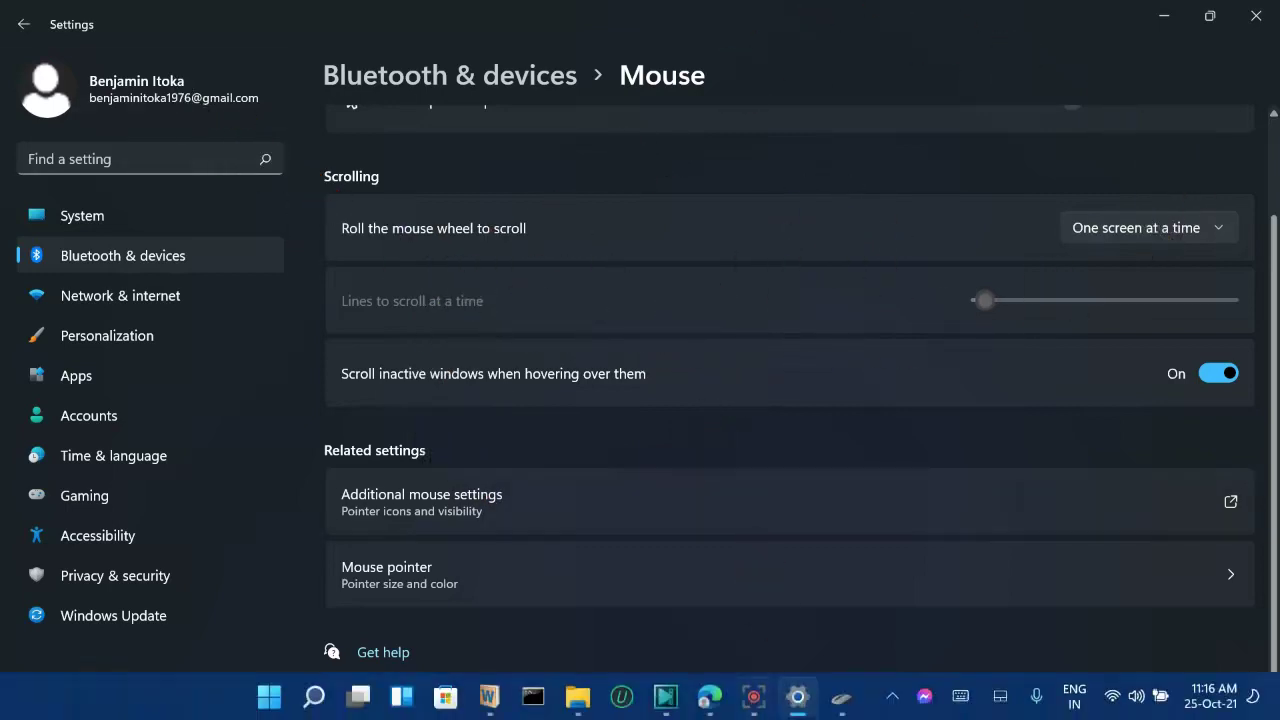
{"action": "left_click", "coordinate": [845, 698]}
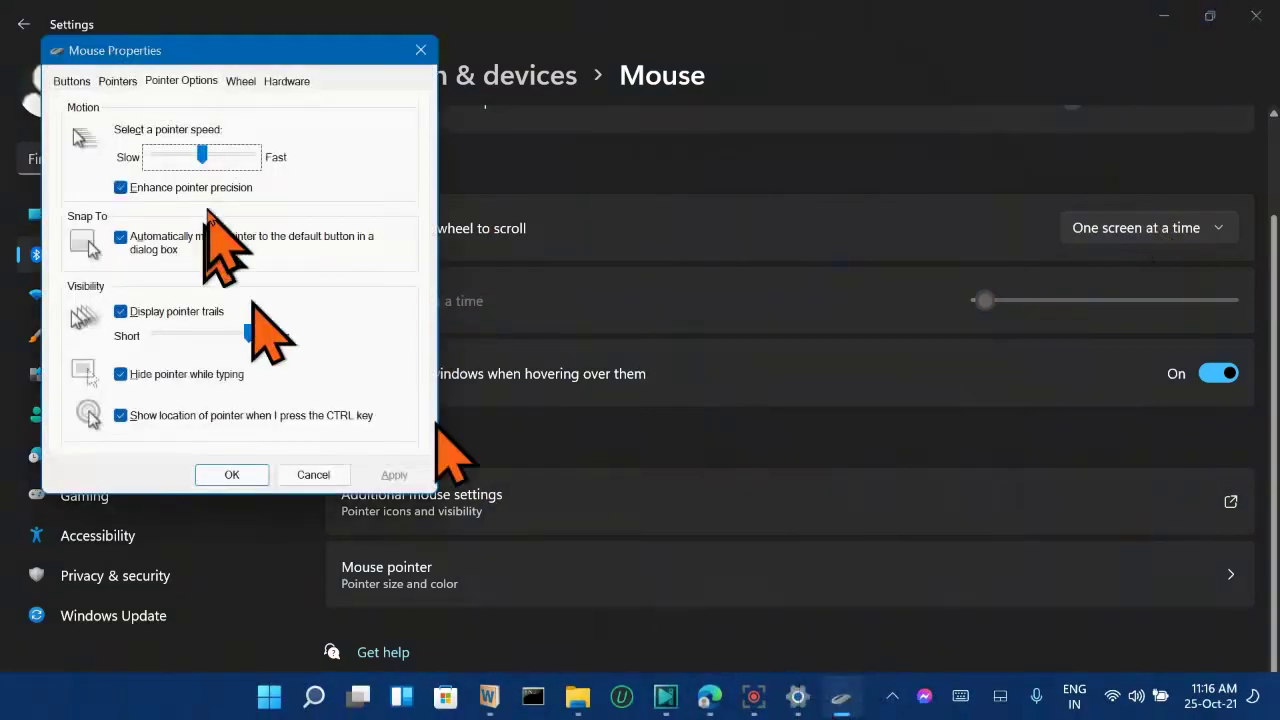
{"action": "left_click", "coordinate": [120, 311]}
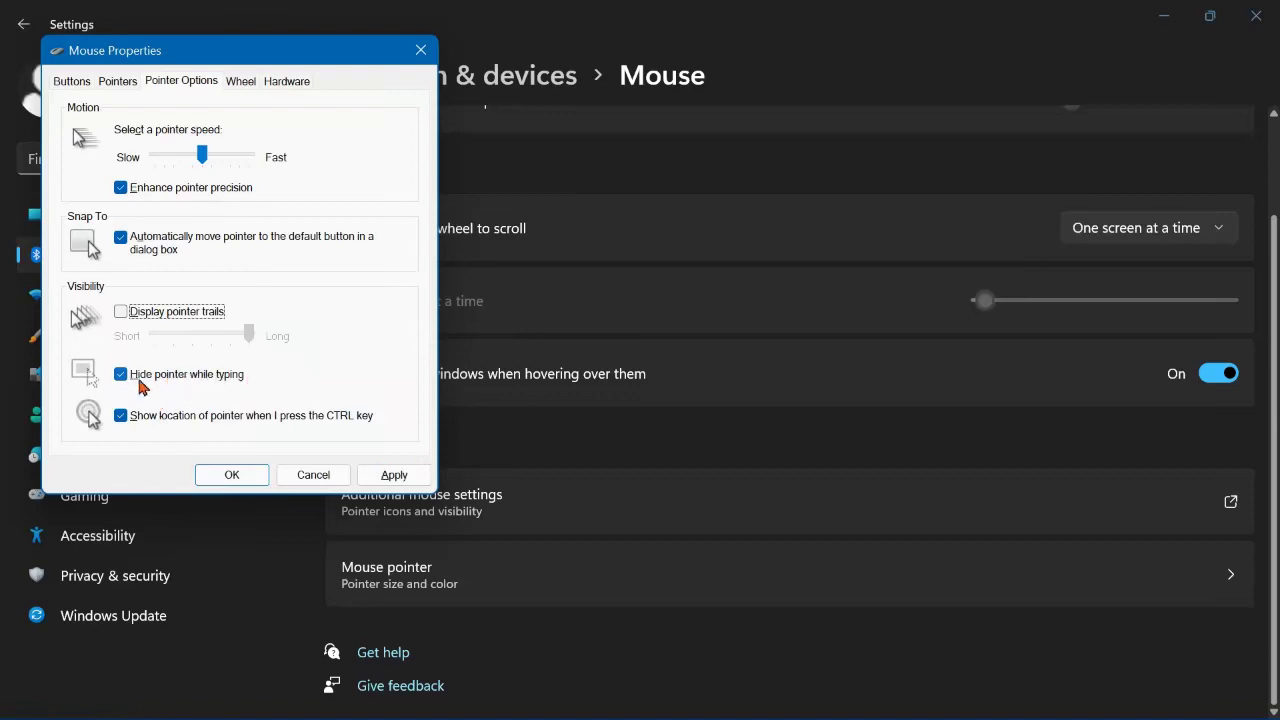
{"action": "left_click", "coordinate": [121, 374]}
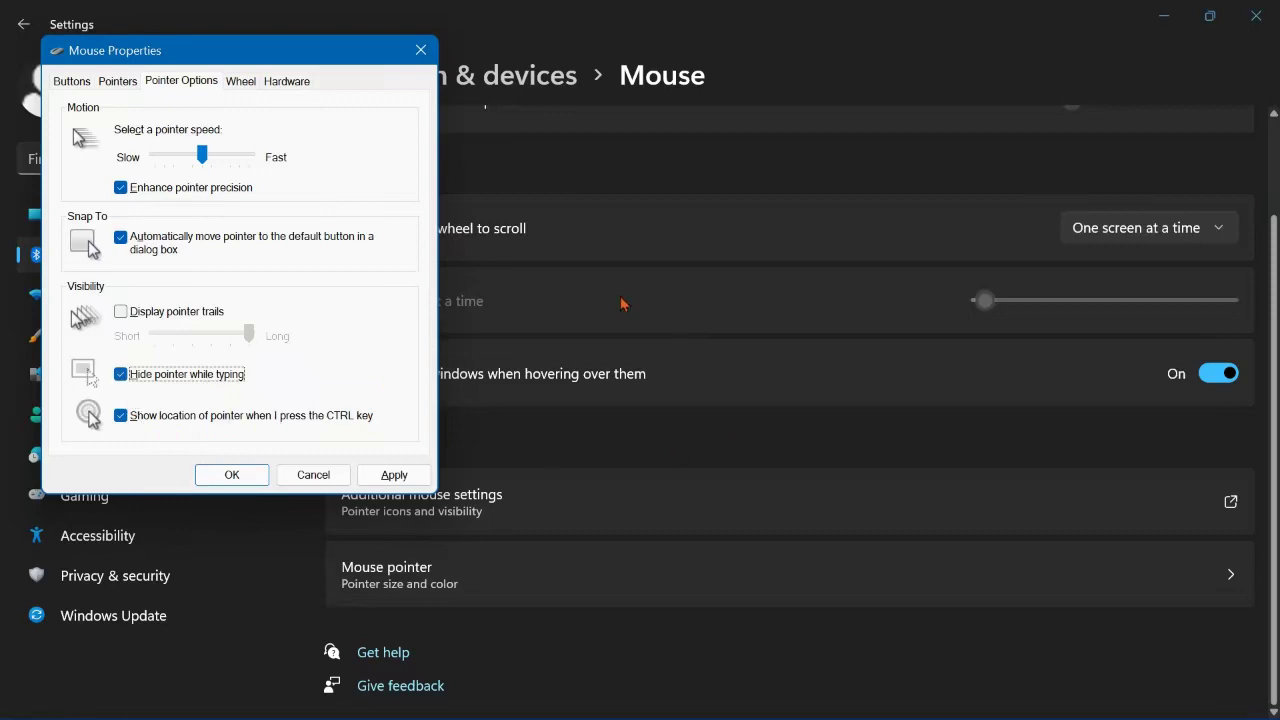
{"action": "left_click", "coordinate": [392, 476]}
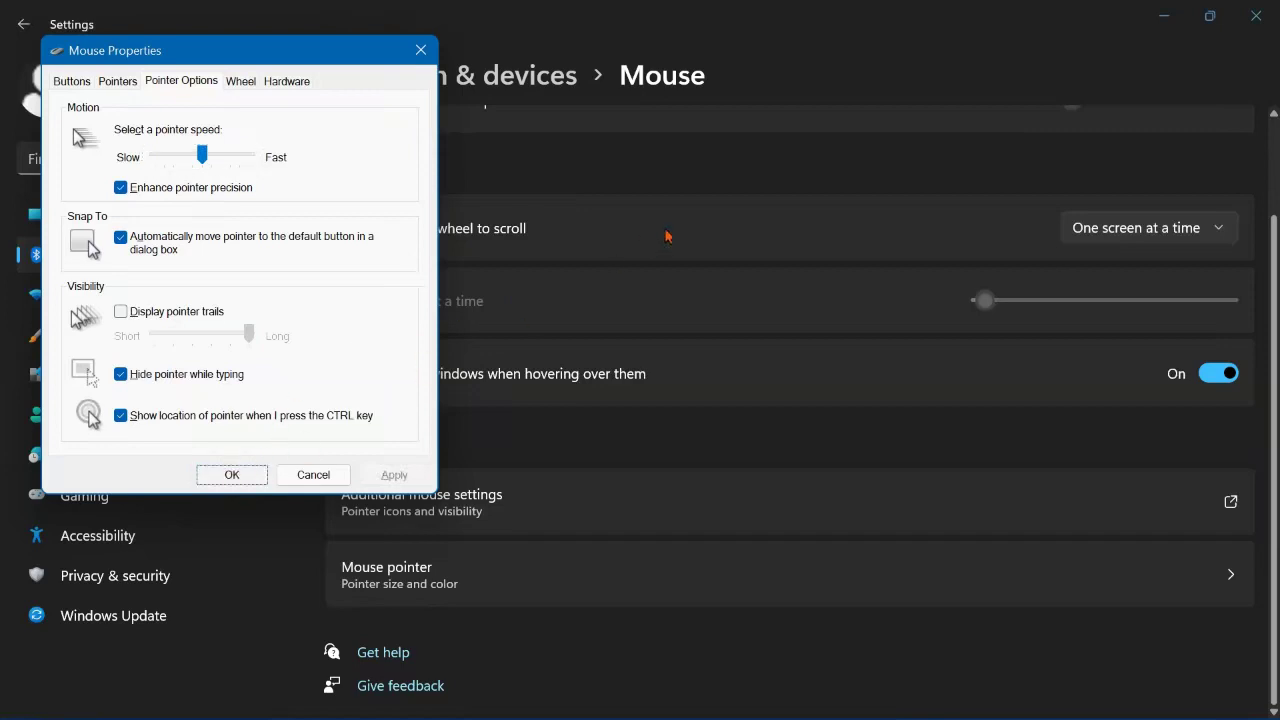
Step: Close Mouse Properties with OK and return to the Mouse pointer and touch page
{"action": "left_click", "coordinate": [228, 477]}
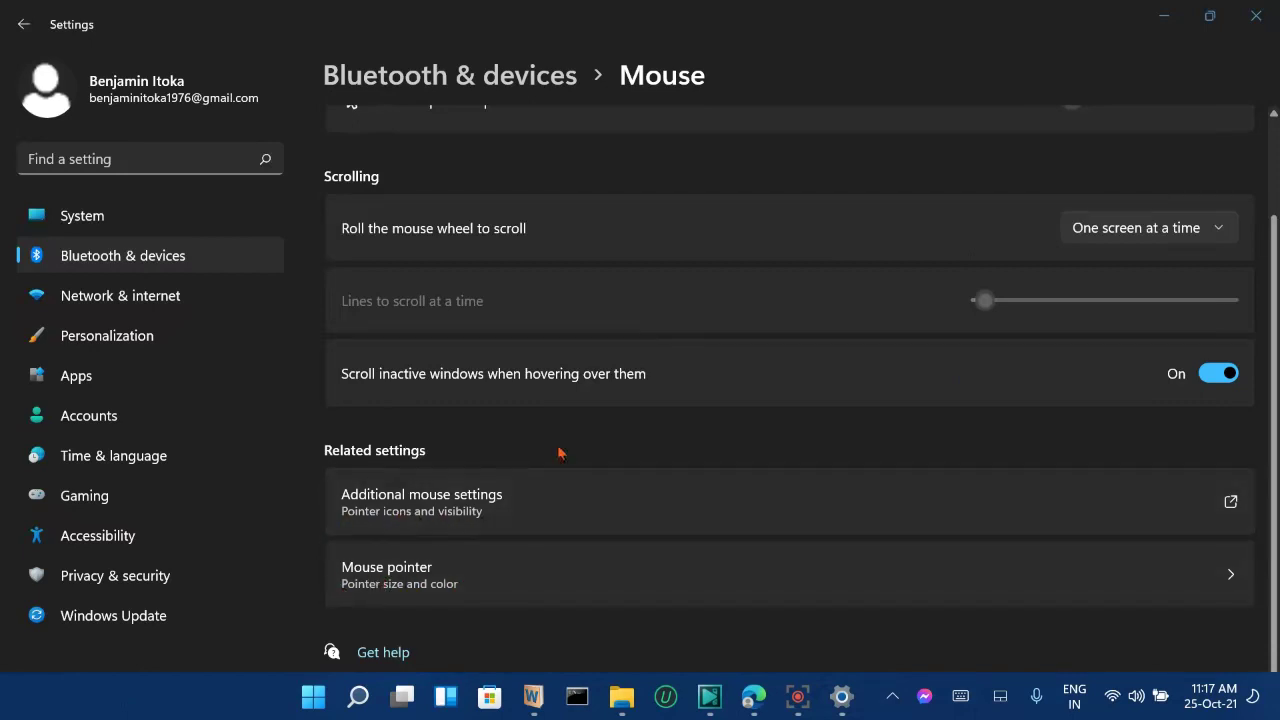
{"action": "scroll", "coordinate": [551, 447], "scroll_direction": "up", "scroll_amount": 2}
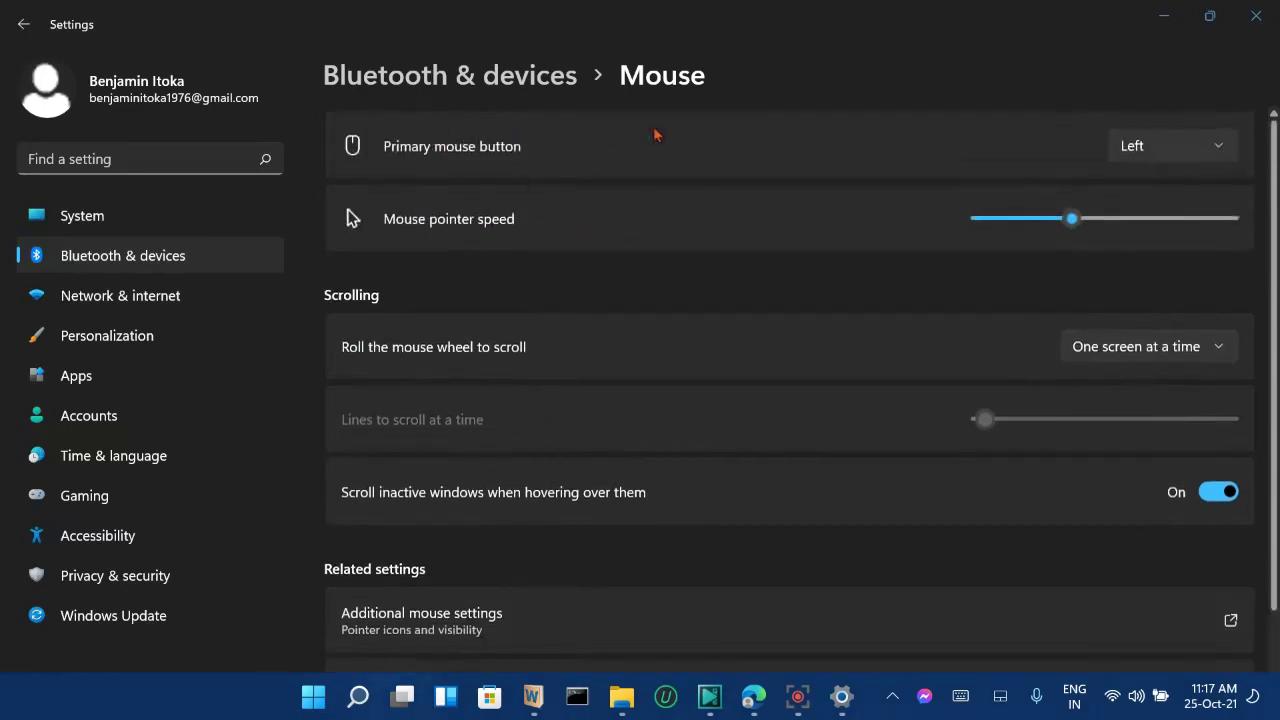
{"action": "scroll", "coordinate": [504, 568], "scroll_direction": "down", "scroll_amount": 2}
{"action": "left_click", "coordinate": [480, 577]}
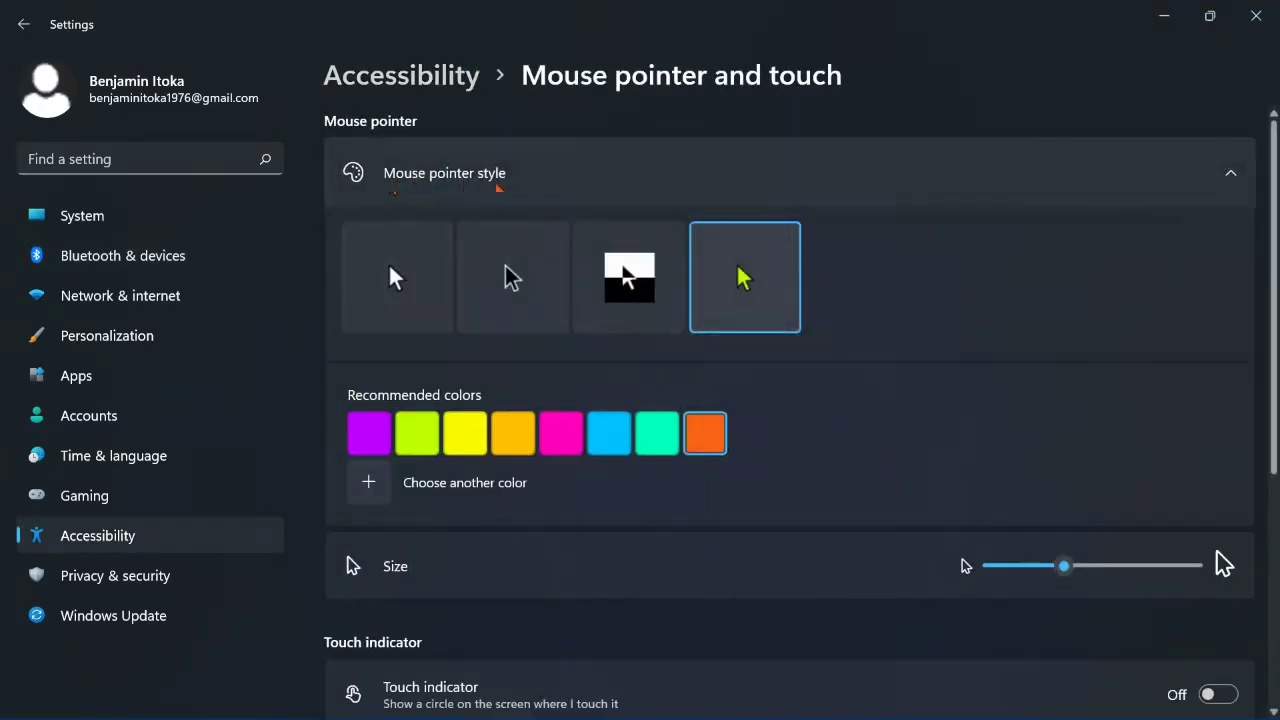
{"action": "scroll", "coordinate": [565, 327], "scroll_direction": "down", "scroll_amount": 4}
{"action": "scroll", "coordinate": [483, 279], "scroll_direction": "up", "scroll_amount": 4}
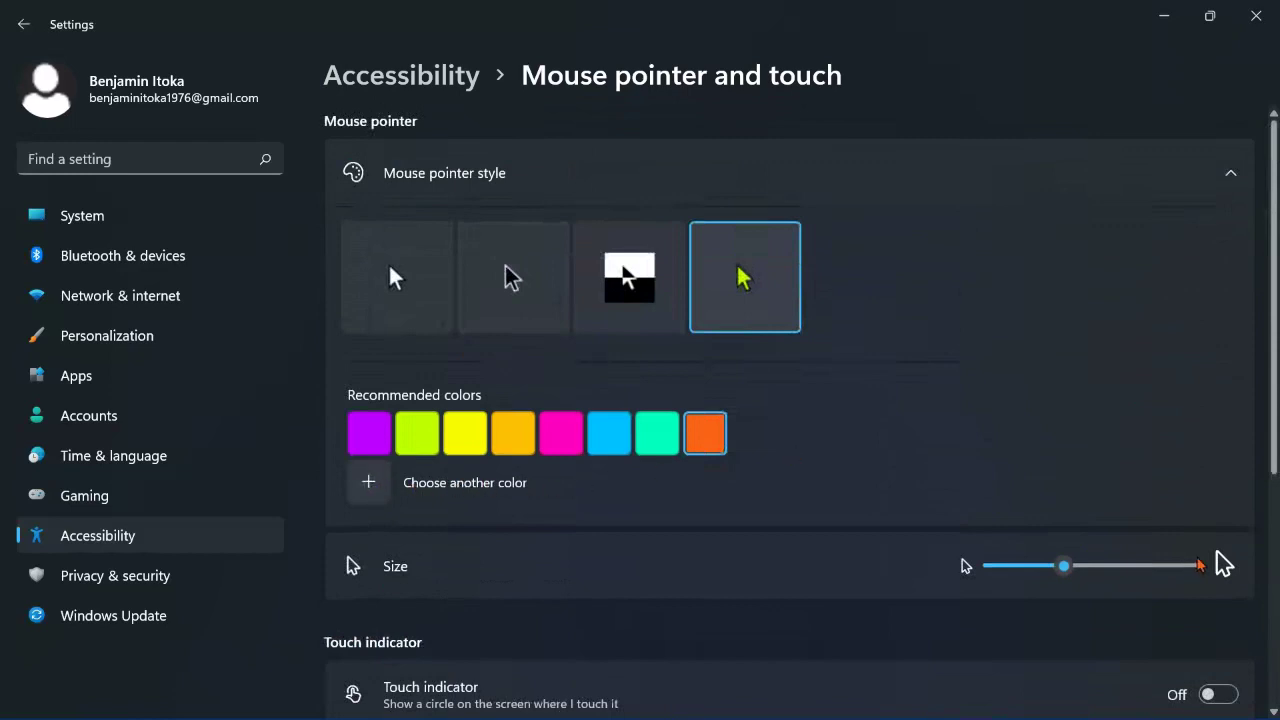
{"action": "scroll", "coordinate": [1199, 563], "scroll_direction": "down", "scroll_amount": 4}
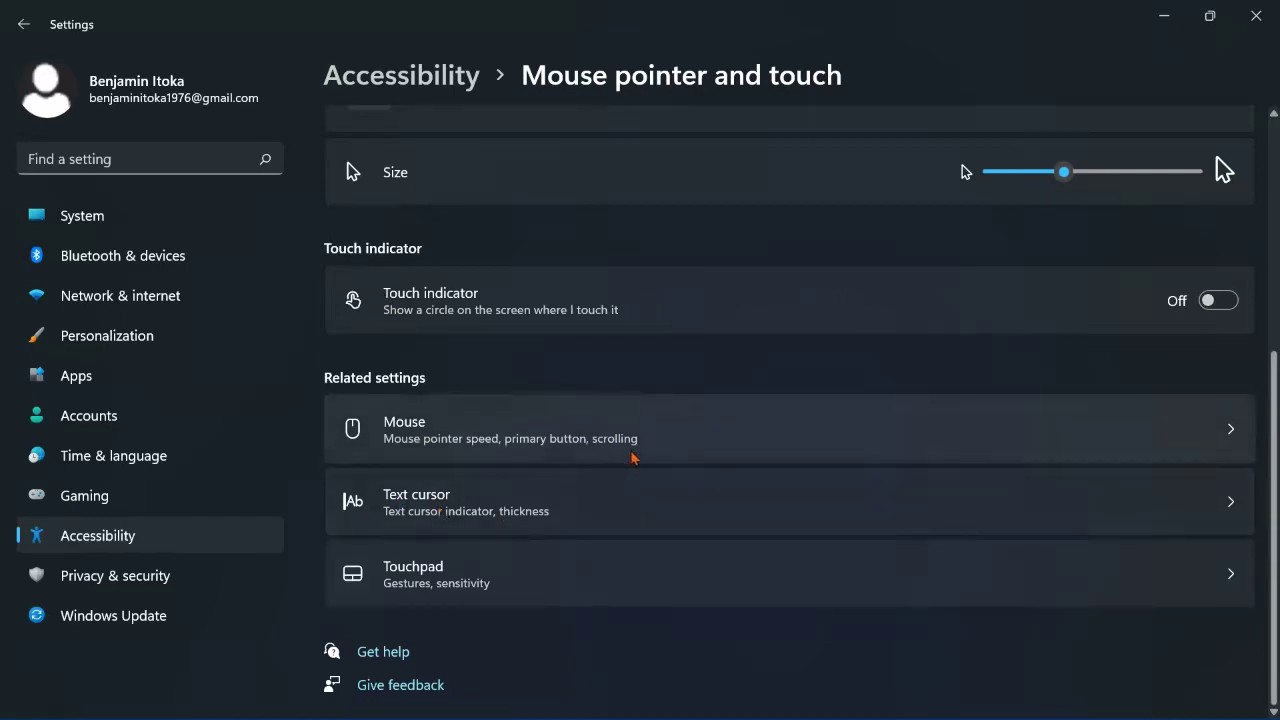
Step: Turn on the text cursor indicator and set its size to 3
{"action": "left_click", "coordinate": [546, 509]}
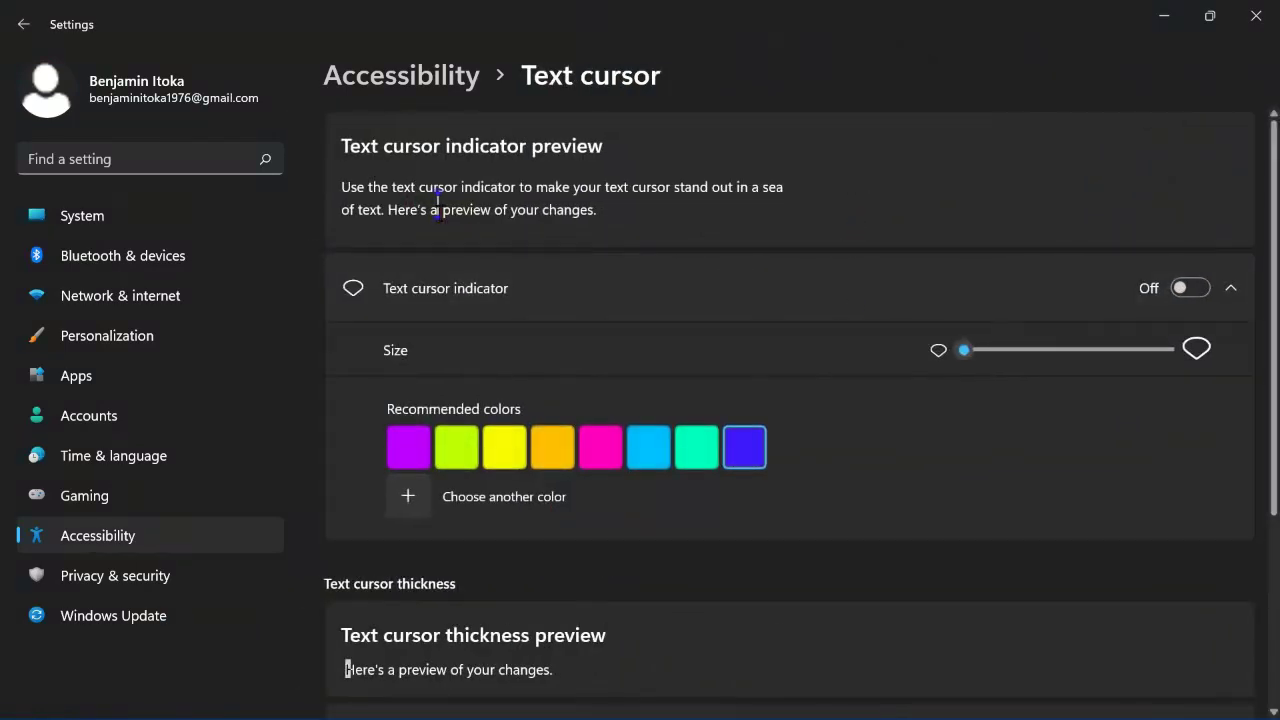
{"action": "left_click", "coordinate": [1190, 288]}
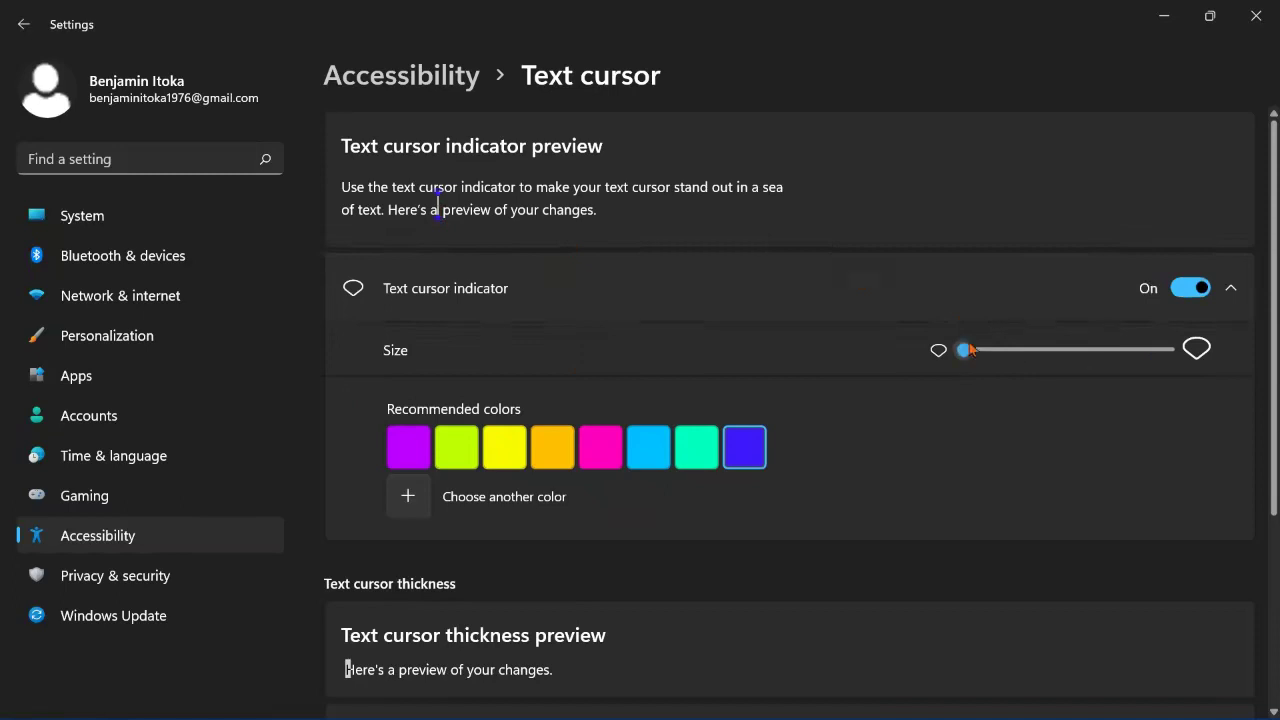
{"action": "left_click_drag", "start_coordinate": [970, 350], "coordinate": [1138, 357]}
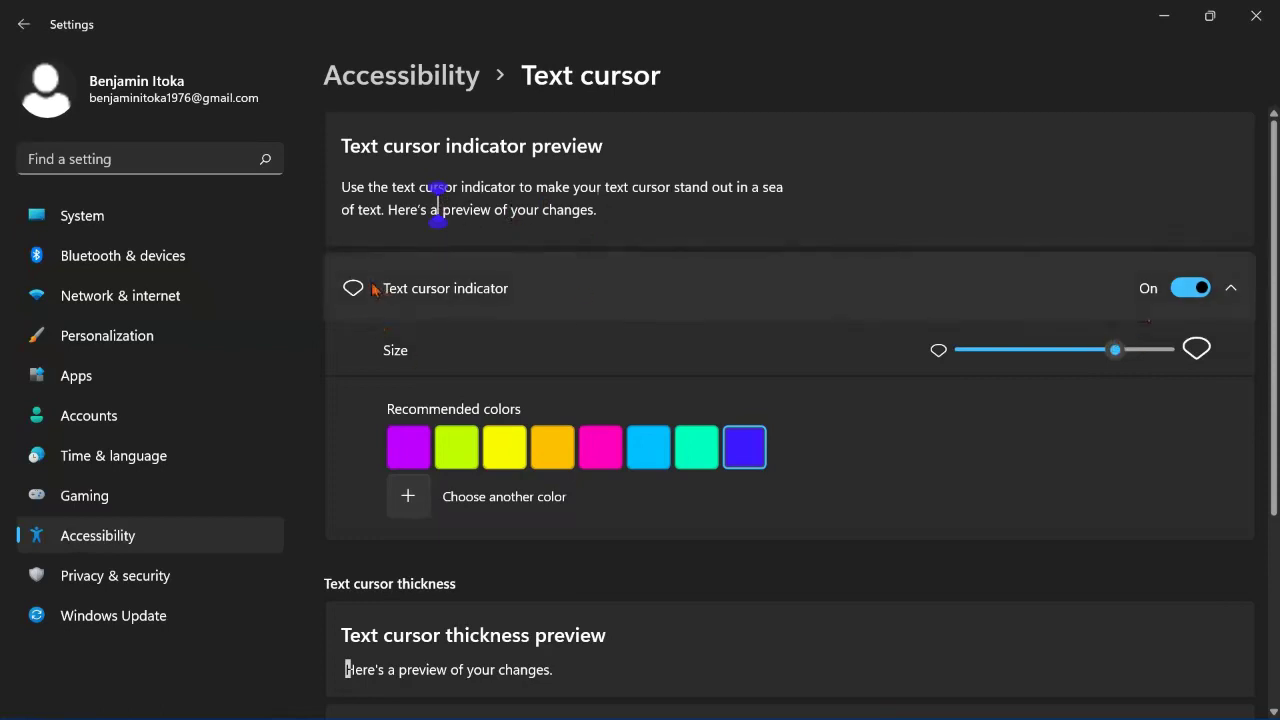
Step: Raise the text cursor thickness slider to near maximum
{"action": "scroll", "coordinate": [843, 300], "scroll_direction": "down", "scroll_amount": 3}
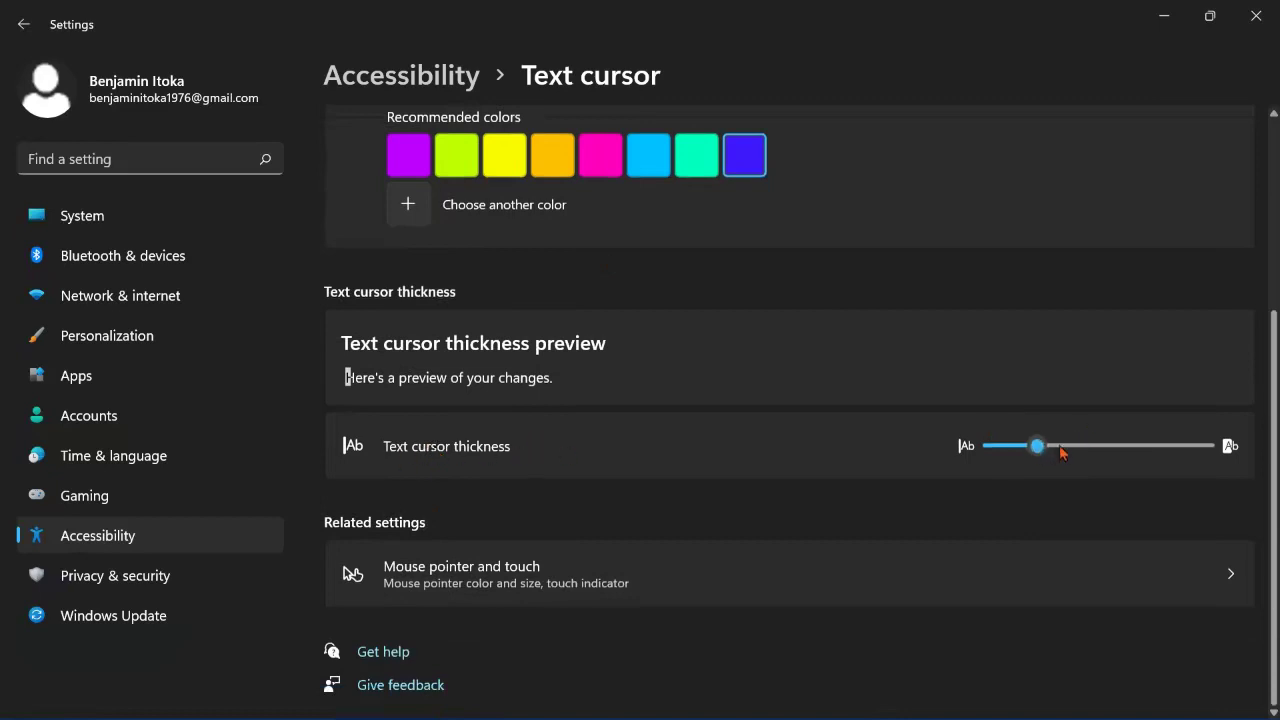
{"action": "left_click_drag", "start_coordinate": [1060, 450], "coordinate": [1158, 449]}
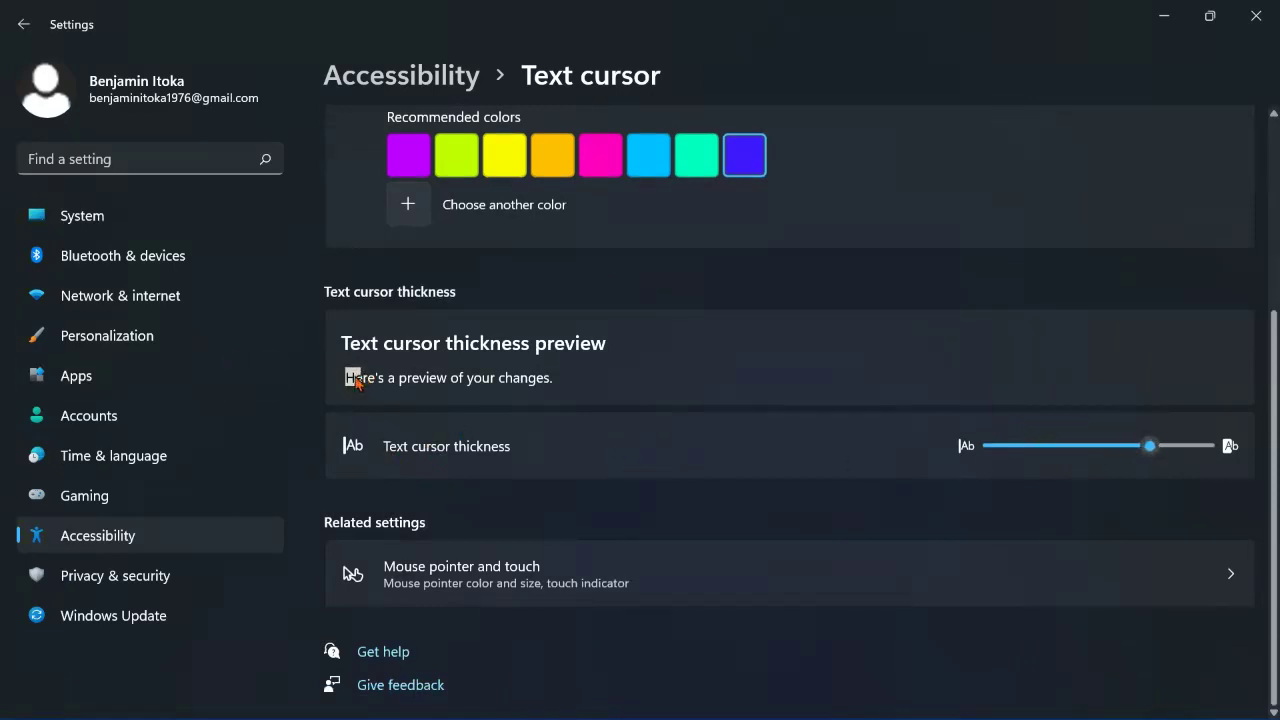
{"action": "scroll", "coordinate": [480, 314], "scroll_direction": "up", "scroll_amount": 3}
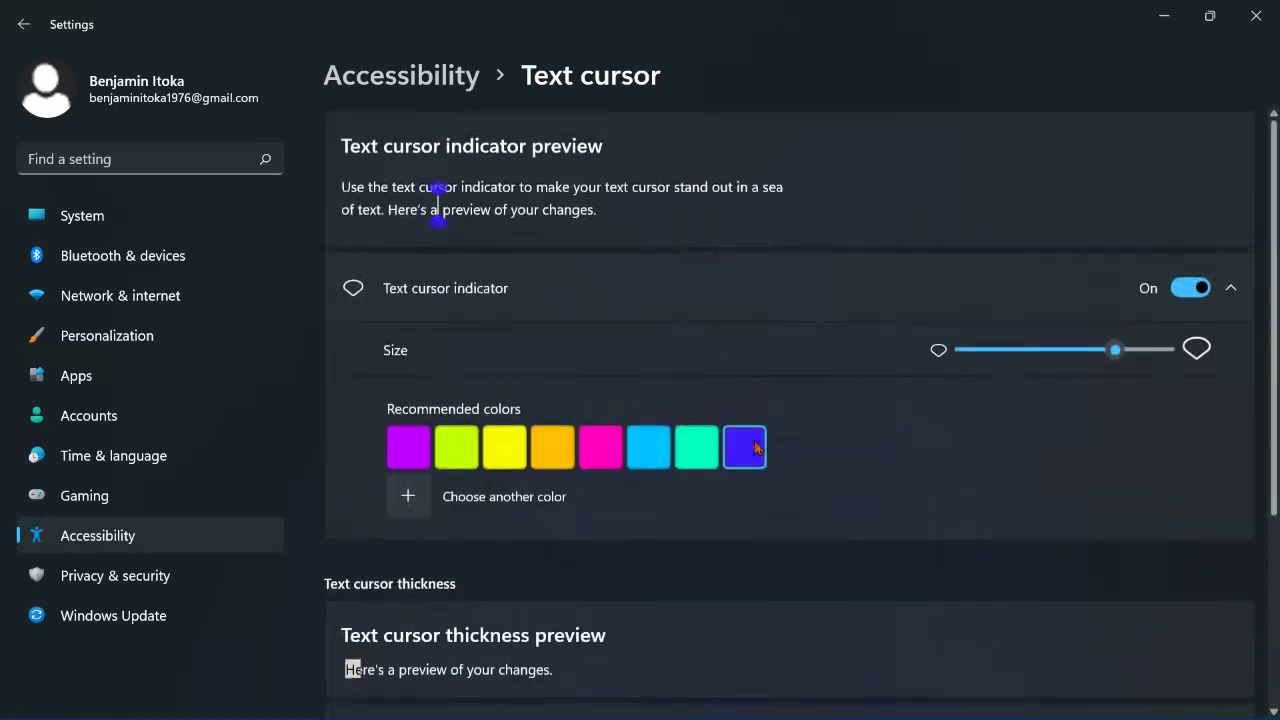
Step: Colour the text cursor indicator teal, confirming in the custom colour picker
{"action": "left_click", "coordinate": [699, 445]}
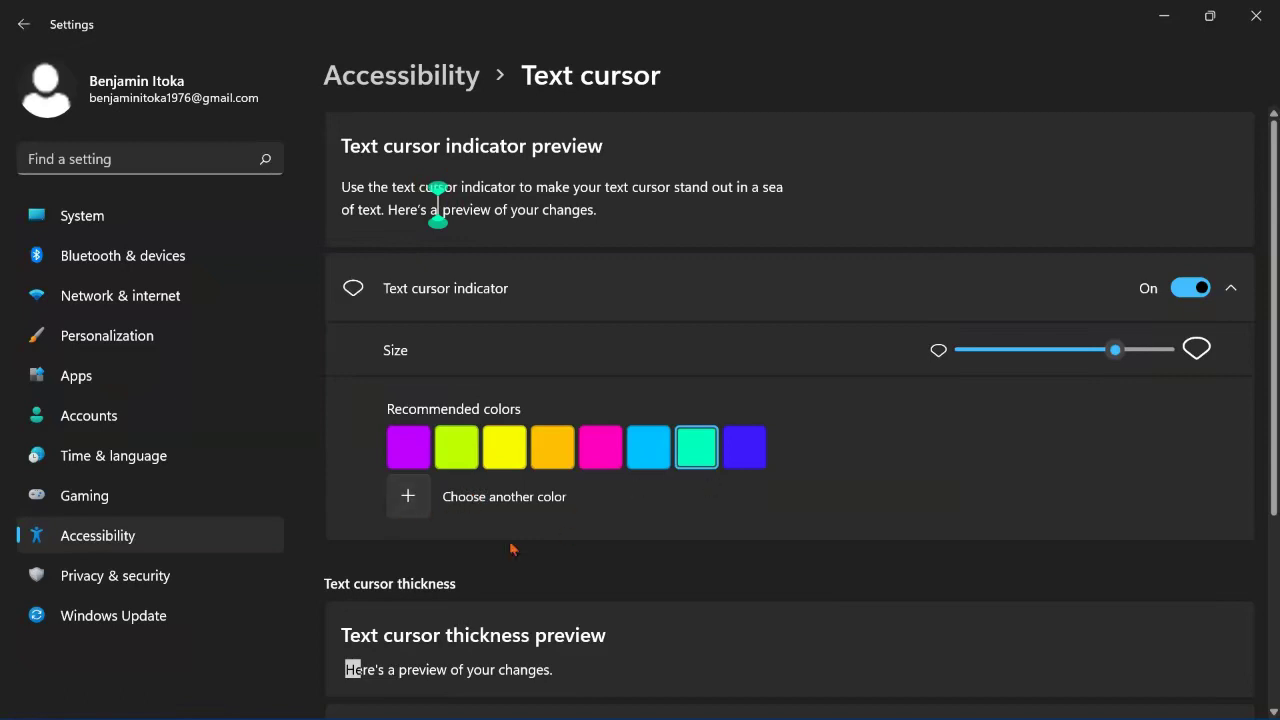
{"action": "left_click", "coordinate": [408, 497]}
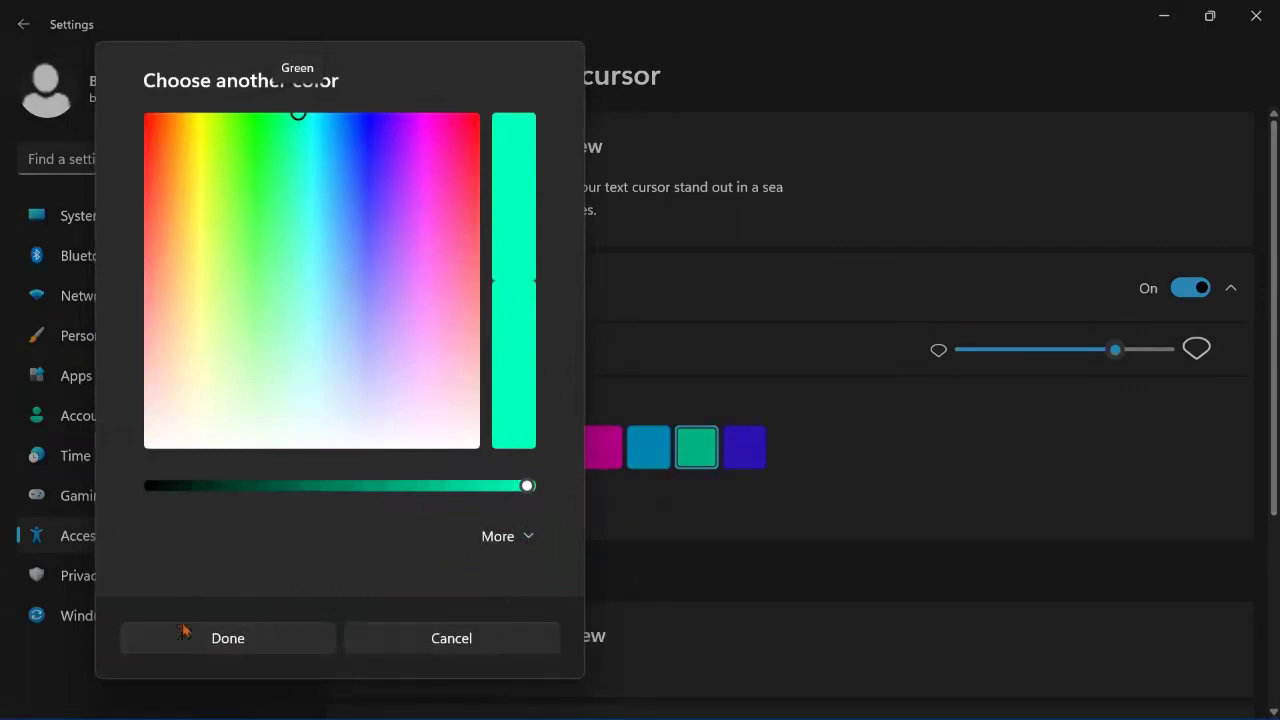
{"action": "left_click", "coordinate": [218, 638]}
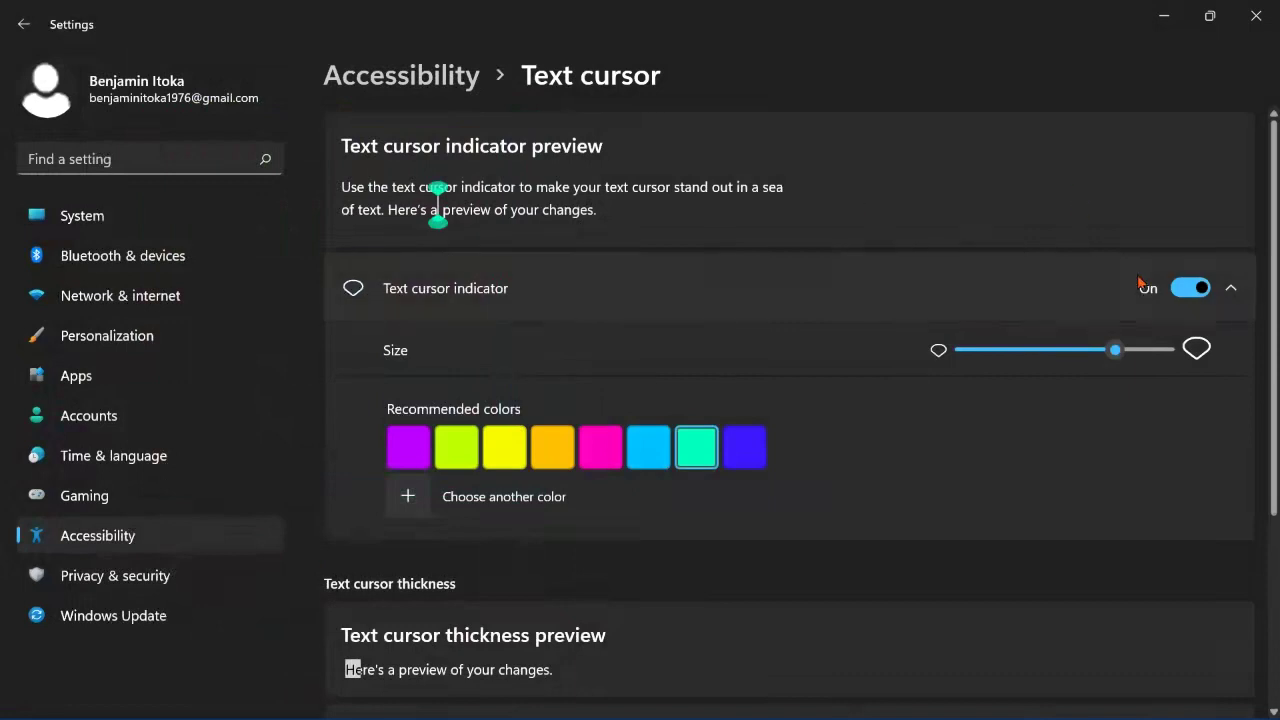
{"action": "left_click", "coordinate": [1230, 288]}
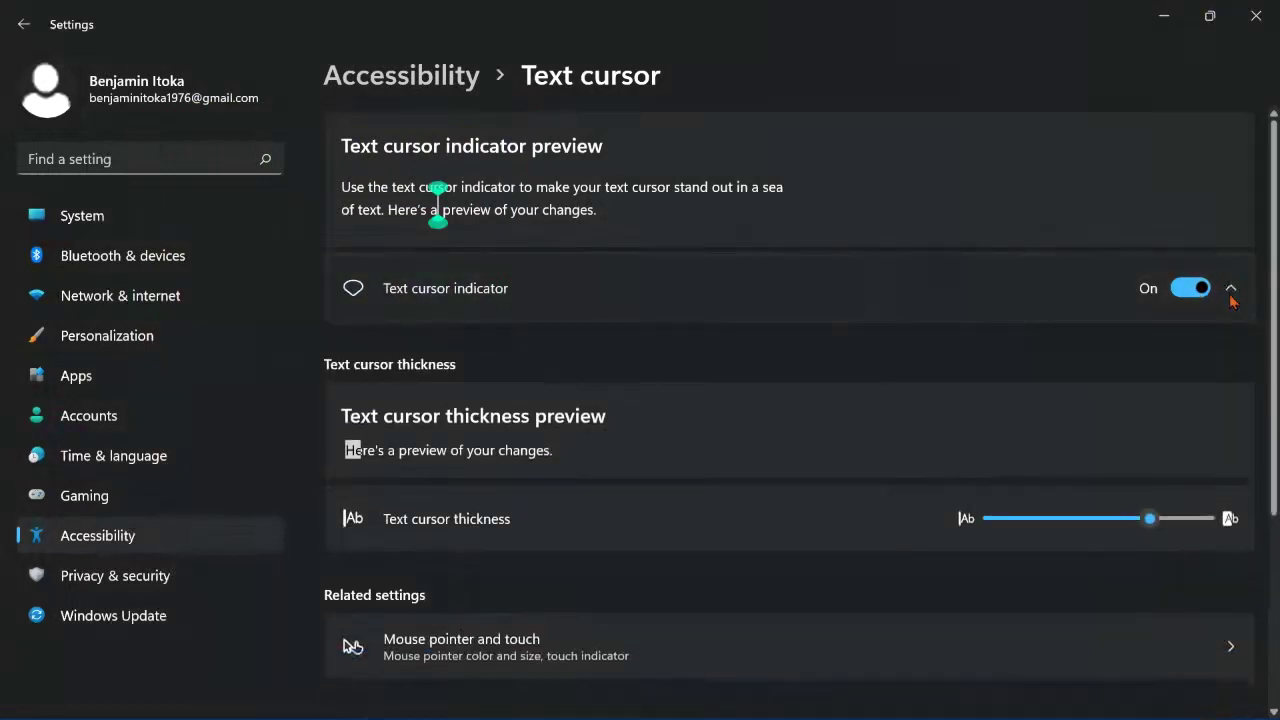
{"action": "left_click", "coordinate": [1232, 302]}
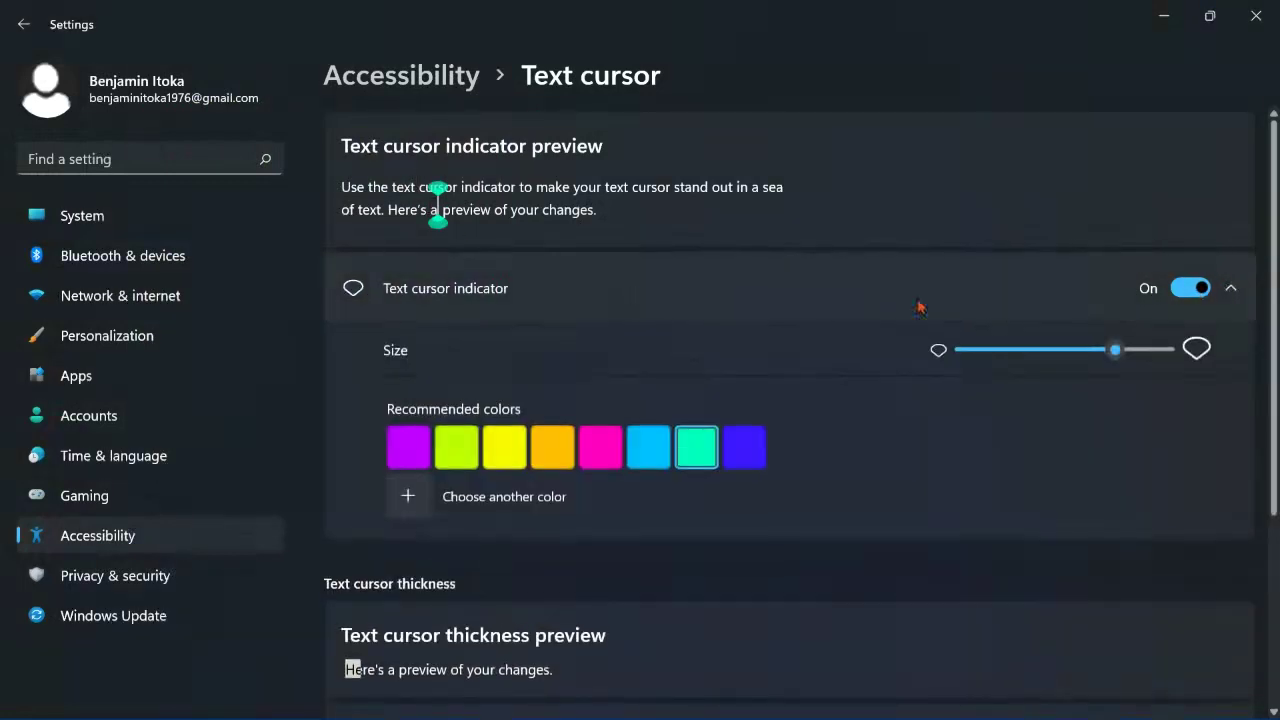
Step: Switch the text cursor indicator off and bring its size to the minimum
{"action": "left_click", "coordinate": [1188, 287]}
{"action": "left_click_drag", "start_coordinate": [1092, 354], "coordinate": [925, 357]}
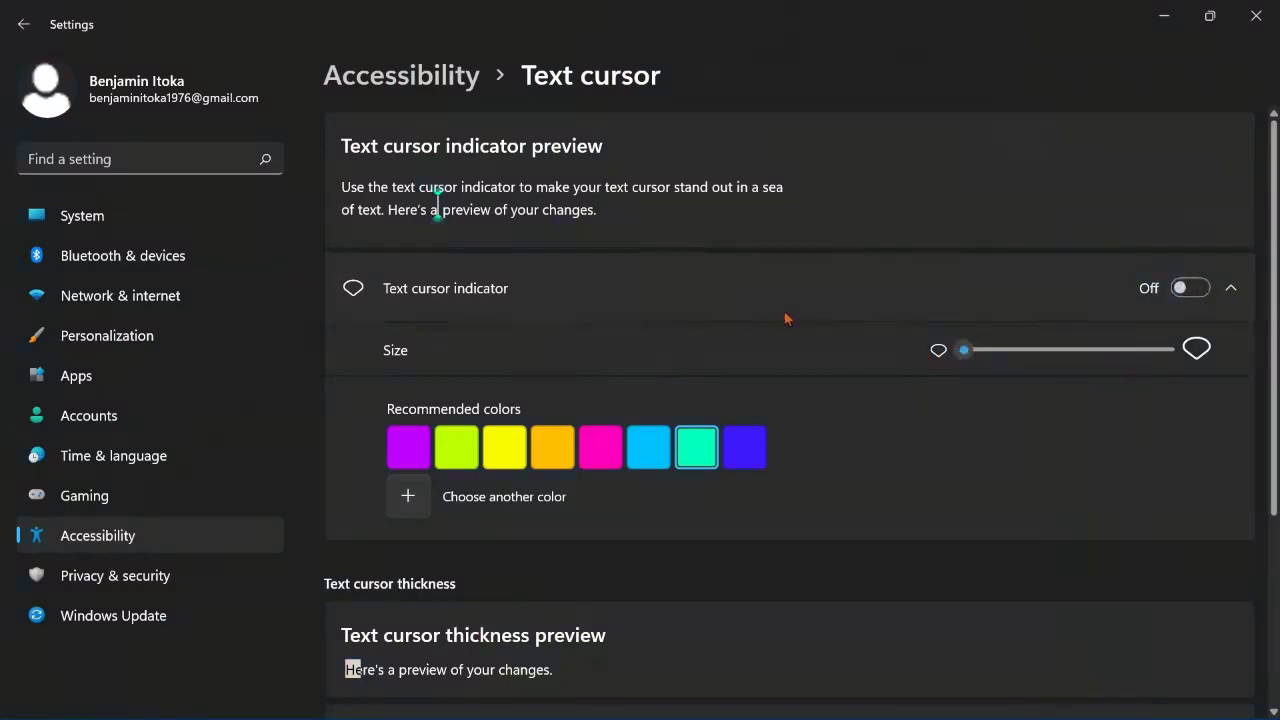
{"action": "left_click", "coordinate": [1165, 350]}
{"action": "left_click", "coordinate": [957, 350]}
{"action": "scroll", "coordinate": [683, 281], "scroll_direction": "down", "scroll_amount": 3}
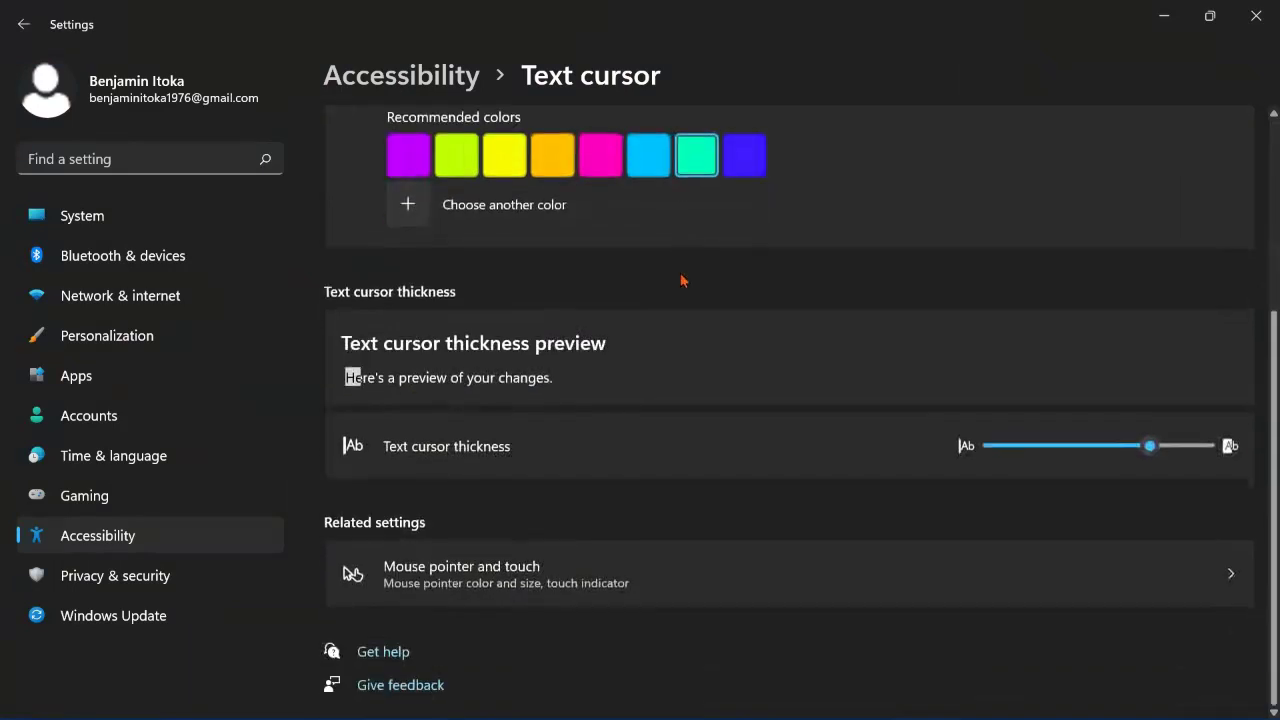
{"action": "scroll", "coordinate": [1136, 281], "scroll_direction": "up", "scroll_amount": 3}
{"action": "scroll", "coordinate": [1143, 286], "scroll_direction": "down", "scroll_amount": 3}
{"action": "scroll", "coordinate": [559, 314], "scroll_direction": "up", "scroll_amount": 3}
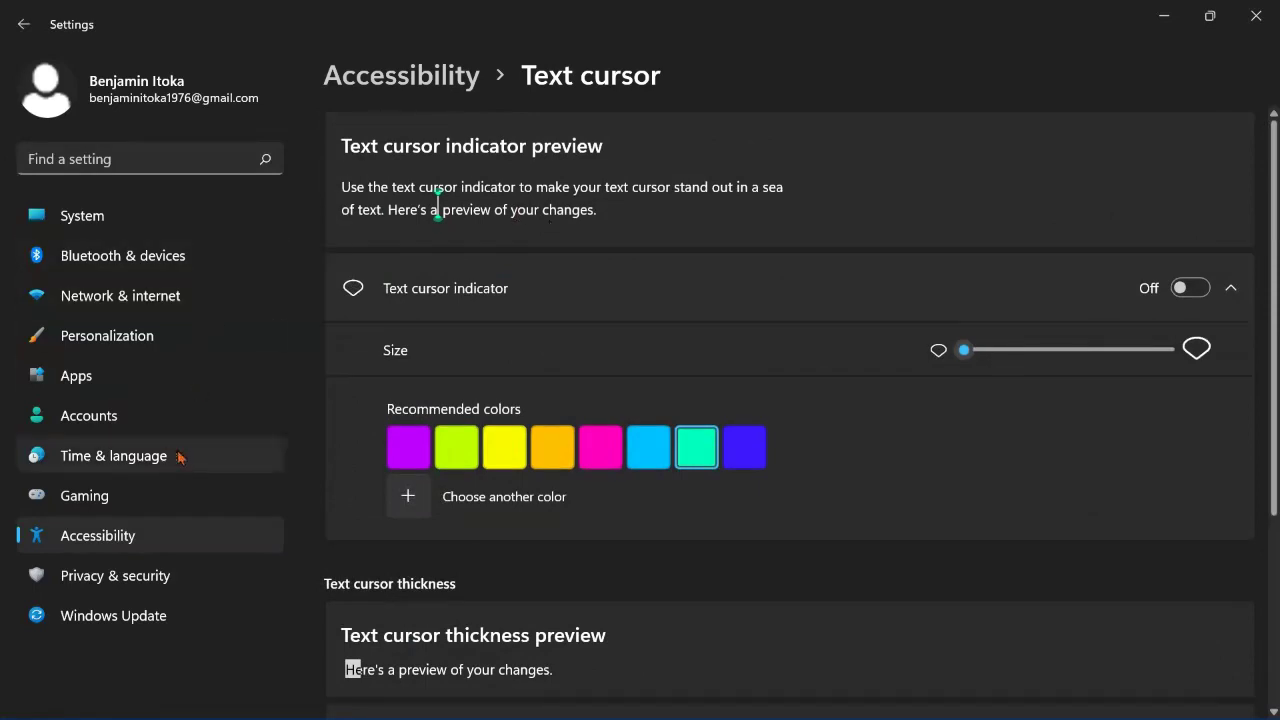
Step: From Personalization > Lock screen, open Screen saver settings and preview the 3D Text clock
{"action": "left_click", "coordinate": [183, 341]}
{"action": "scroll", "coordinate": [860, 368], "scroll_direction": "down", "scroll_amount": 5}
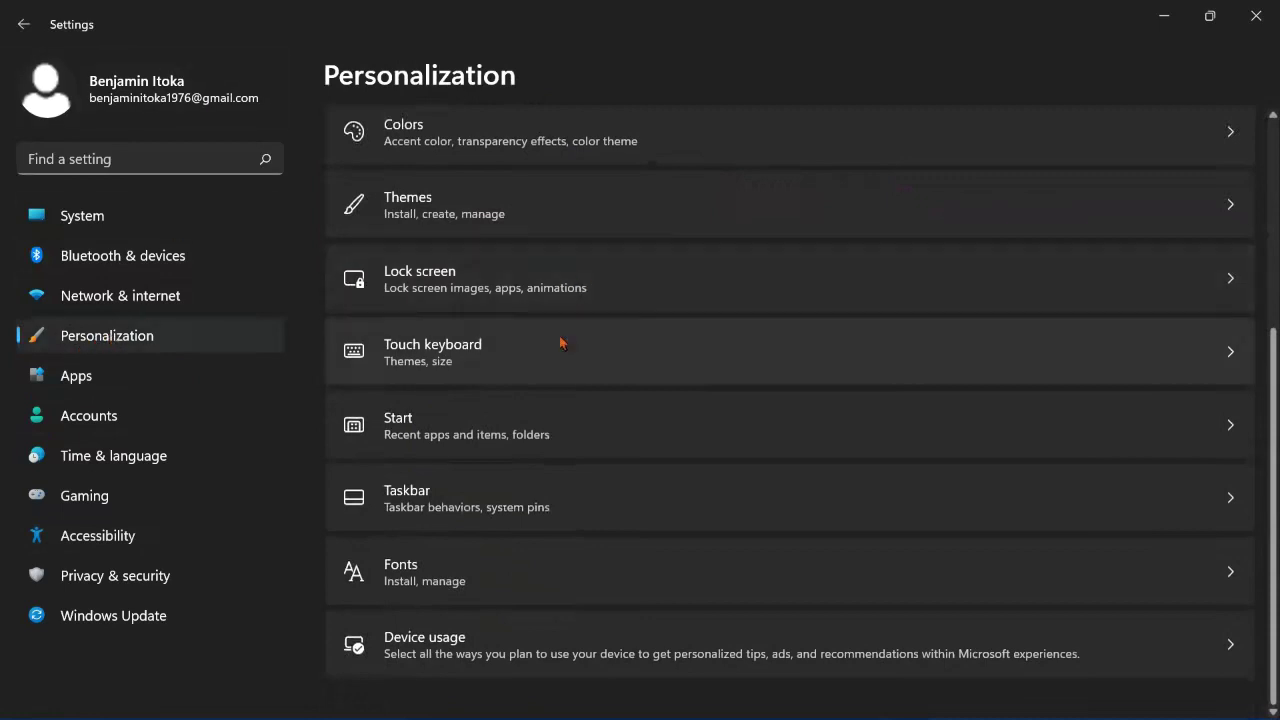
{"action": "left_click", "coordinate": [493, 285]}
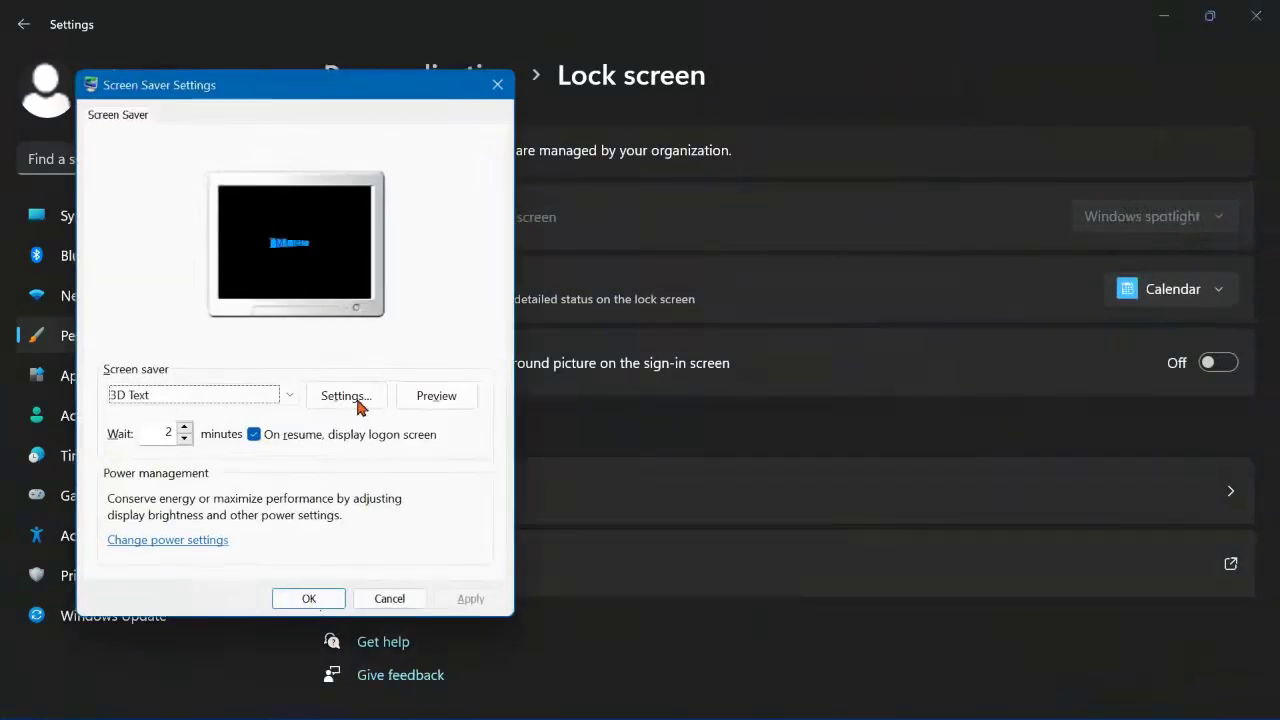
{"action": "left_click", "coordinate": [433, 396]}
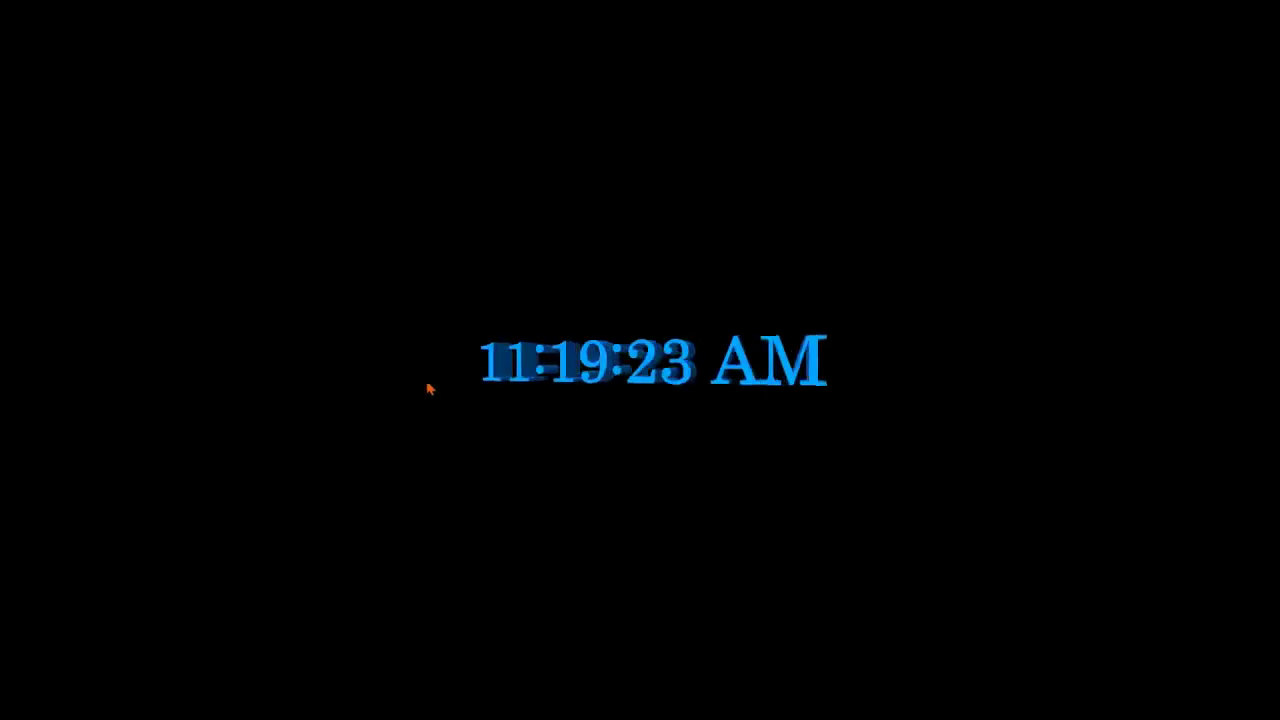
{"action": "left_click", "coordinate": [443, 410]}
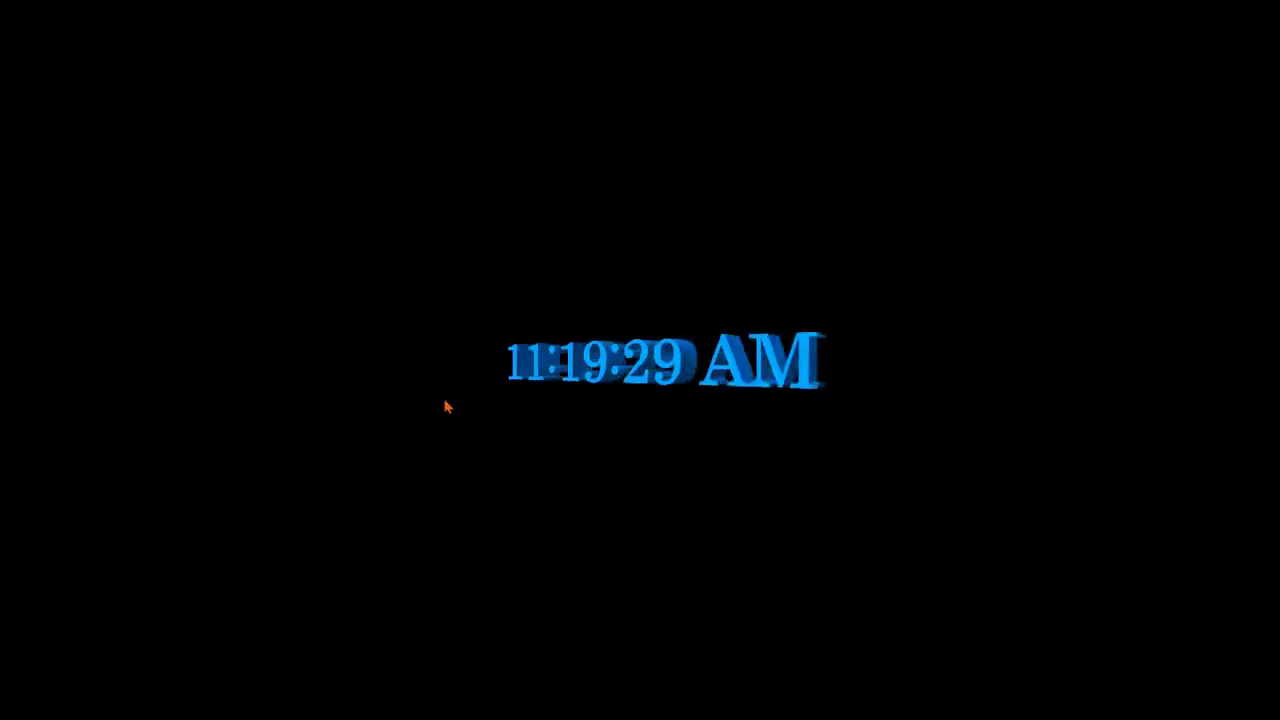
{"action": "mouse_move", "coordinate": [446, 403]}
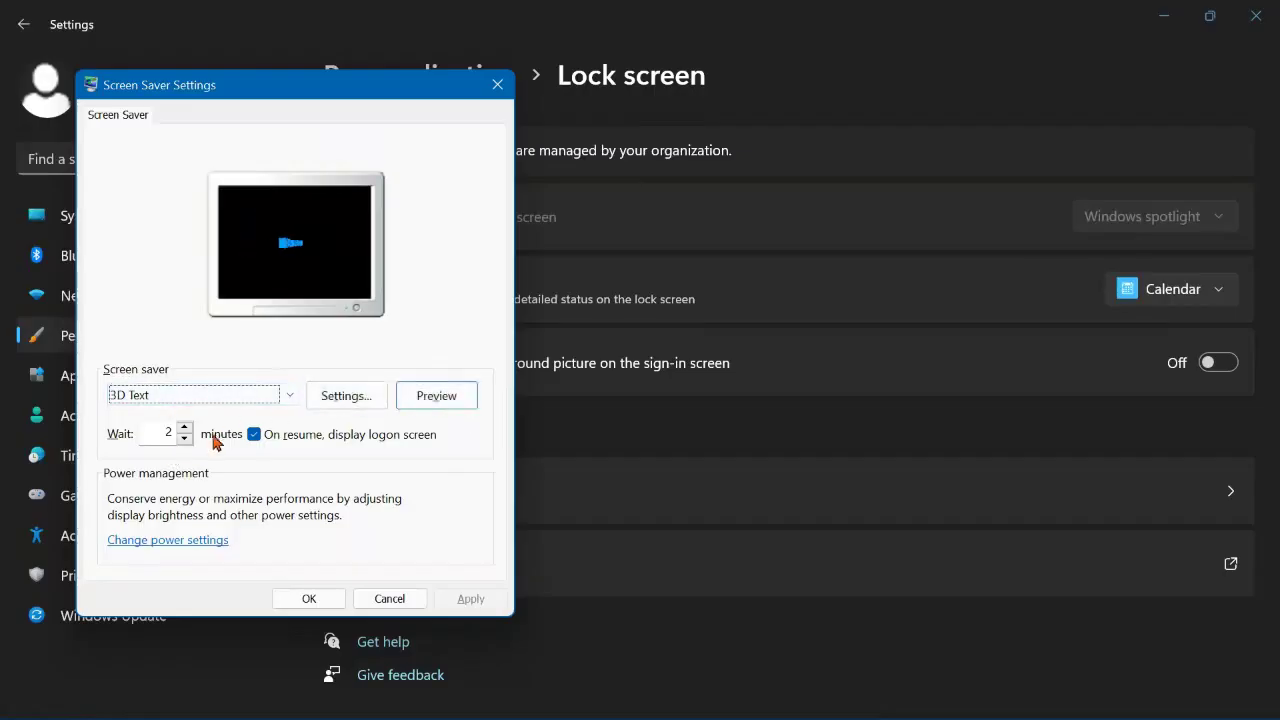
Step: Disable the logon screen on resume and select Bubbles as the screen saver
{"action": "left_click", "coordinate": [252, 435]}
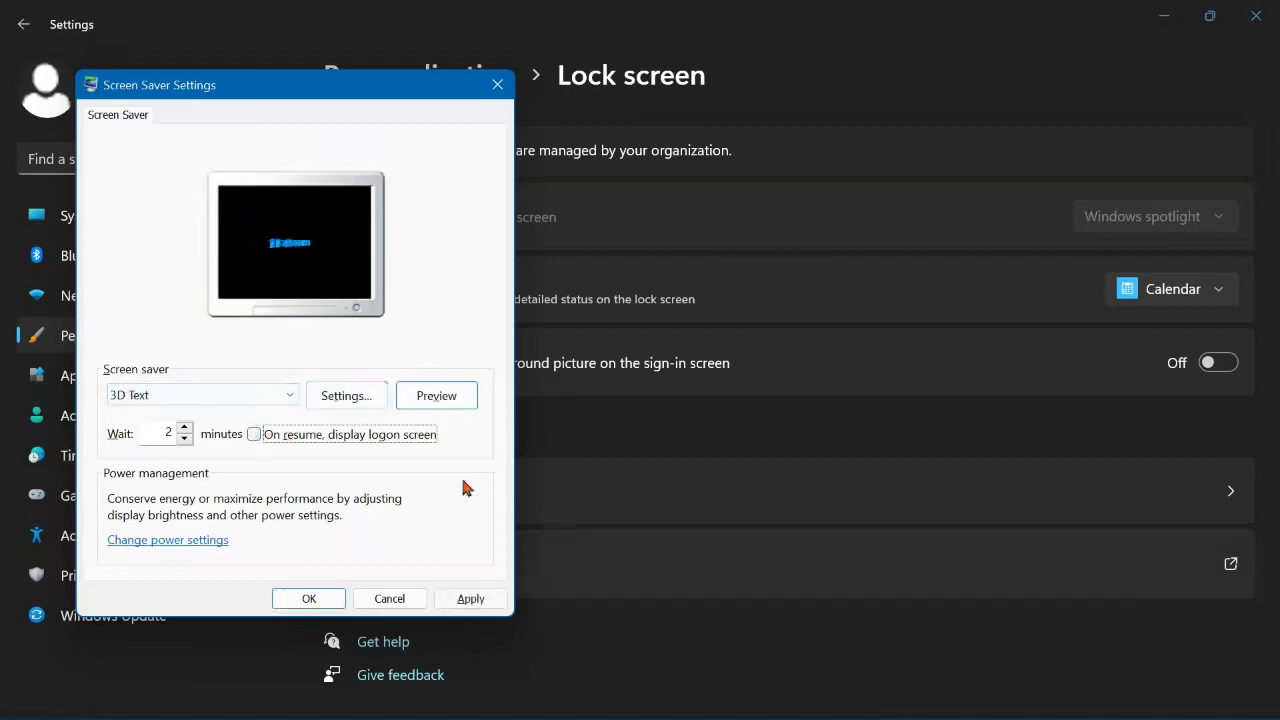
{"action": "left_click", "coordinate": [245, 405]}
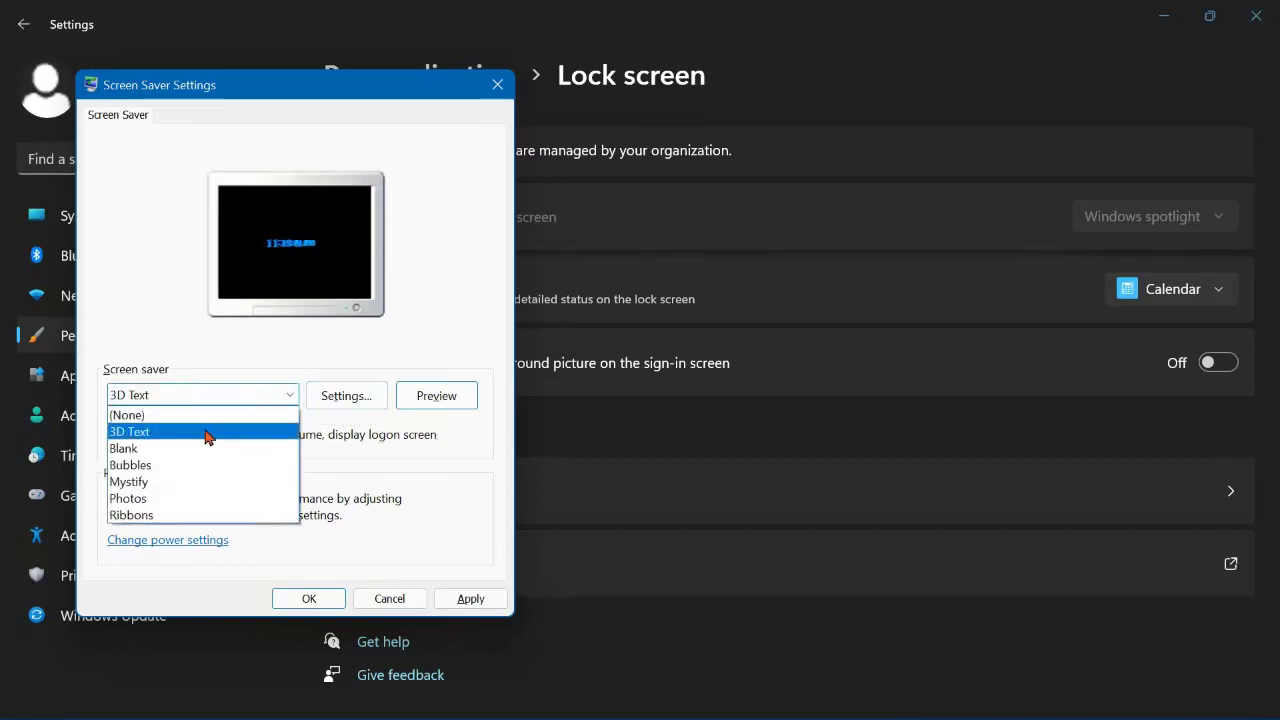
{"action": "left_click", "coordinate": [160, 415]}
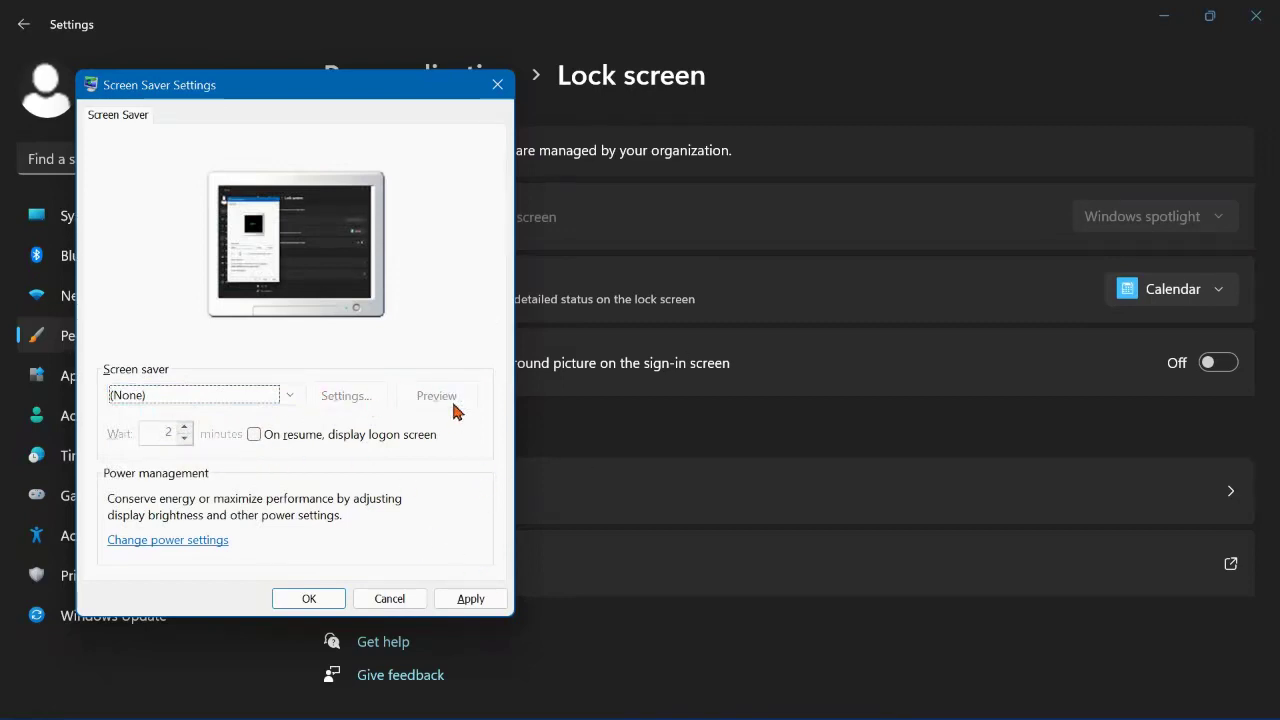
{"action": "left_click", "coordinate": [288, 396]}
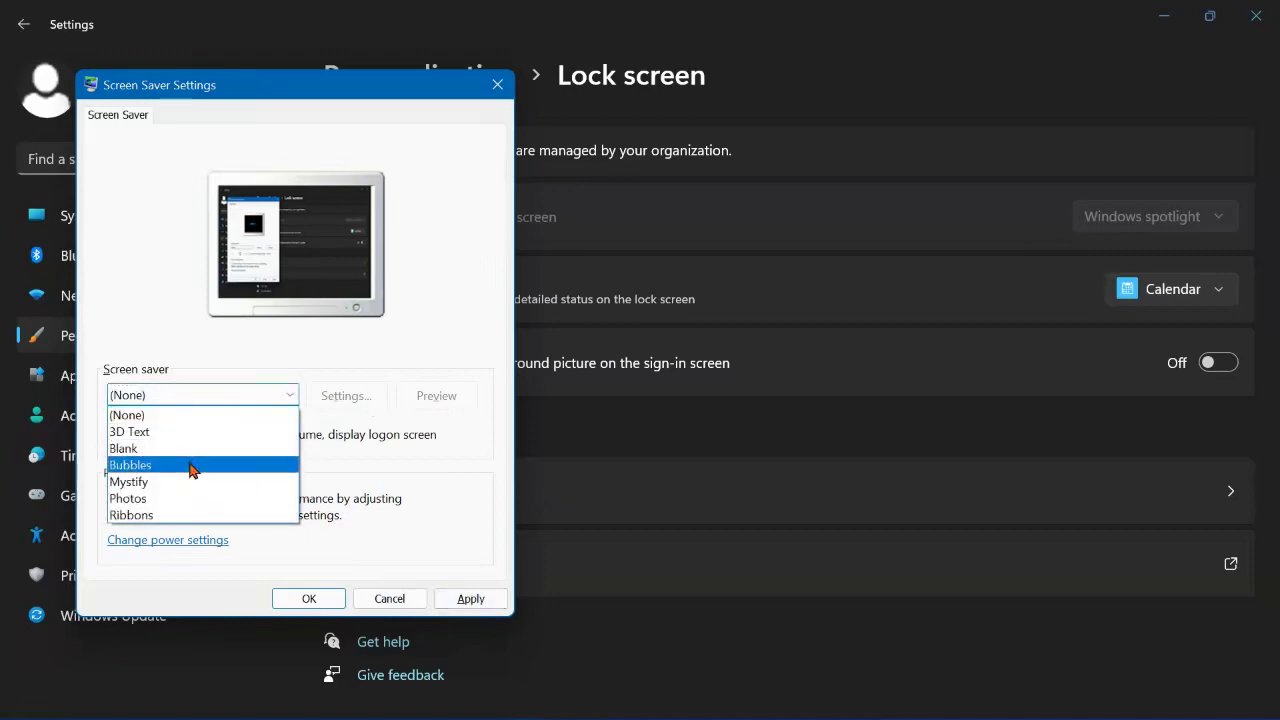
{"action": "left_click", "coordinate": [193, 465]}
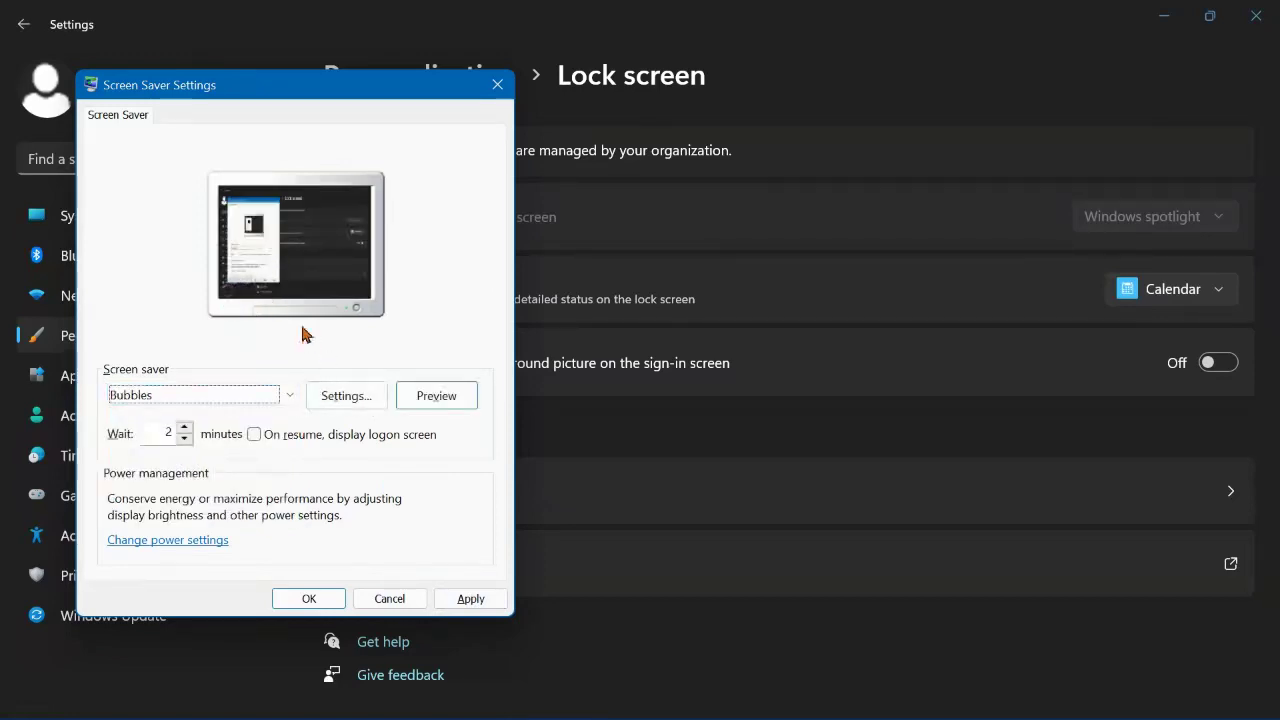
Step: Apply the Bubbles screen saver and preview it full screen
{"action": "left_click", "coordinate": [466, 597]}
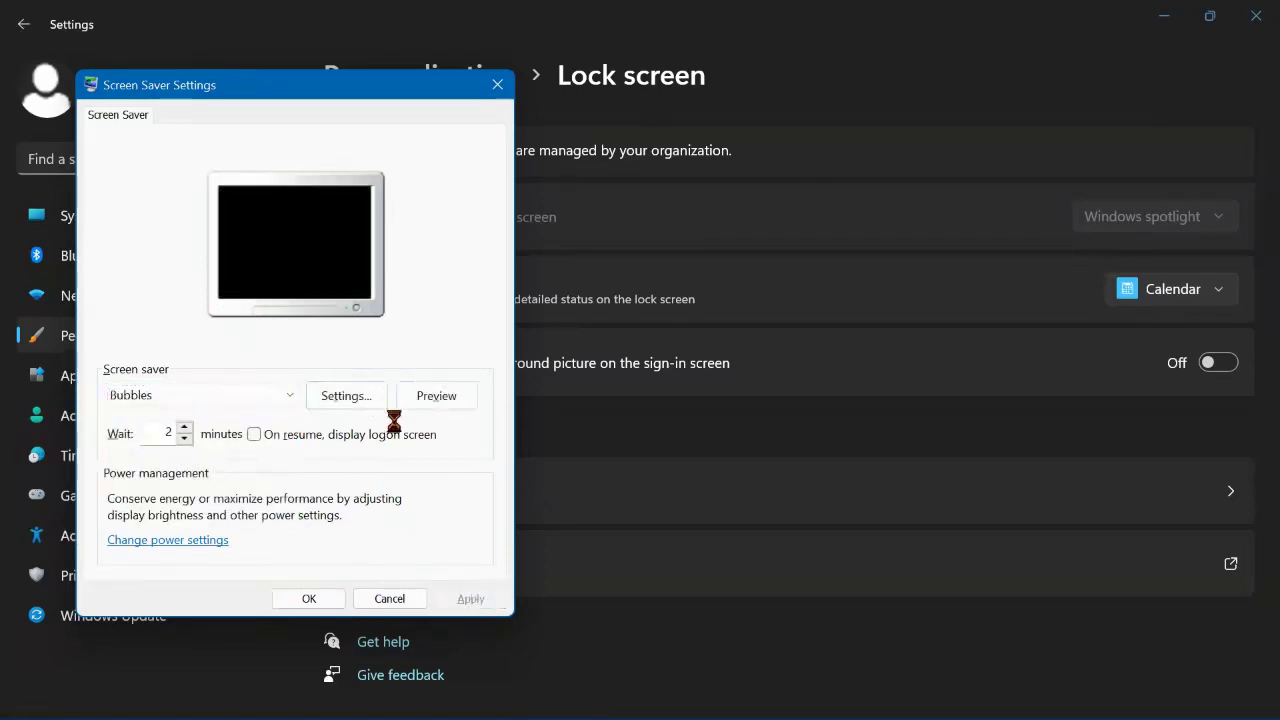
{"action": "left_click", "coordinate": [436, 396]}
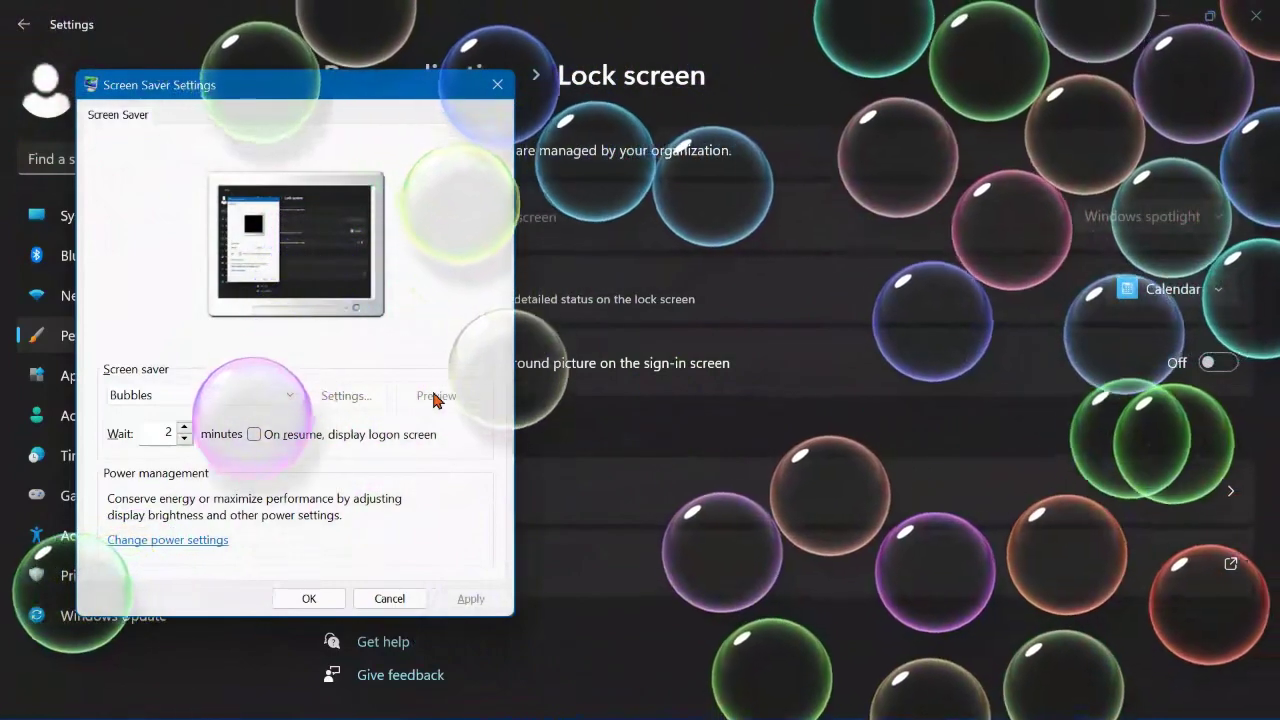
{"action": "mouse_move", "coordinate": [420, 433]}
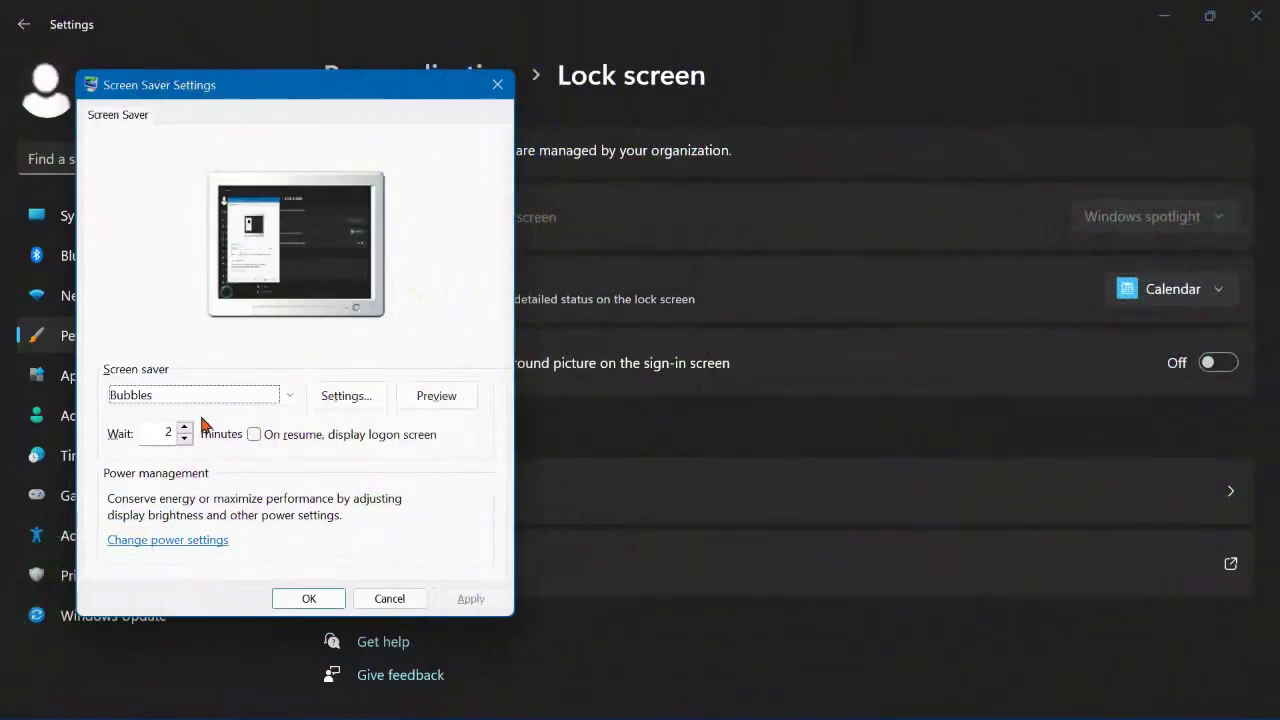
Step: Select and apply the Mystify screen saver, then preview it full screen
{"action": "left_click", "coordinate": [277, 395]}
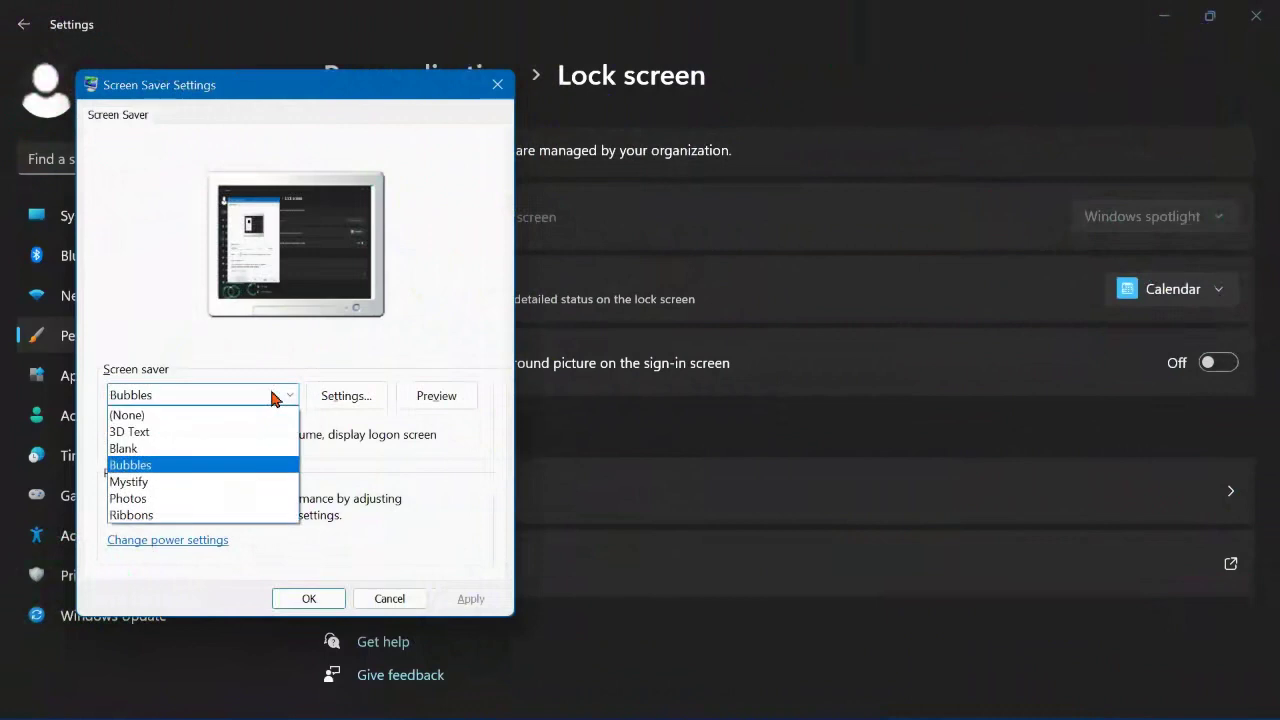
{"action": "left_click", "coordinate": [215, 485]}
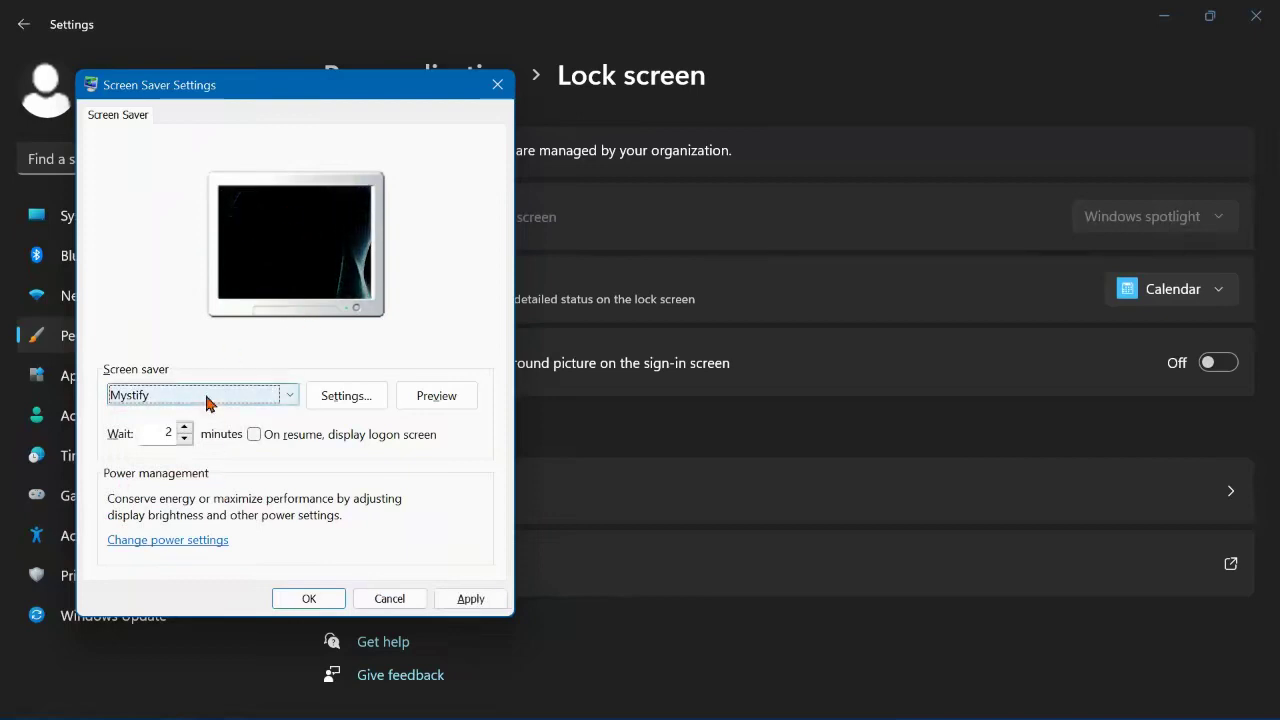
{"action": "left_click", "coordinate": [483, 601]}
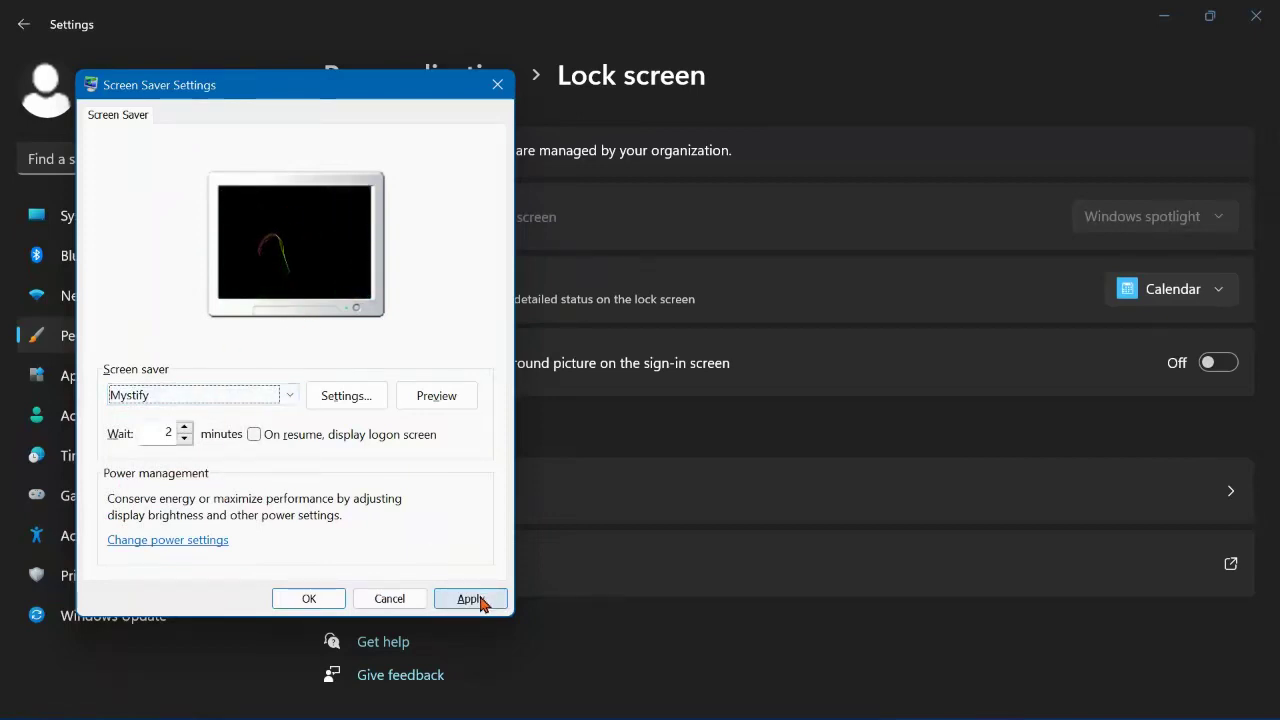
{"action": "left_click", "coordinate": [476, 600]}
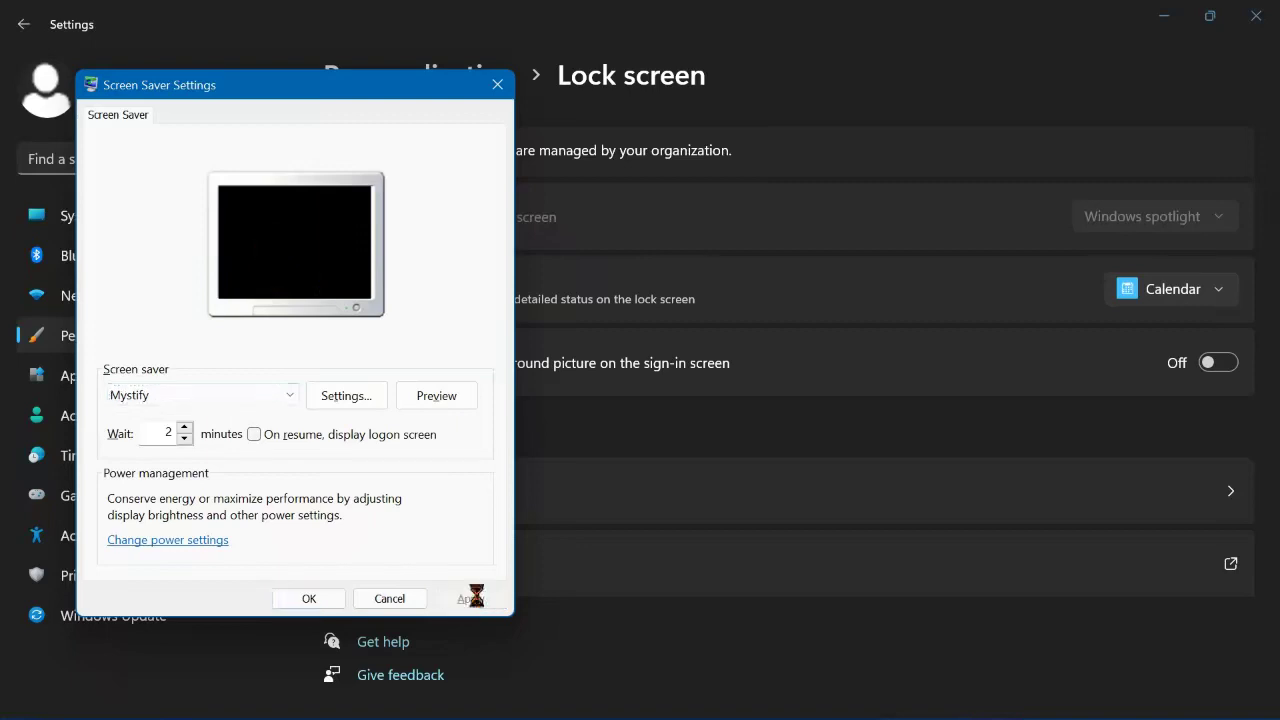
{"action": "left_click", "coordinate": [437, 396]}
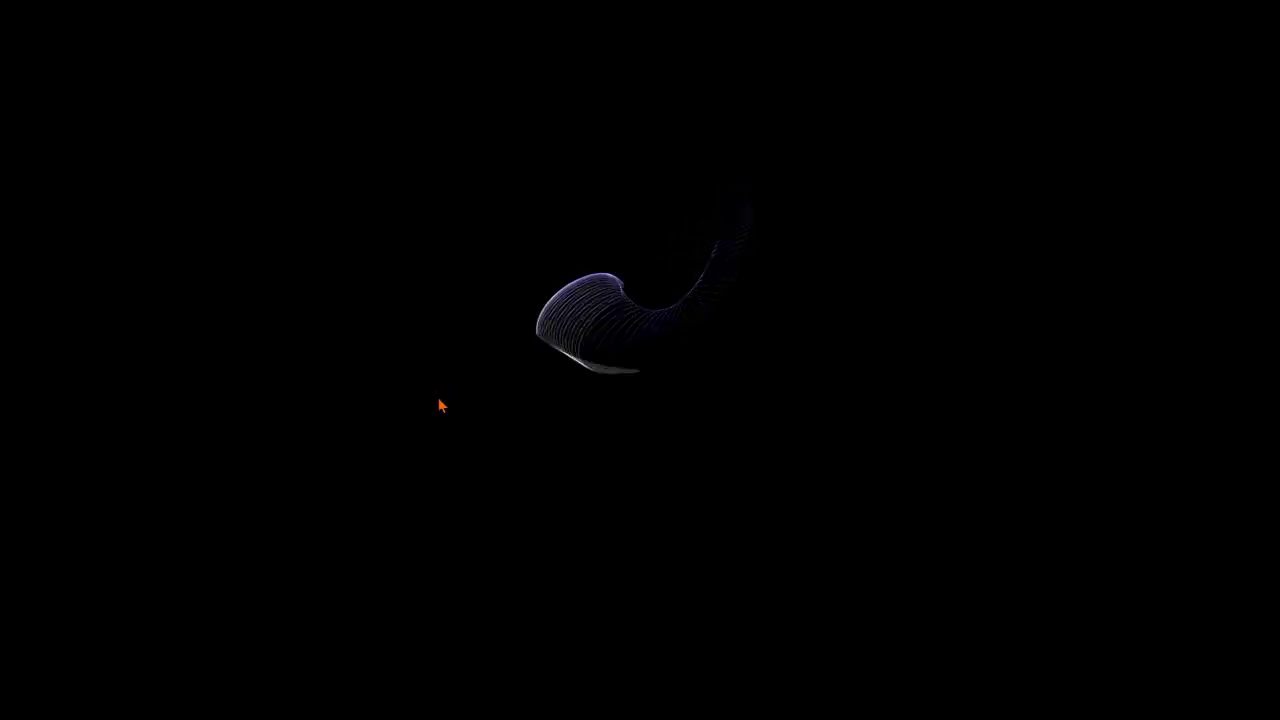
{"action": "left_click", "coordinate": [441, 405]}
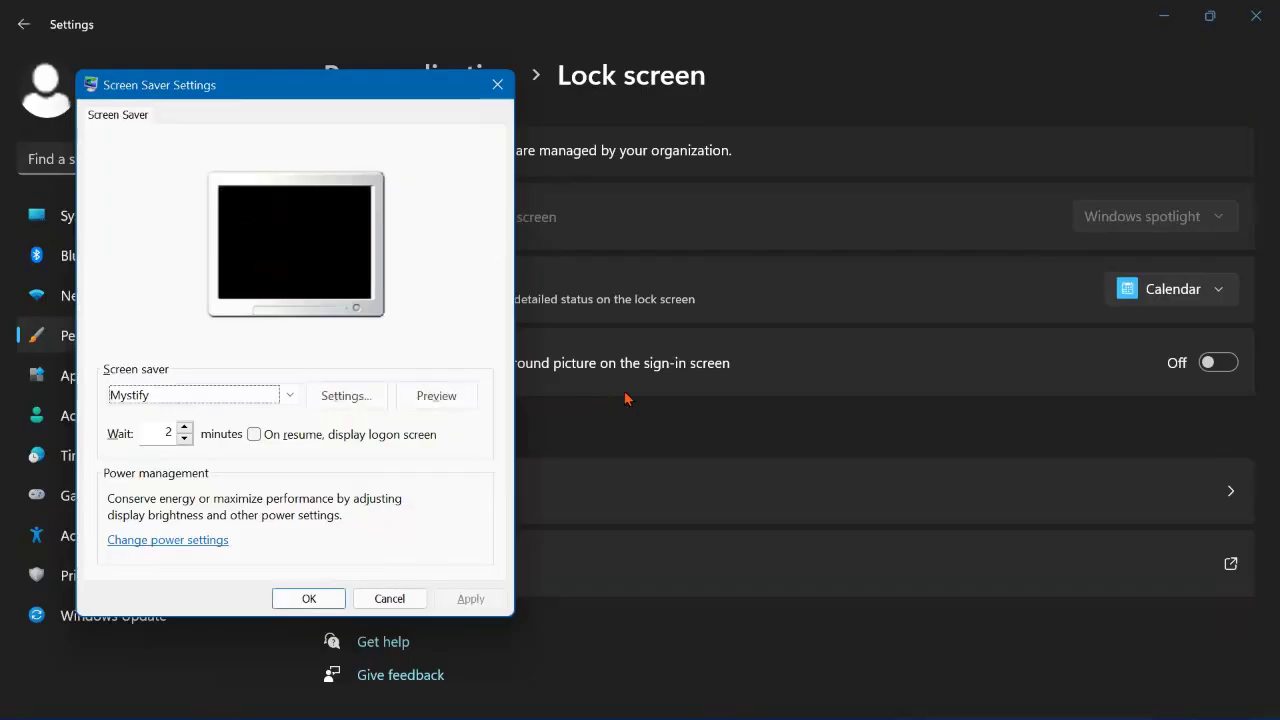
Step: Switch to the Ribbons screen saver, apply it, and preview it full screen
{"action": "left_click", "coordinate": [212, 396]}
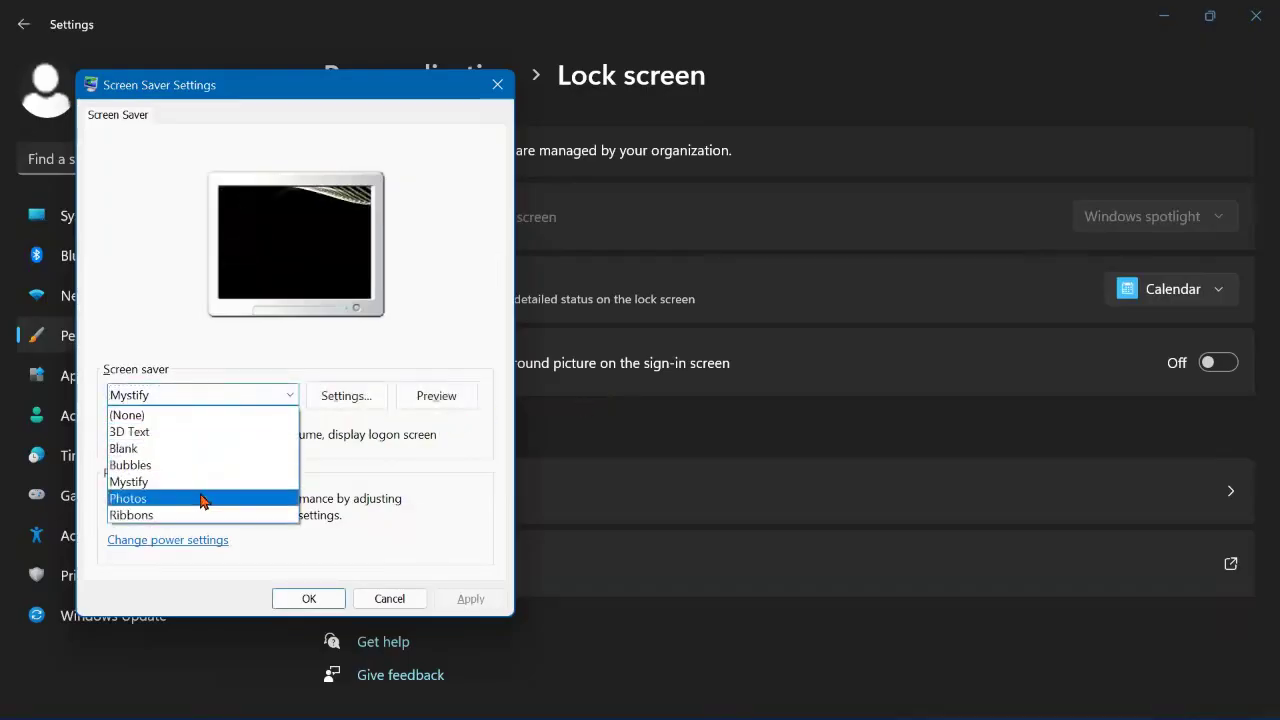
{"action": "left_click", "coordinate": [196, 533]}
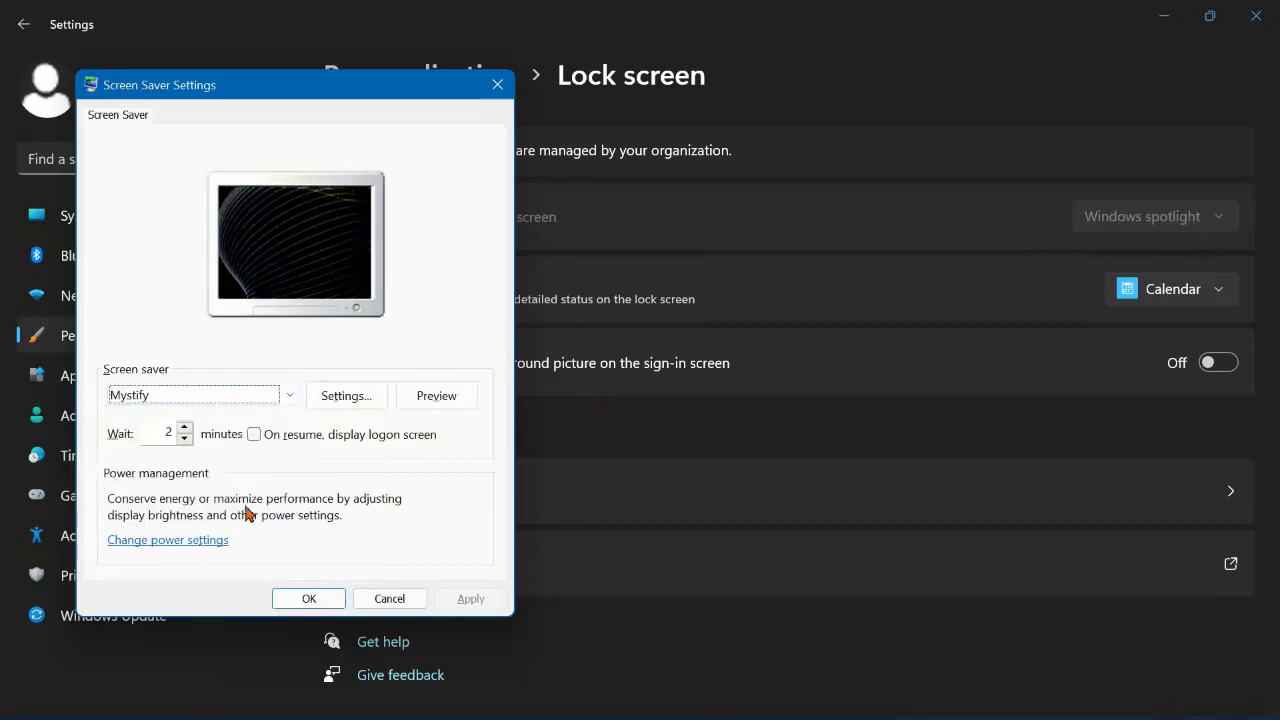
{"action": "left_click", "coordinate": [218, 396]}
{"action": "left_click", "coordinate": [178, 521]}
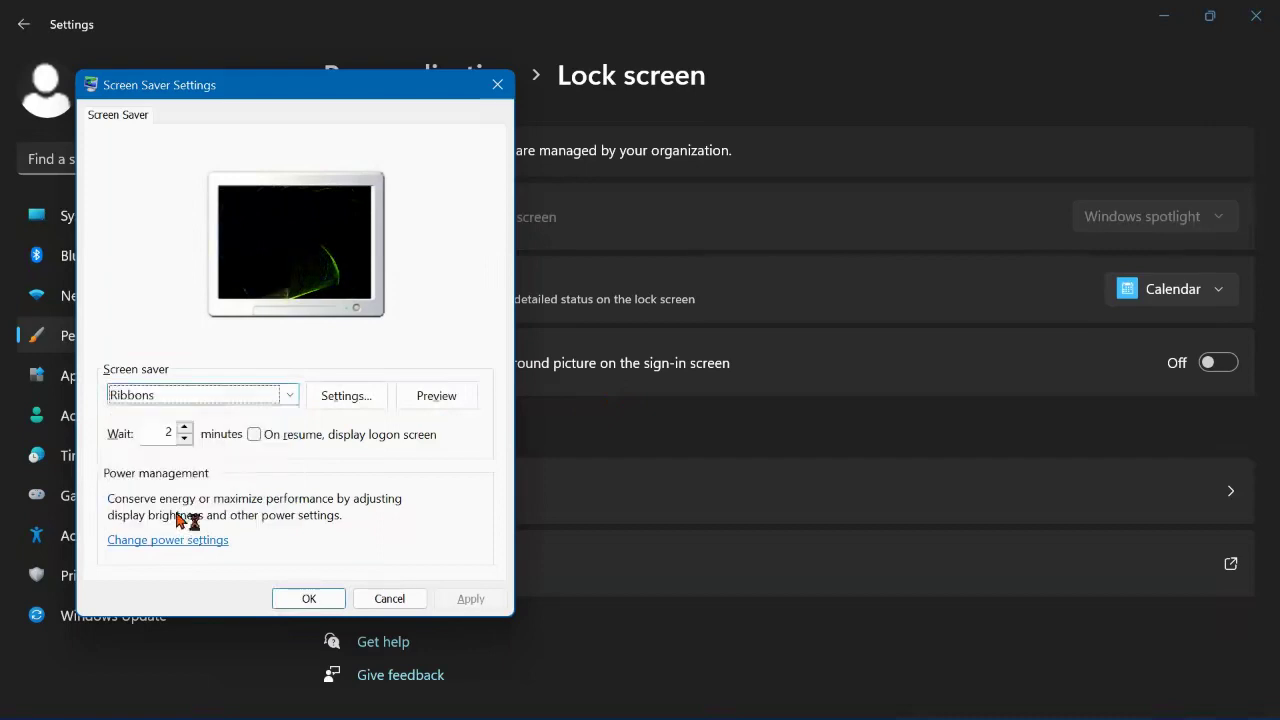
{"action": "left_click", "coordinate": [466, 598]}
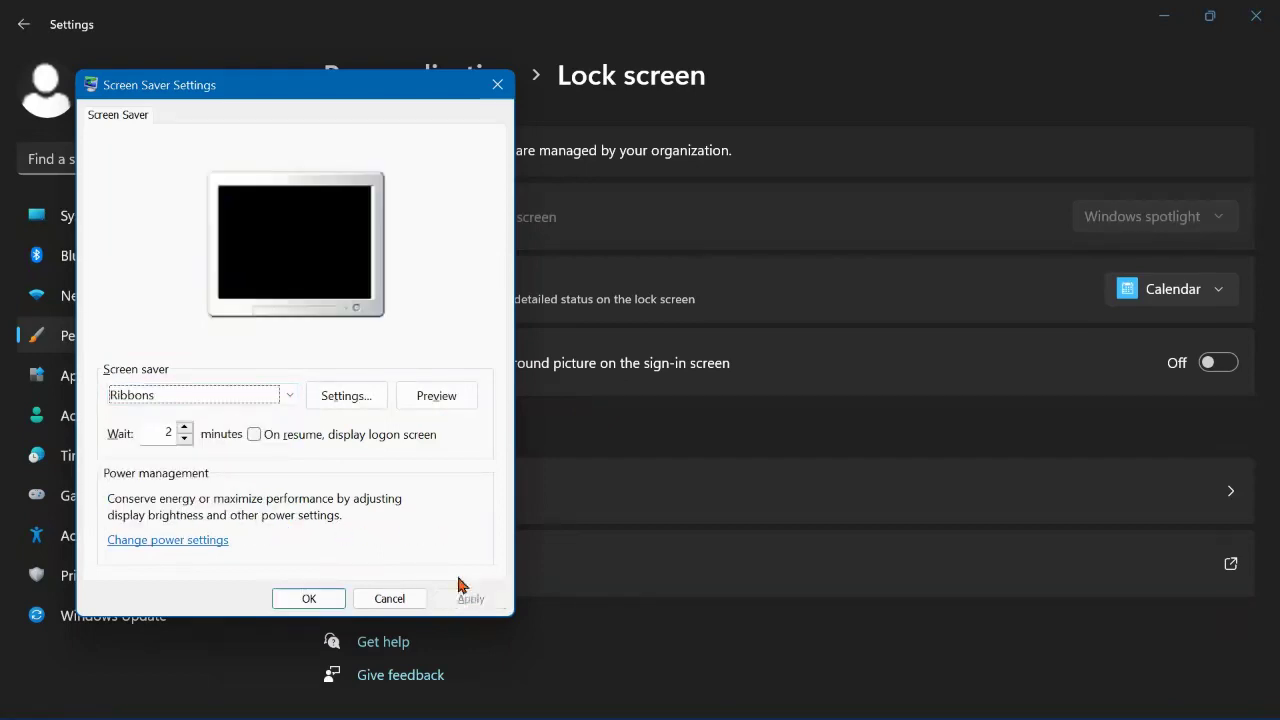
{"action": "left_click", "coordinate": [428, 396]}
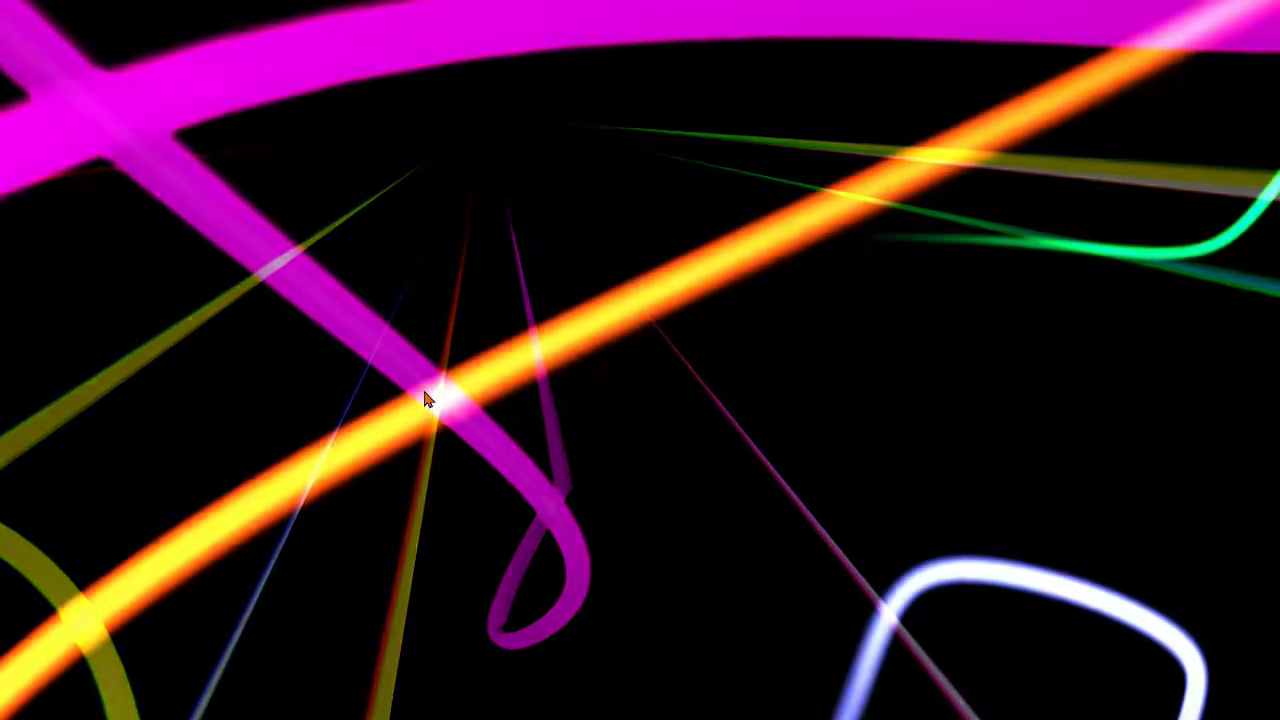
{"action": "left_click", "coordinate": [430, 398]}
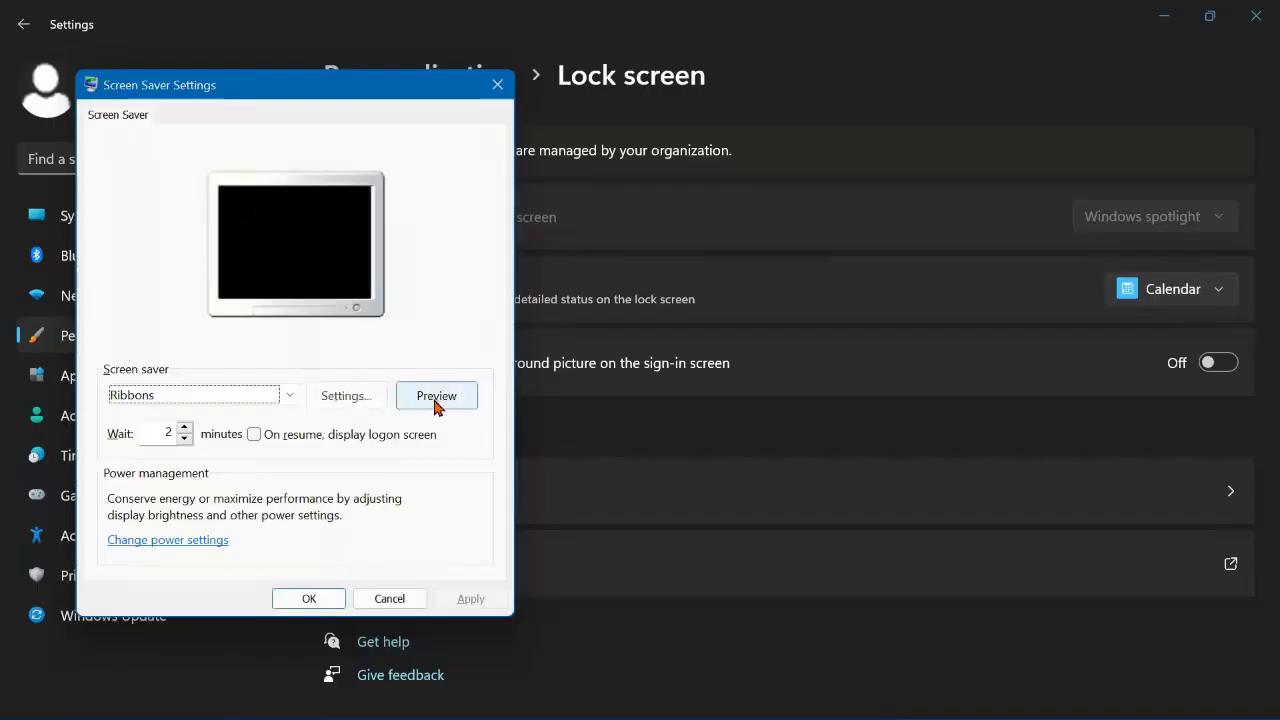
{"action": "left_click", "coordinate": [257, 402]}
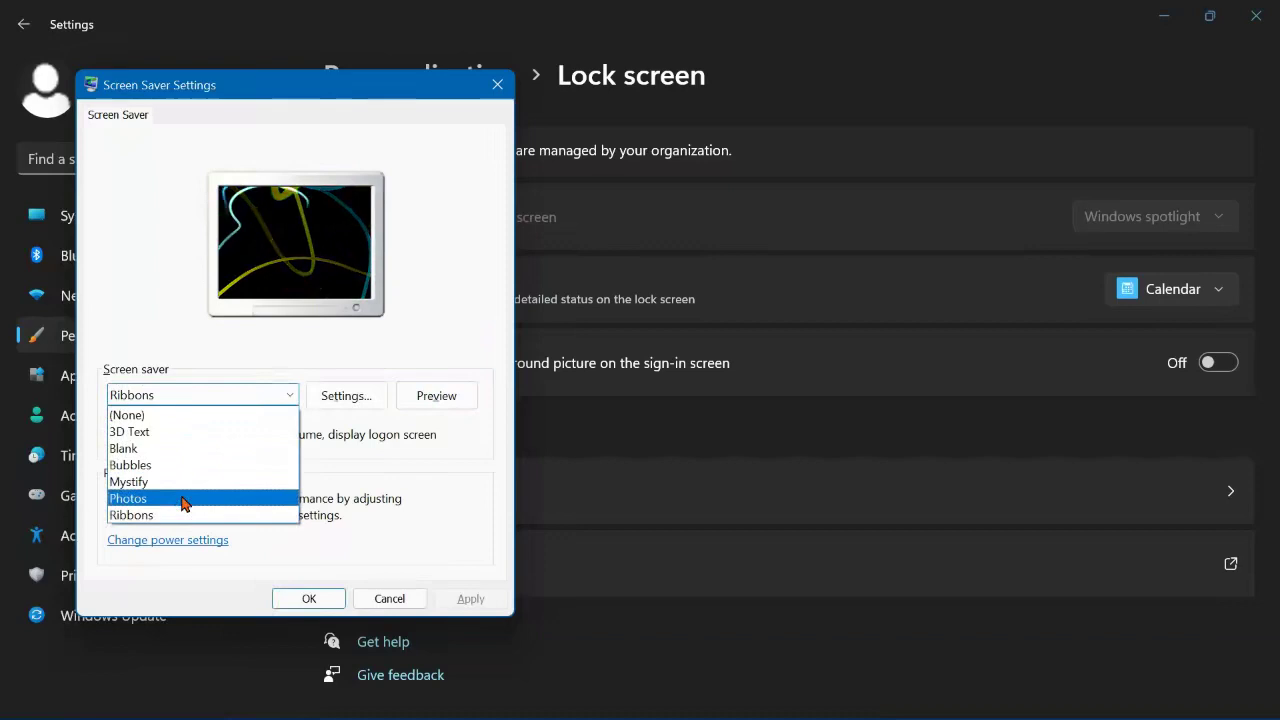
Step: Apply Photos as the screen saver, then lower the wait from 2 to 1 minute and apply
{"action": "left_click", "coordinate": [183, 499]}
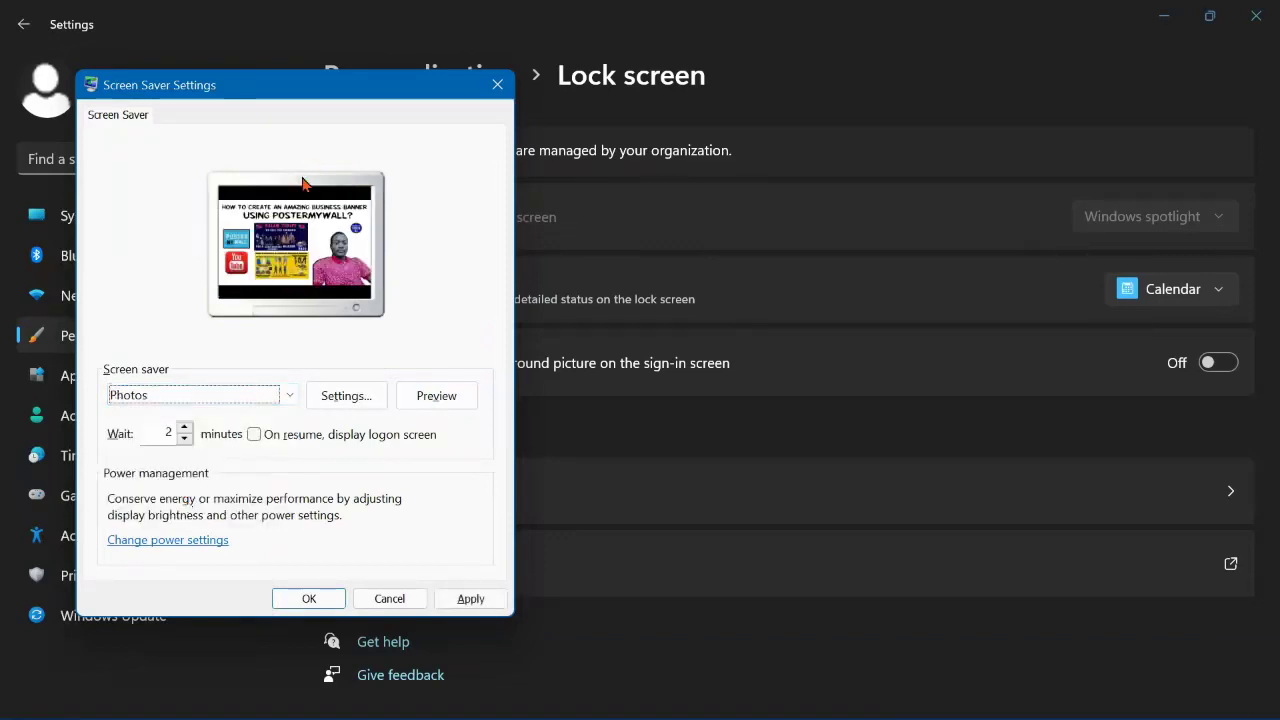
{"action": "left_click", "coordinate": [436, 395]}
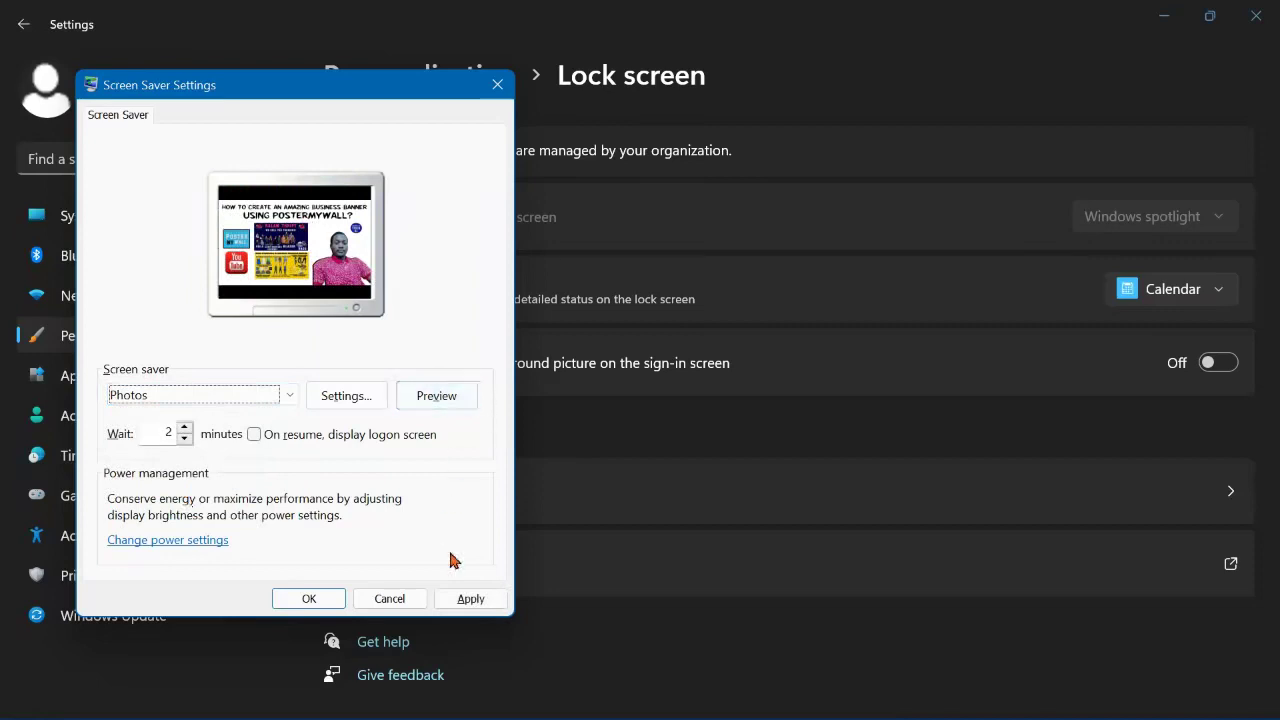
{"action": "left_click", "coordinate": [470, 603]}
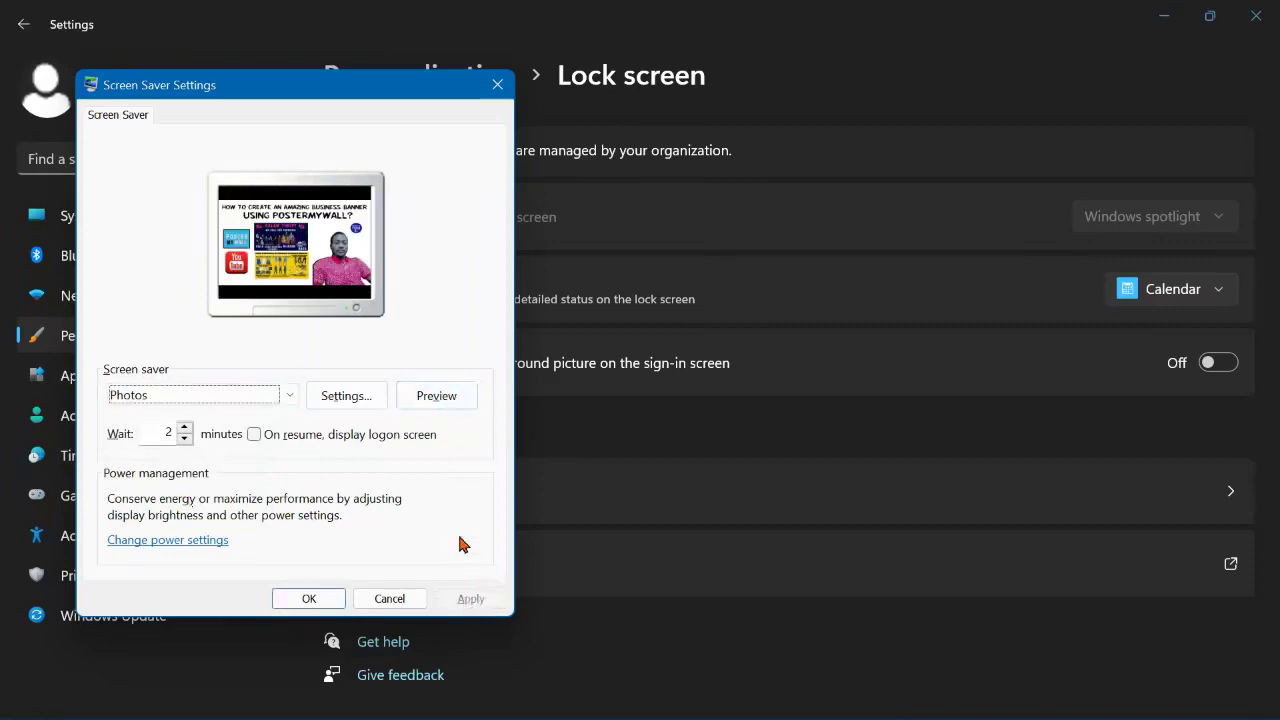
{"action": "left_click", "coordinate": [184, 439]}
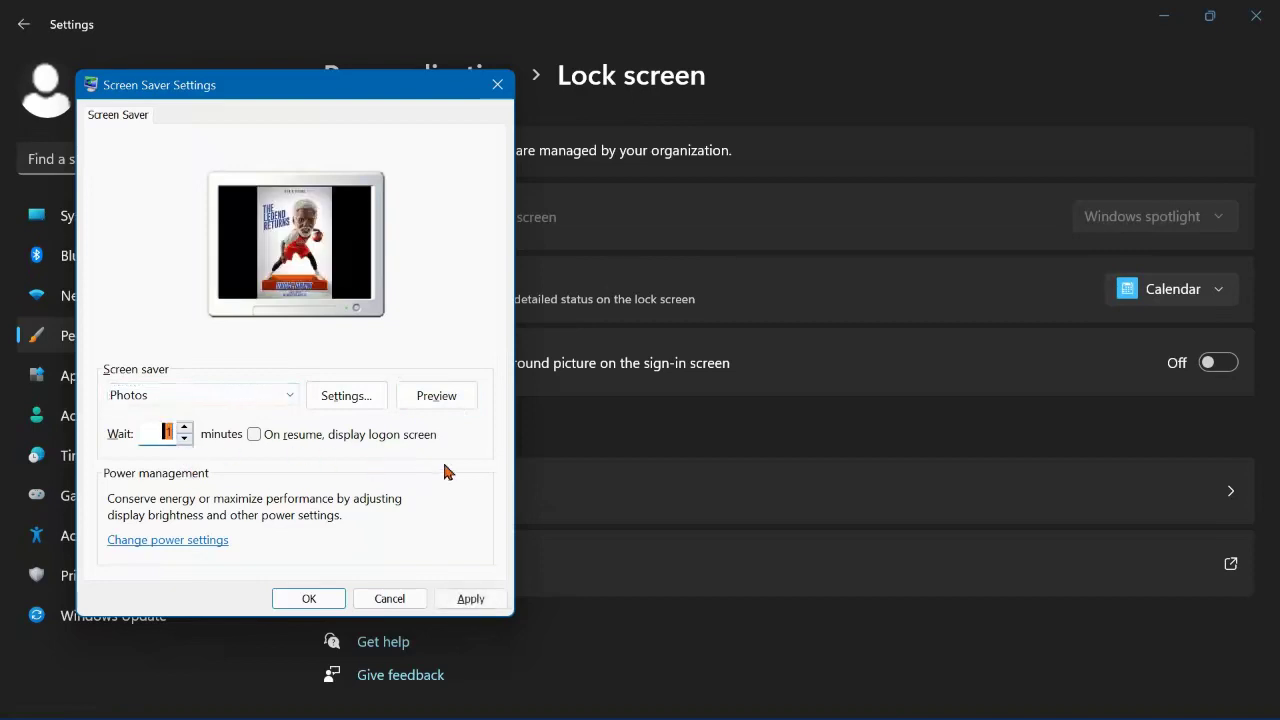
{"action": "left_click", "coordinate": [472, 596]}
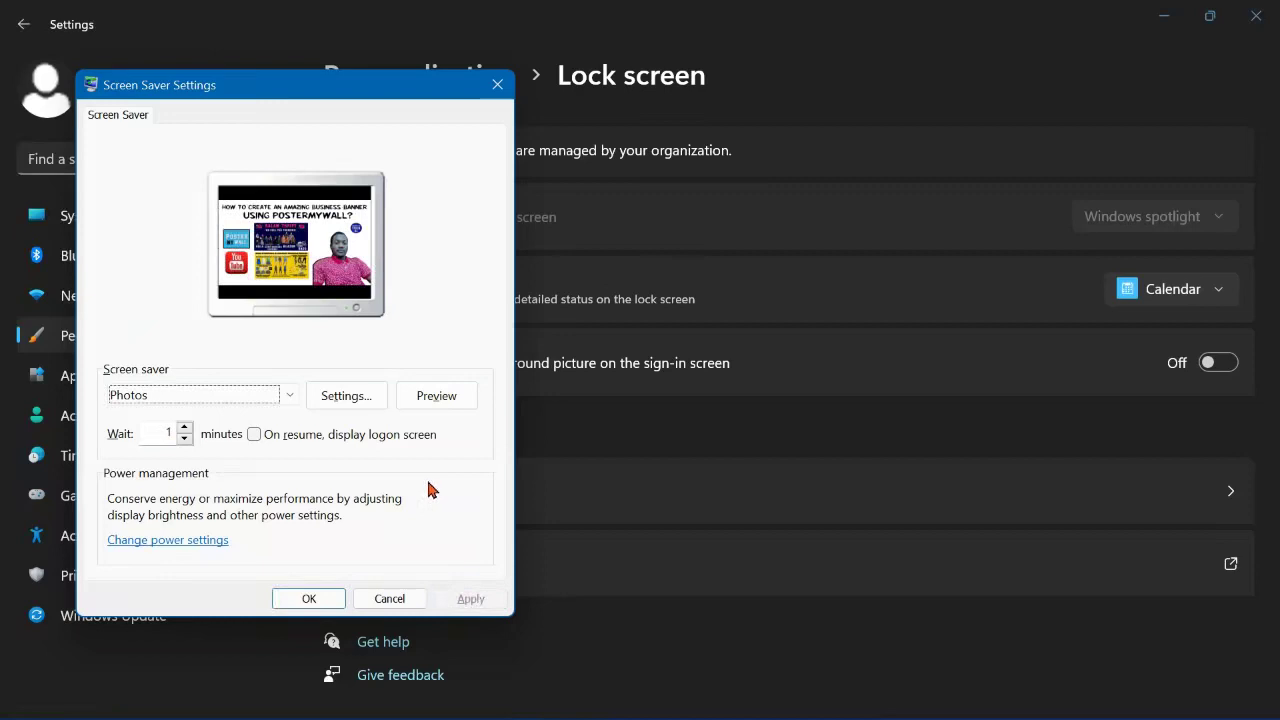
{"action": "left_click", "coordinate": [434, 396]}
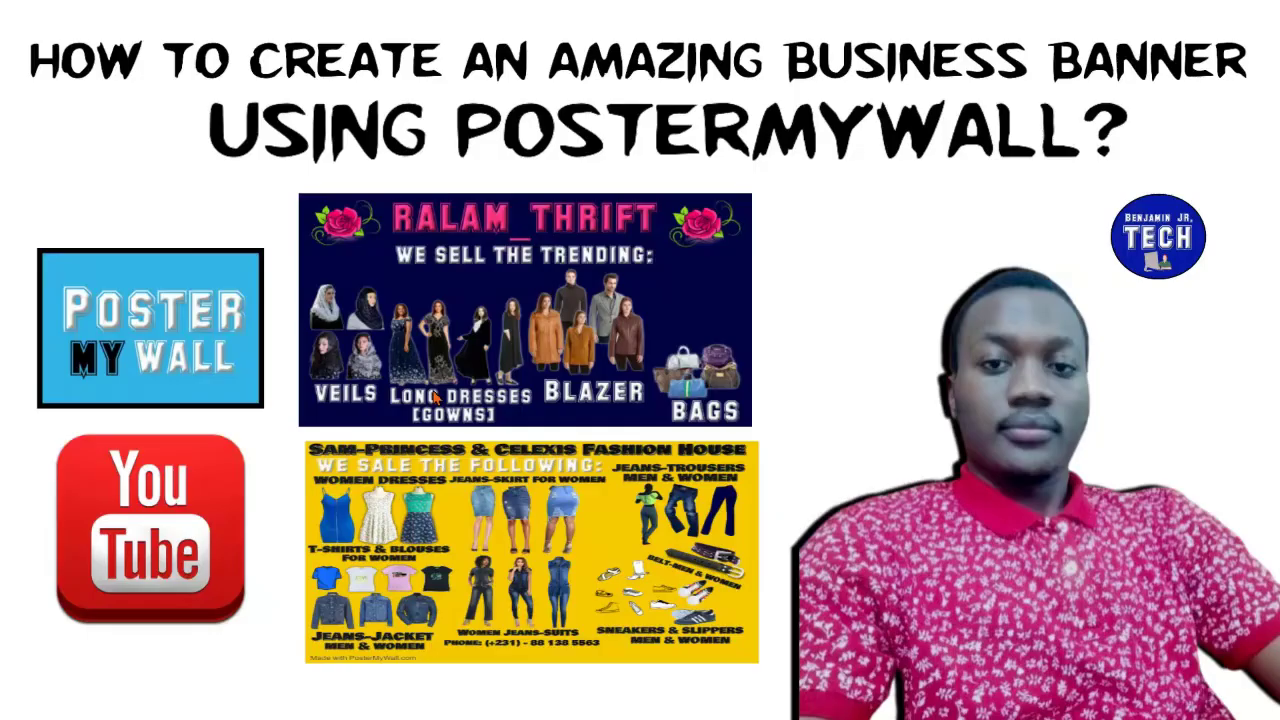
{"action": "mouse_move", "coordinate": [486, 366]}
{"action": "left_click", "coordinate": [431, 400]}
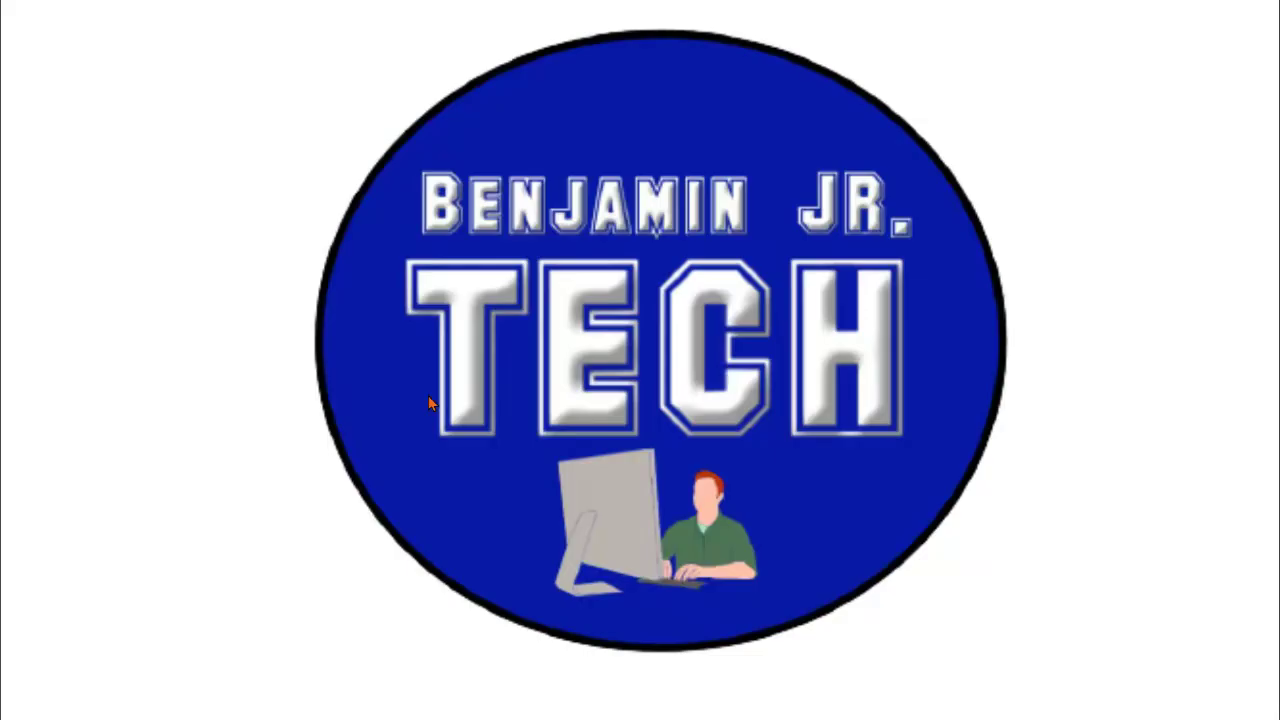
{"action": "left_click", "coordinate": [430, 403]}
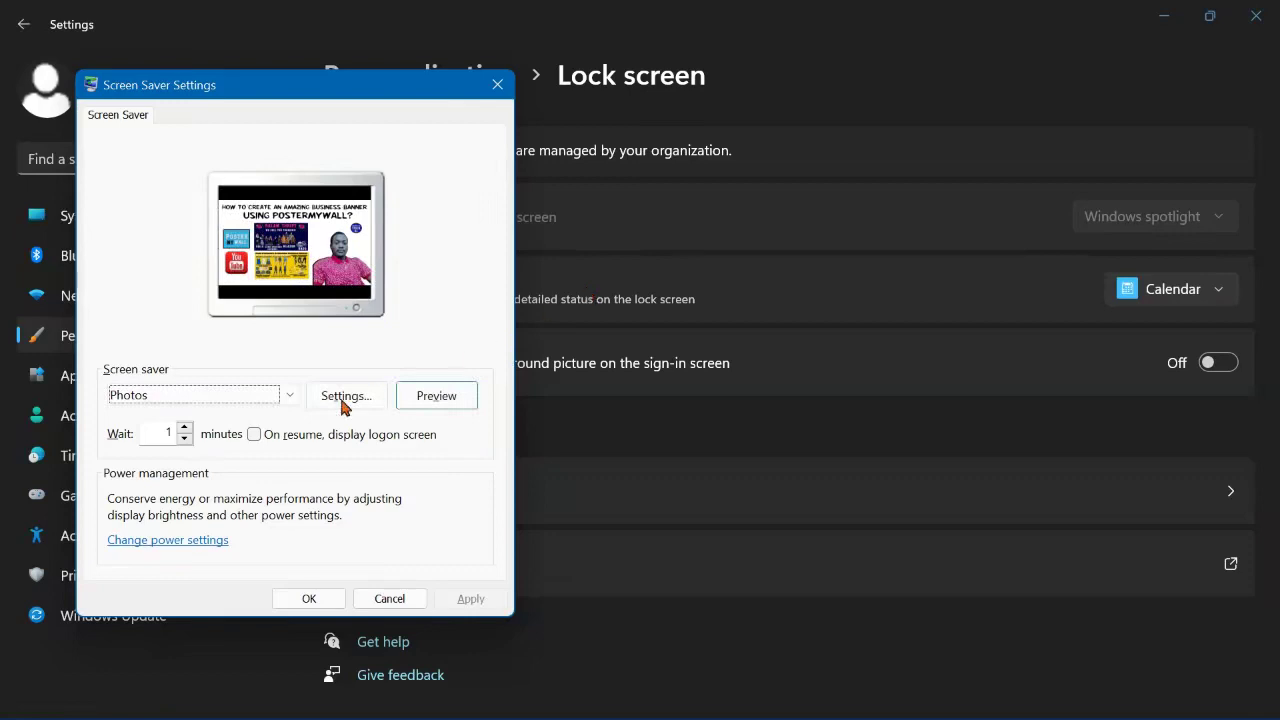
Step: Keep Photos selected as the screen saver and open its Settings options
{"action": "left_click", "coordinate": [288, 399]}
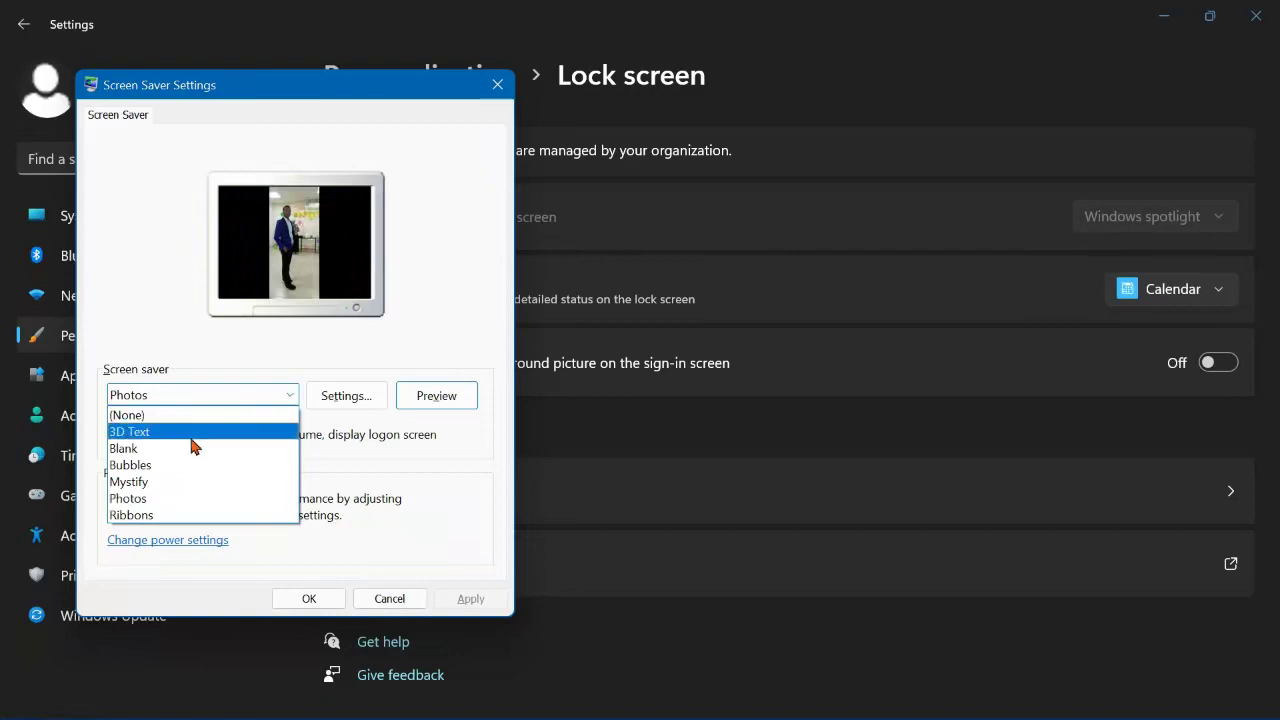
{"action": "left_click", "coordinate": [197, 498]}
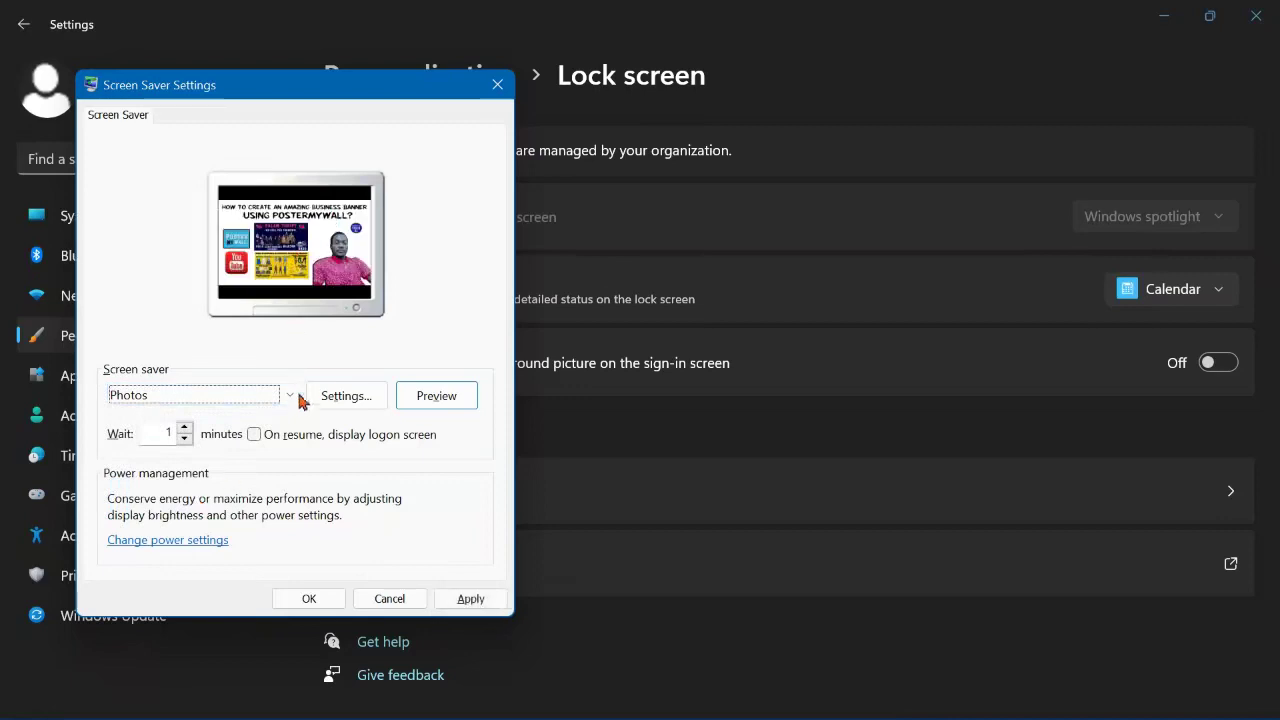
{"action": "left_click", "coordinate": [364, 403]}
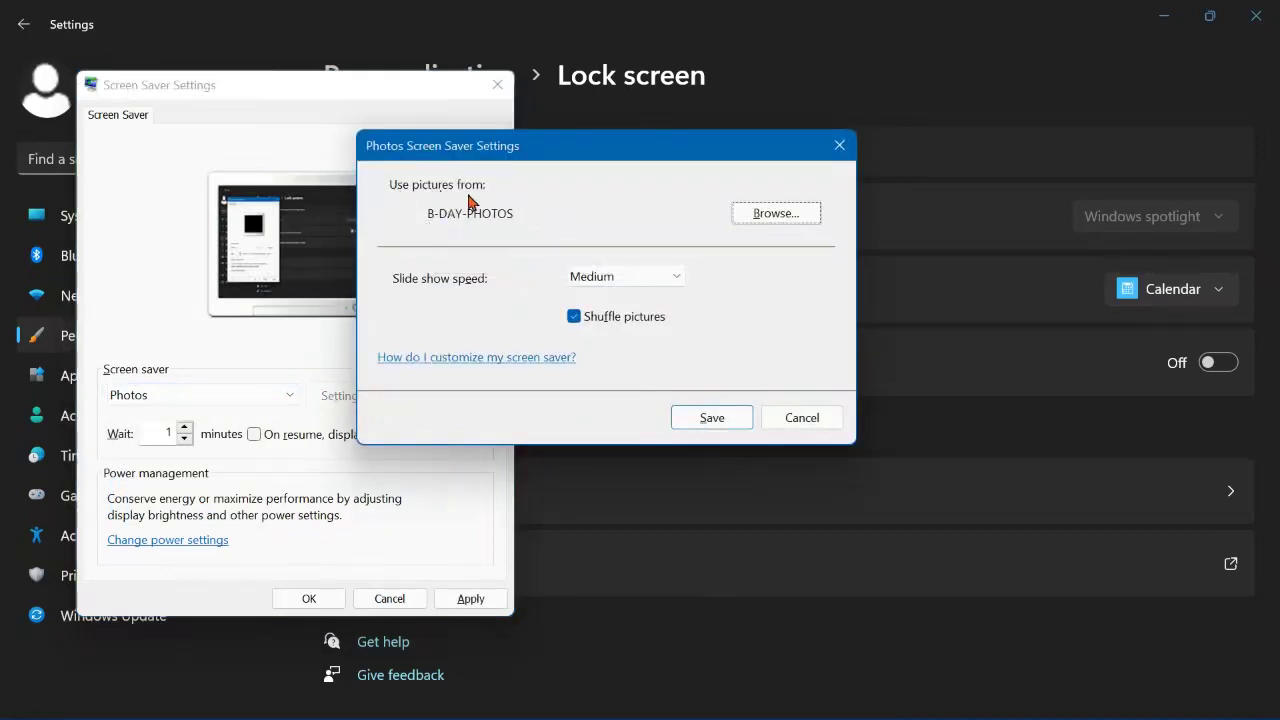
Step: Keep B-DAY-PHOTOS as the picture folder, leave speed at Medium, and save
{"action": "left_click", "coordinate": [776, 214]}
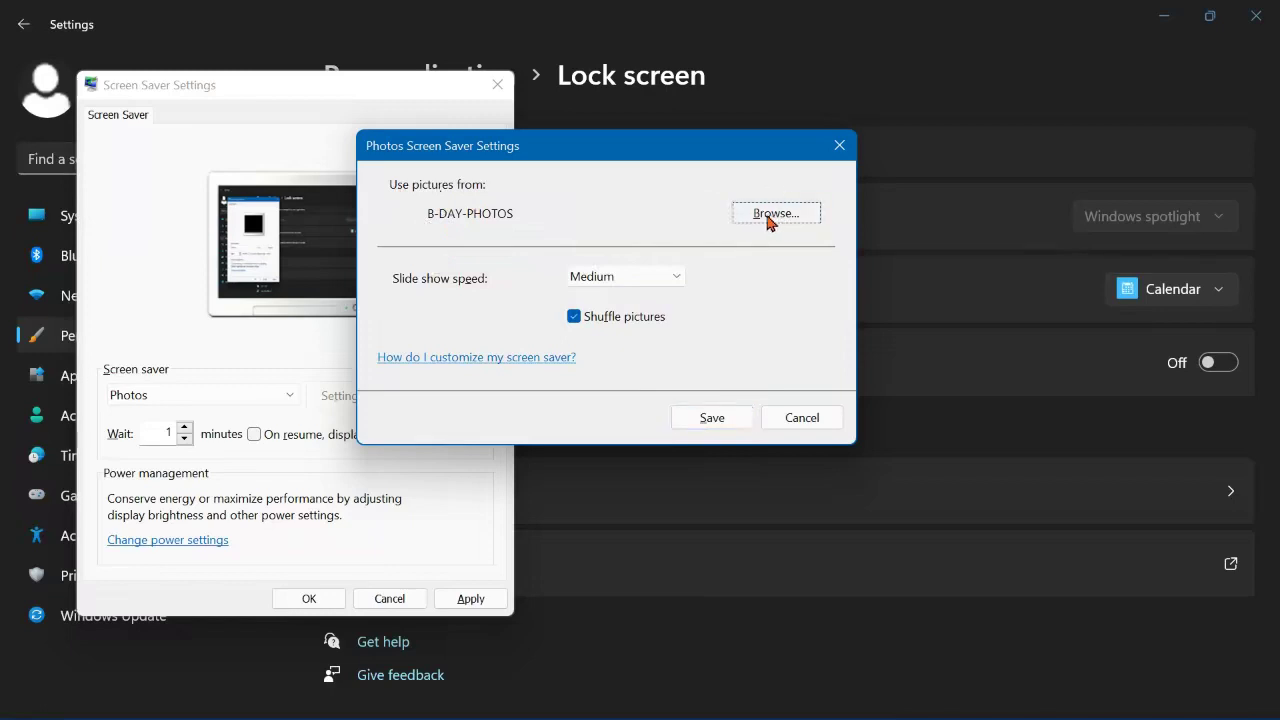
{"action": "left_click", "coordinate": [770, 214]}
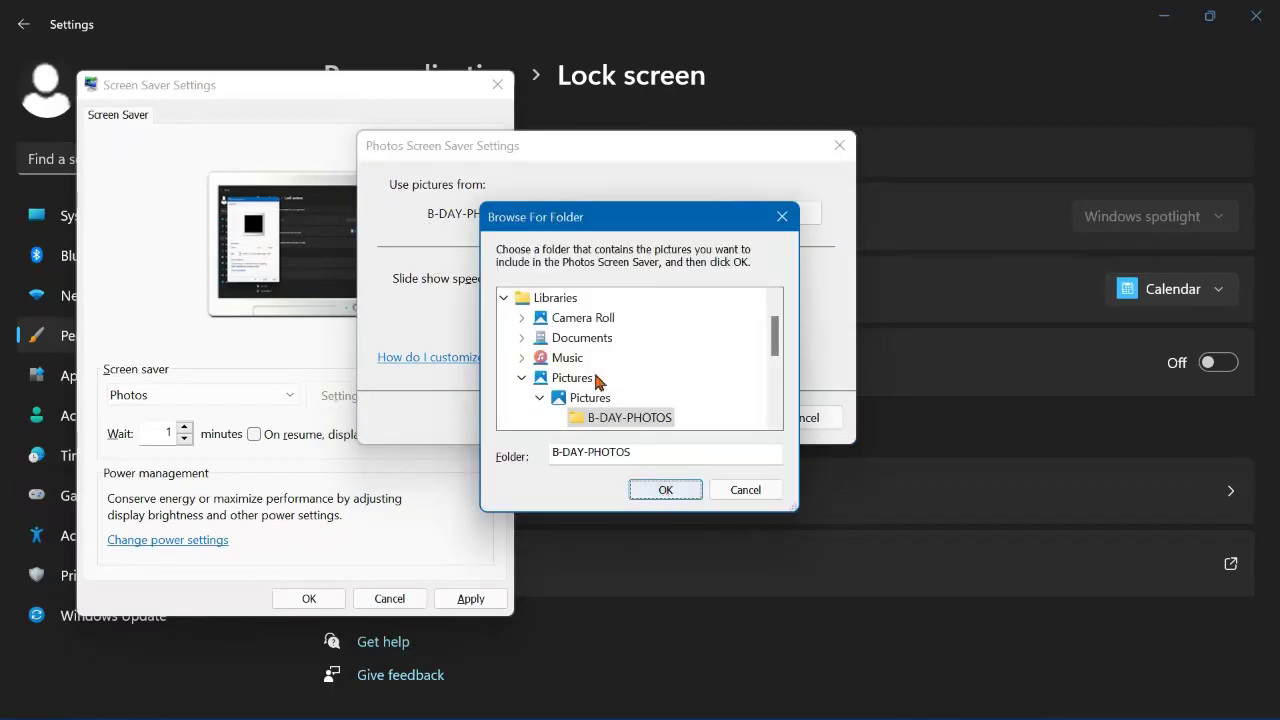
{"action": "scroll", "coordinate": [565, 335], "scroll_direction": "up", "scroll_amount": 1}
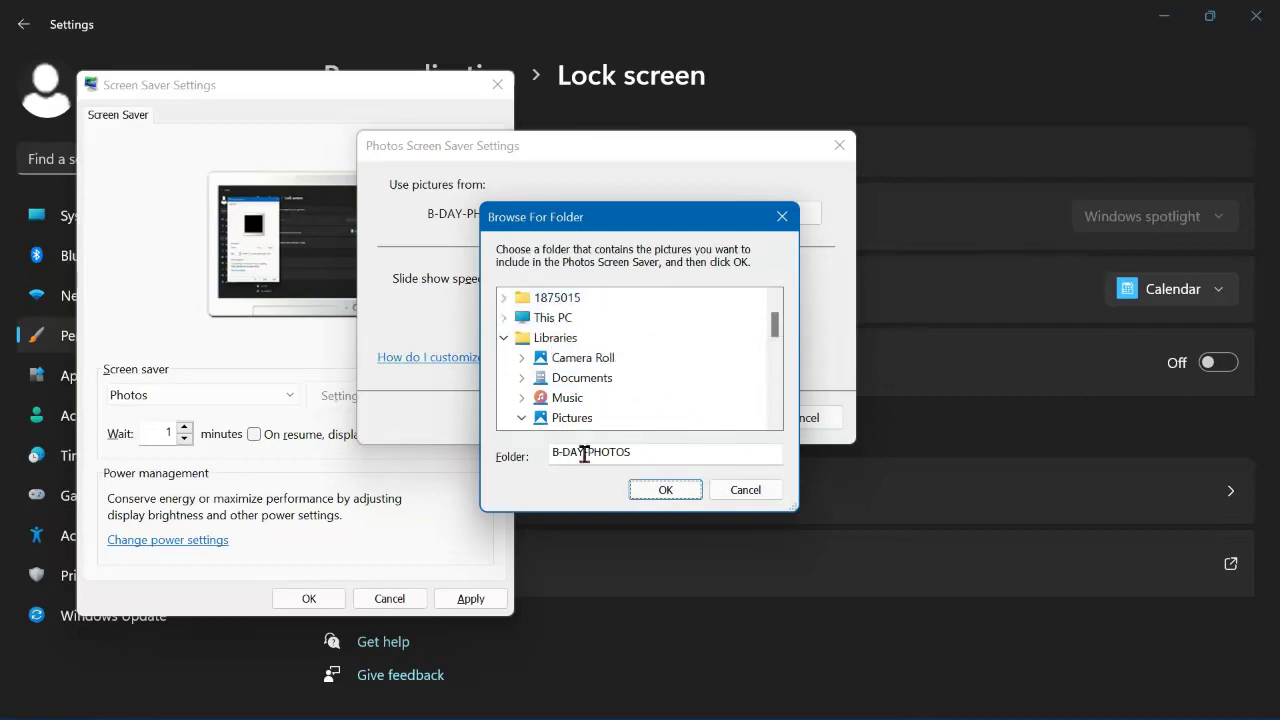
{"action": "left_click", "coordinate": [684, 492]}
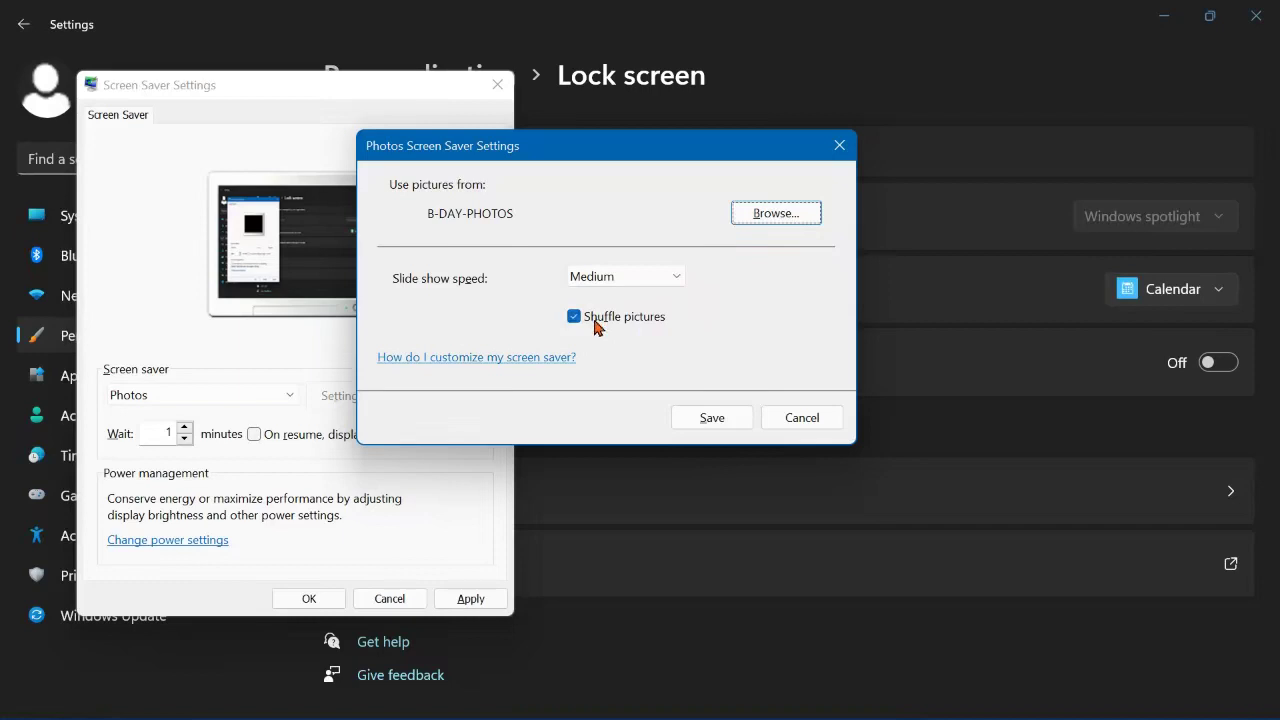
{"action": "left_click", "coordinate": [613, 283]}
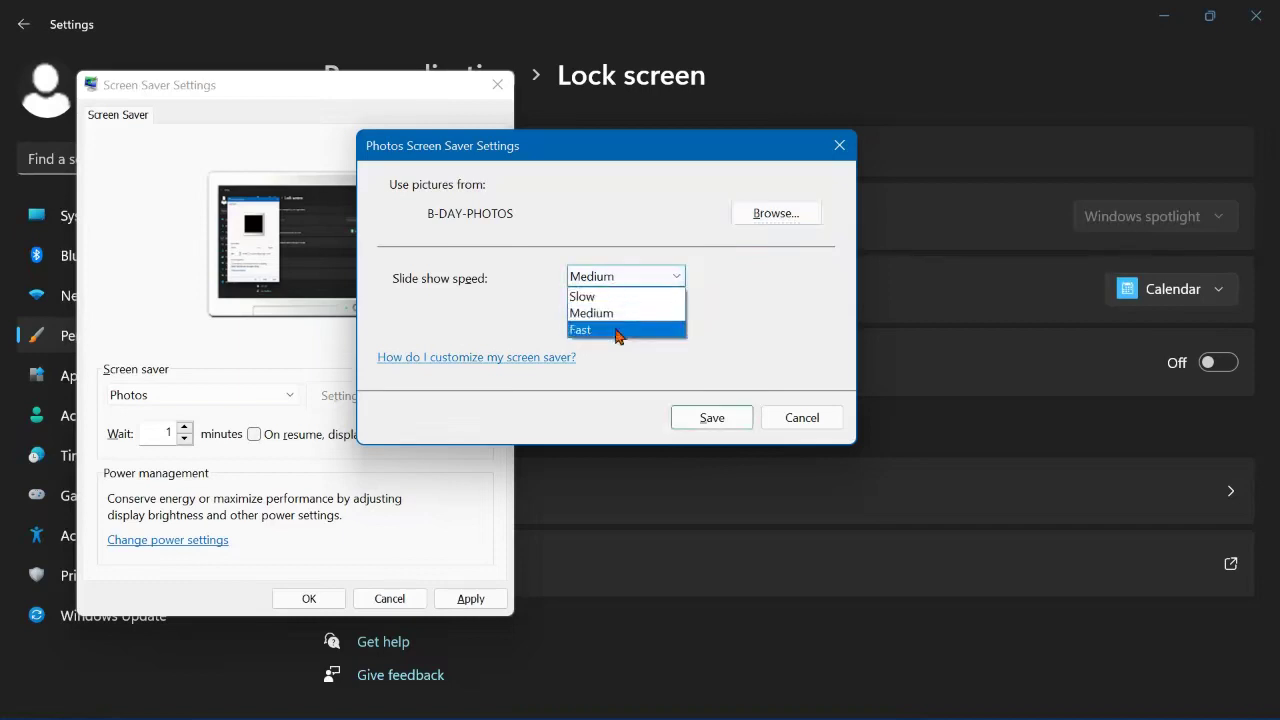
{"action": "left_click", "coordinate": [594, 313]}
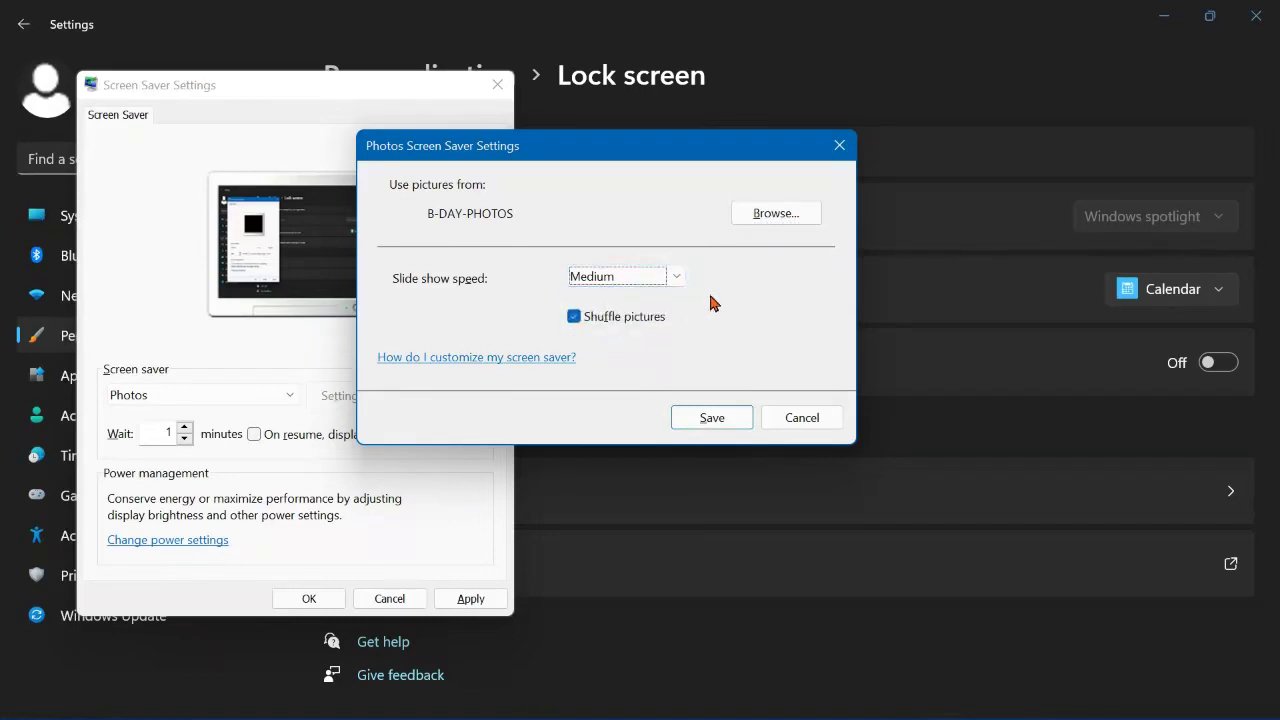
{"action": "left_click", "coordinate": [713, 420]}
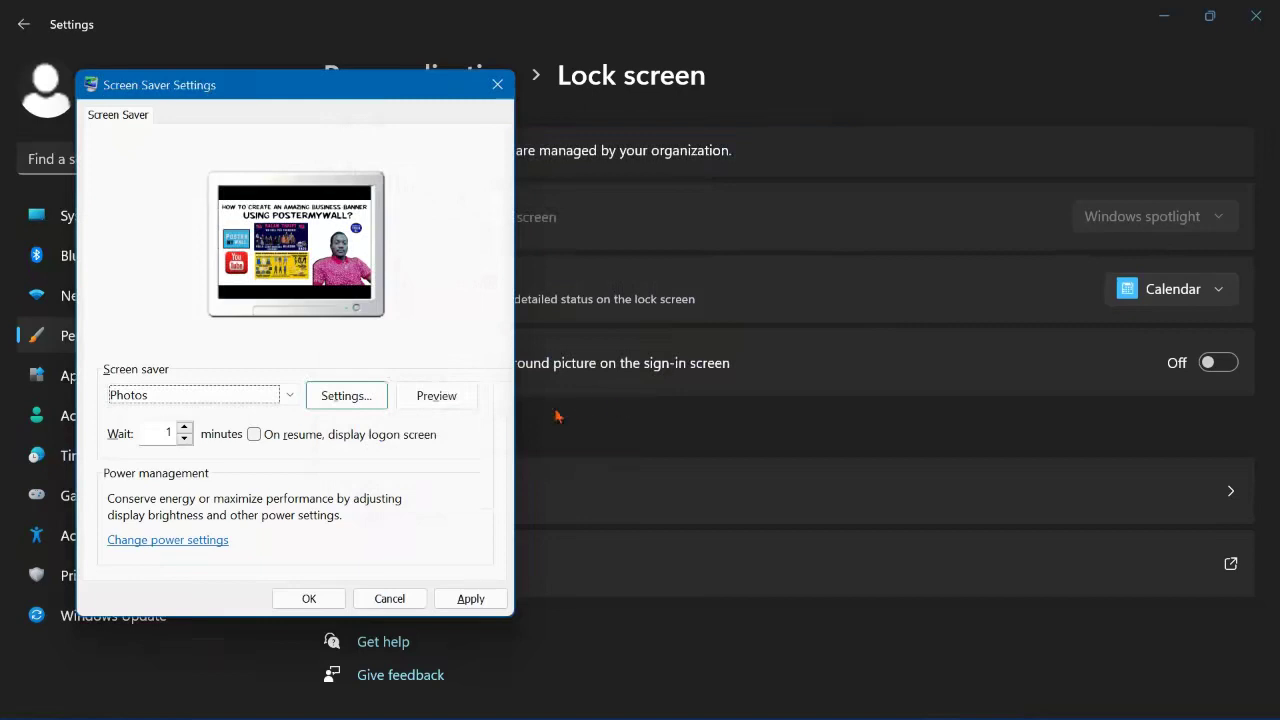
Step: Choose 3D Text as the screen saver and open its Settings dialog
{"action": "left_click", "coordinate": [284, 402]}
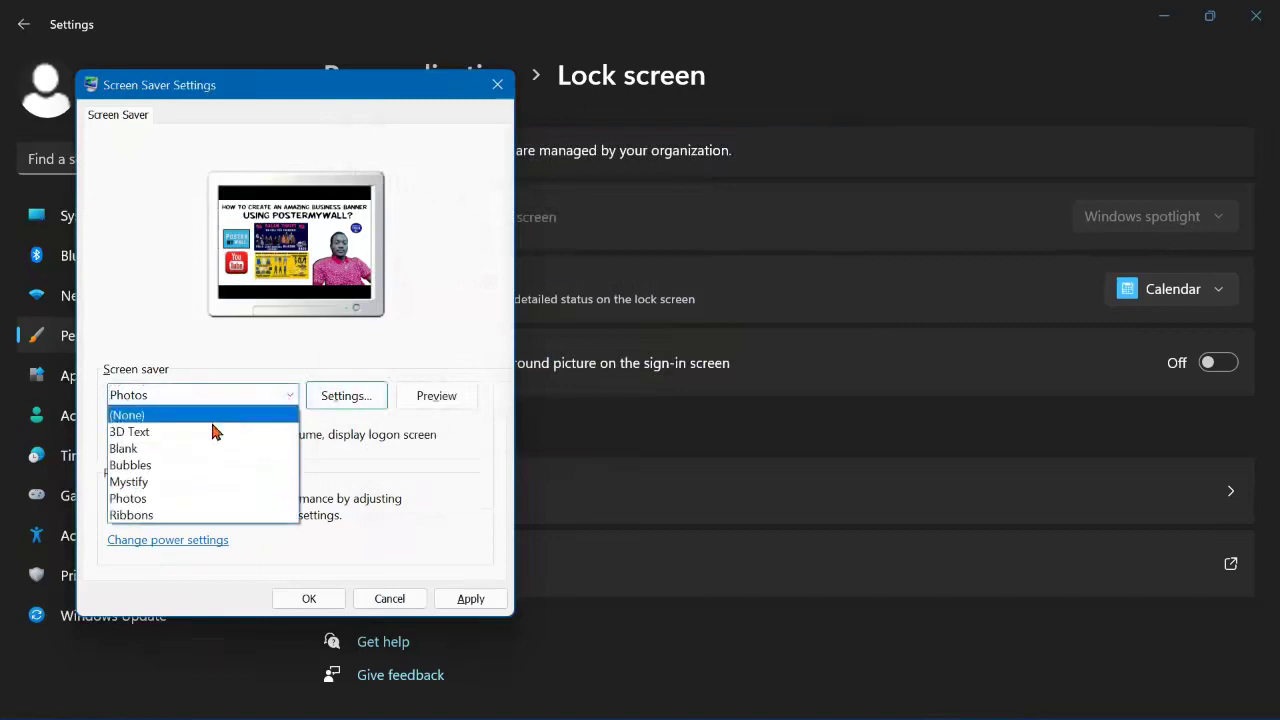
{"action": "left_click", "coordinate": [177, 432]}
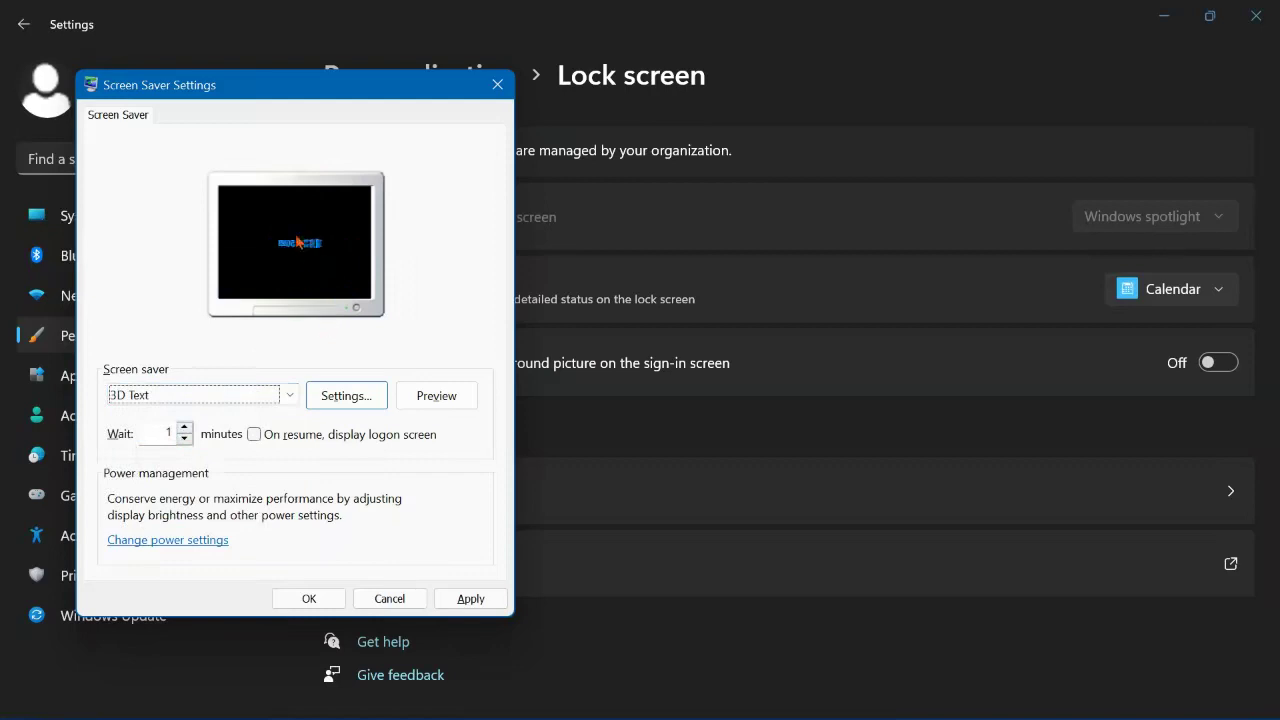
{"action": "left_click", "coordinate": [345, 400]}
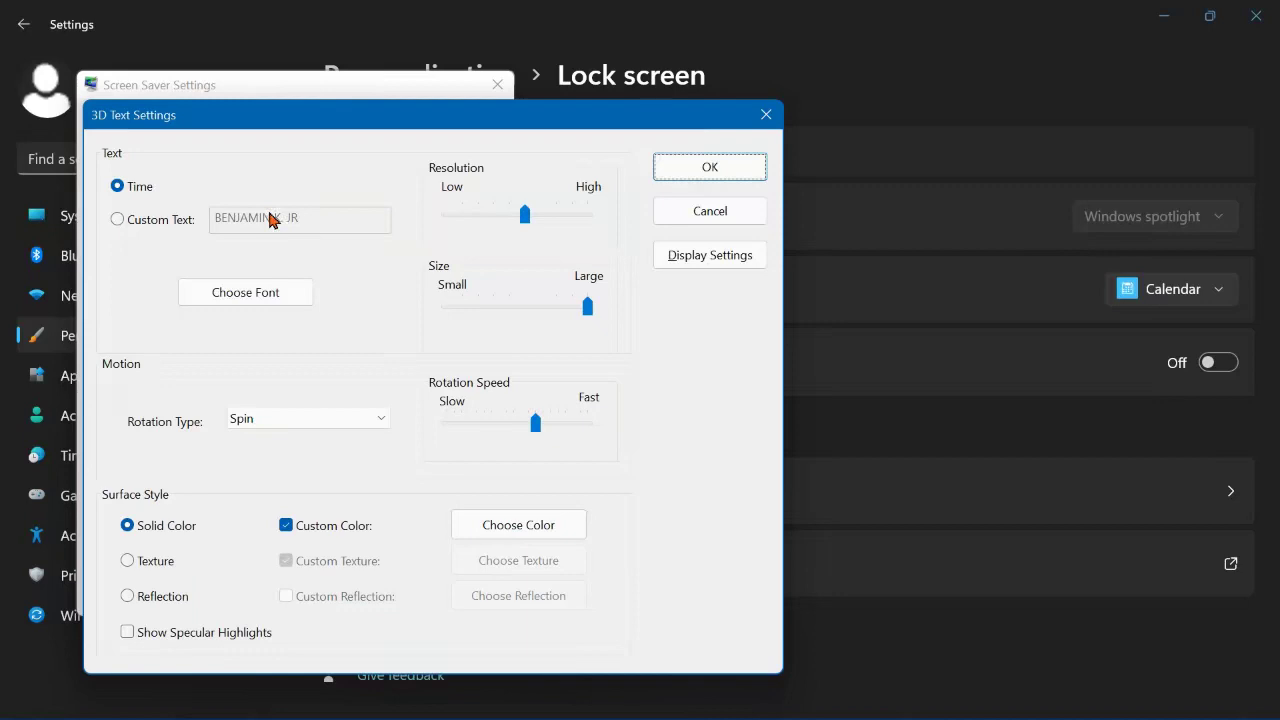
Step: Change the 3D text font to Clarendon Blk BT with the Black Oblique style
{"action": "left_click", "coordinate": [229, 295]}
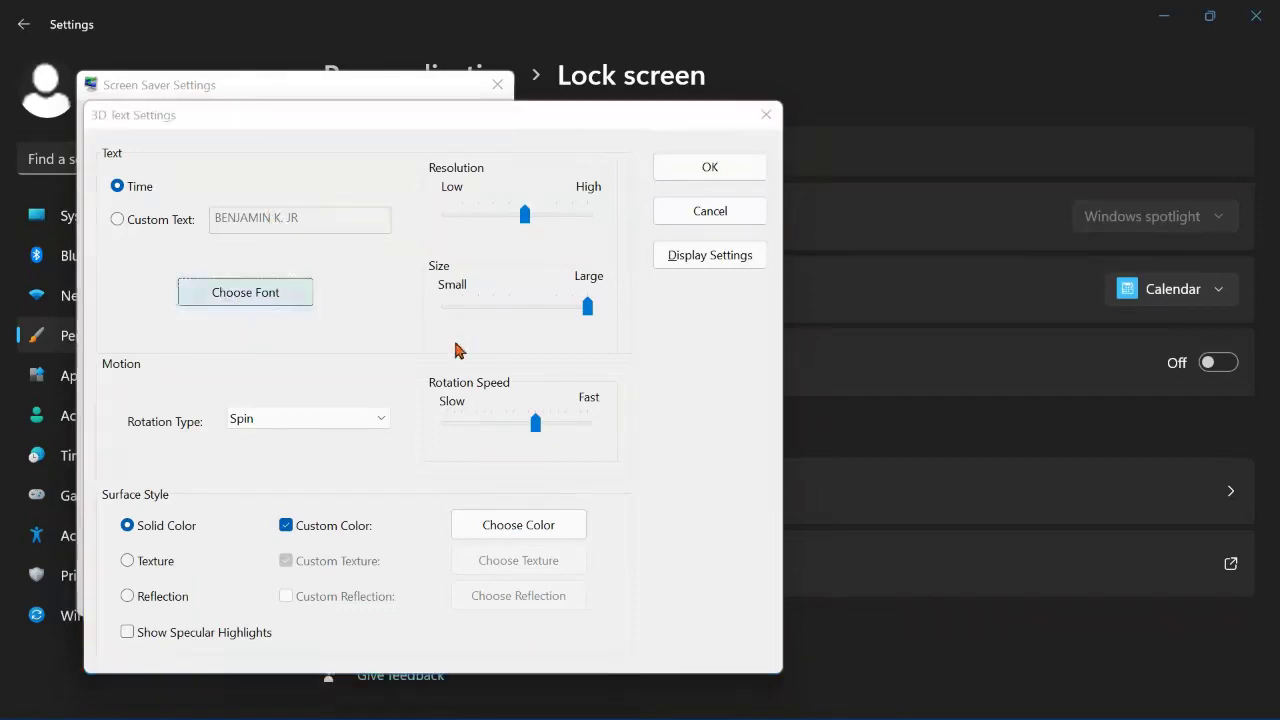
{"action": "scroll", "coordinate": [193, 377], "scroll_direction": "down", "scroll_amount": 2}
{"action": "scroll", "coordinate": [193, 377], "scroll_direction": "down", "scroll_amount": 1}
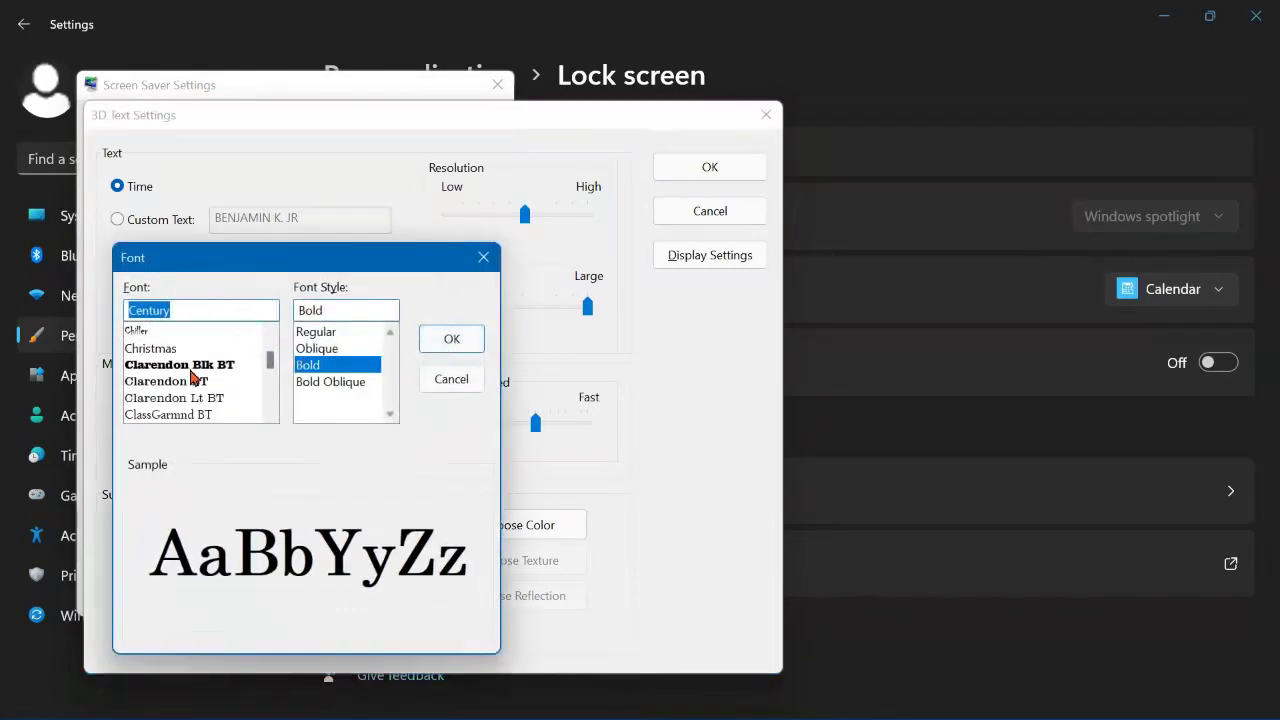
{"action": "left_click", "coordinate": [190, 366]}
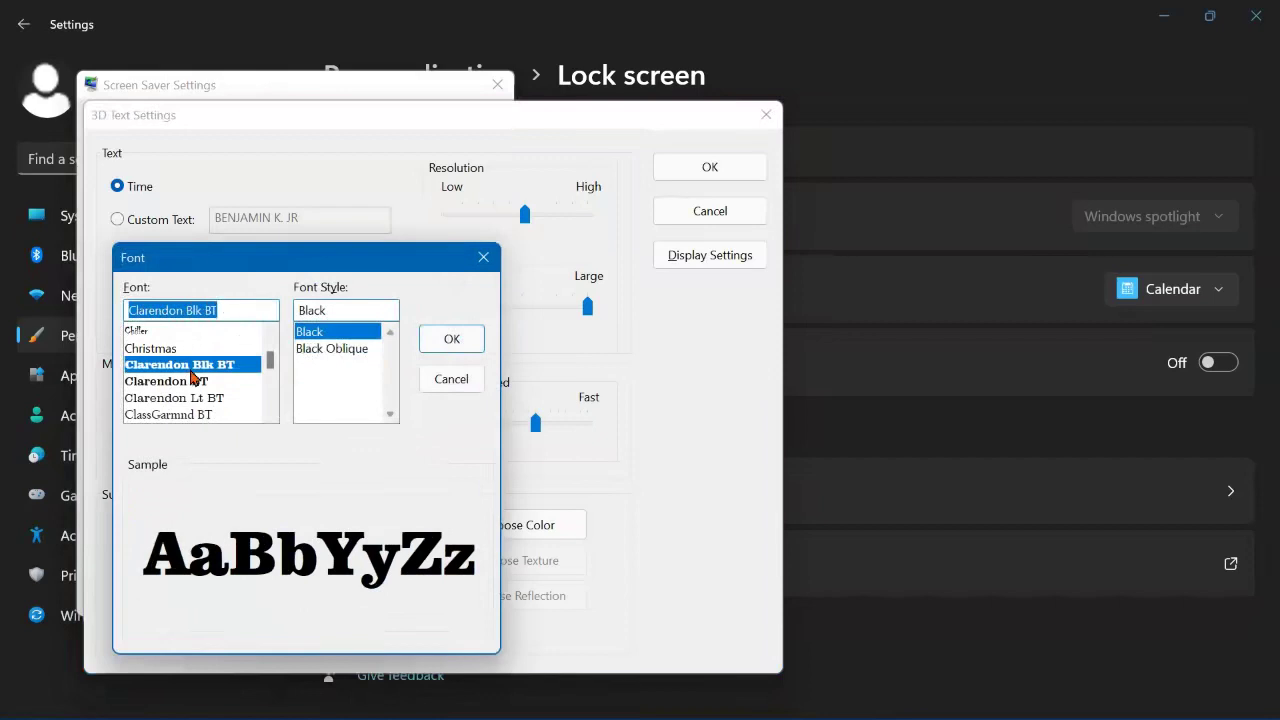
{"action": "left_click", "coordinate": [329, 350]}
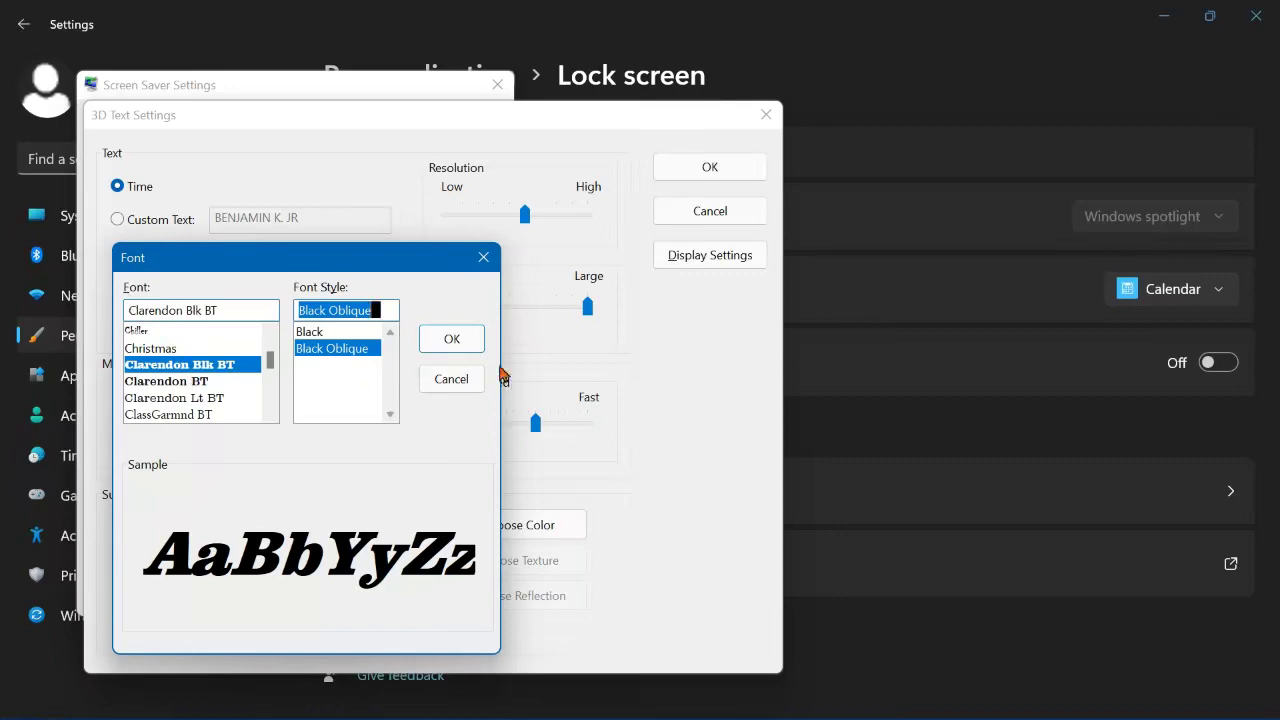
{"action": "left_click", "coordinate": [443, 345]}
{"action": "left_click", "coordinate": [320, 418]}
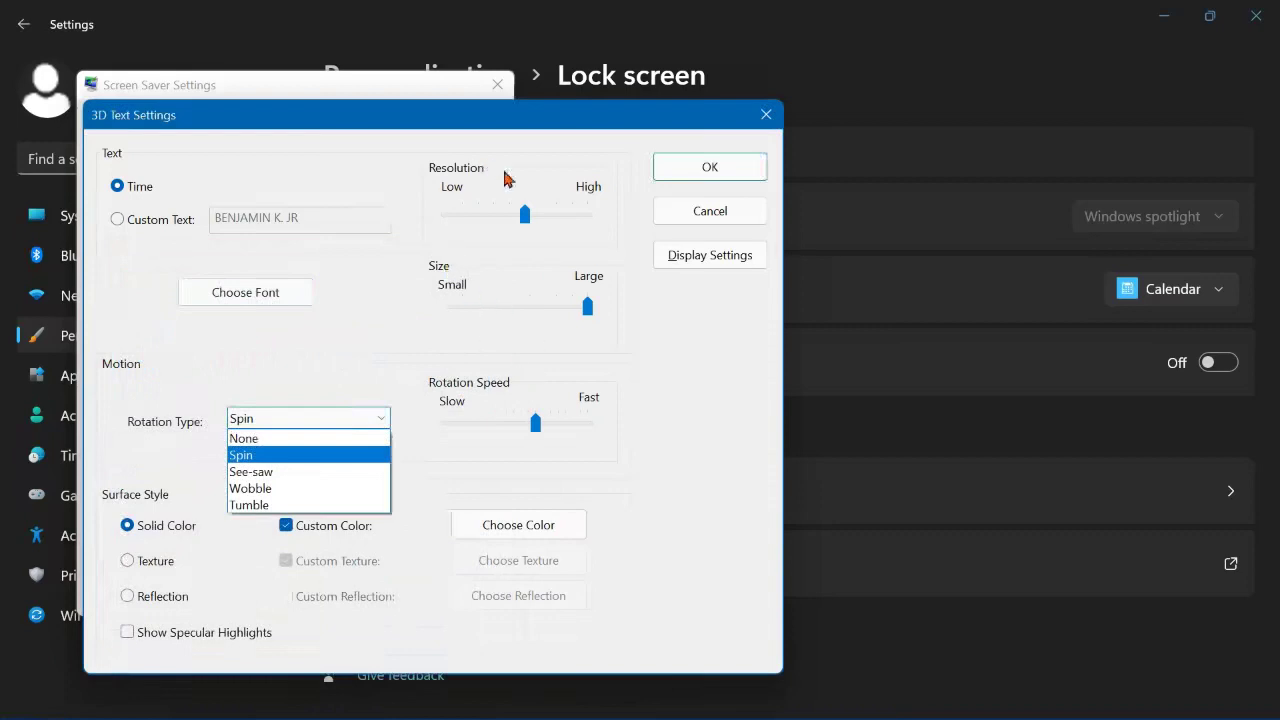
Step: Set See-saw rotation with a solid dark magenta text colour
{"action": "left_click", "coordinate": [287, 472]}
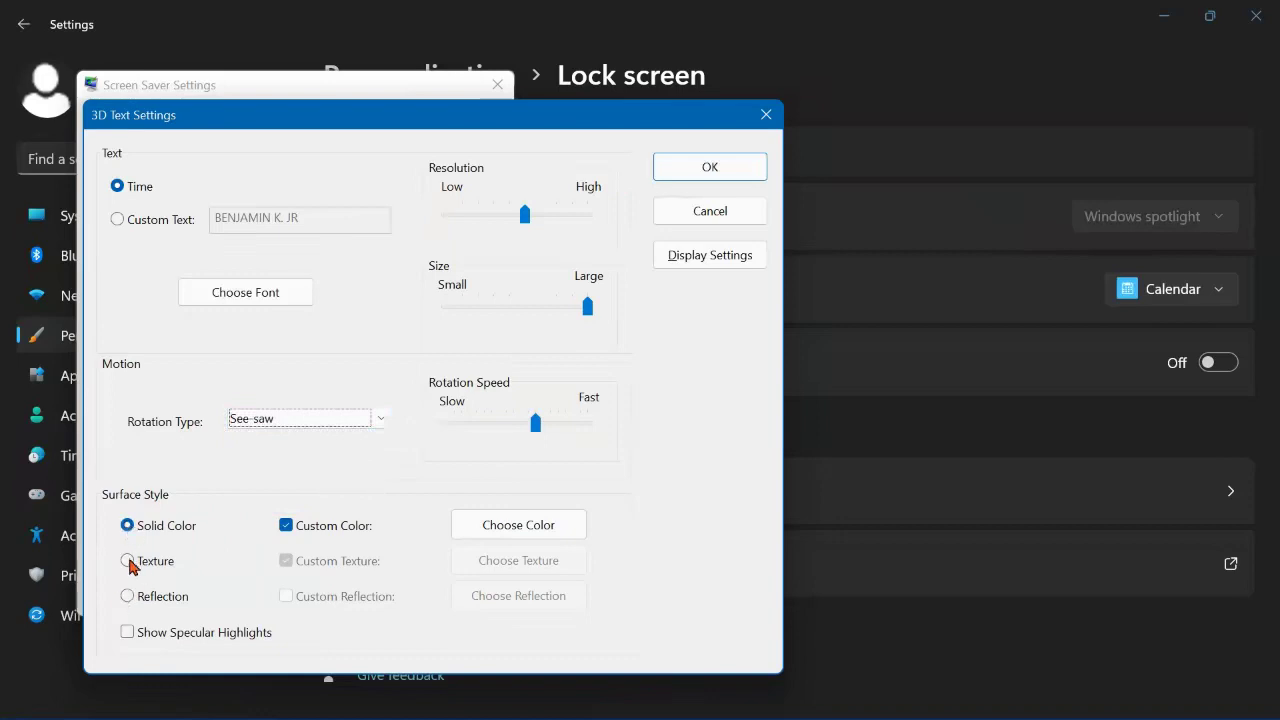
{"action": "left_click", "coordinate": [128, 561]}
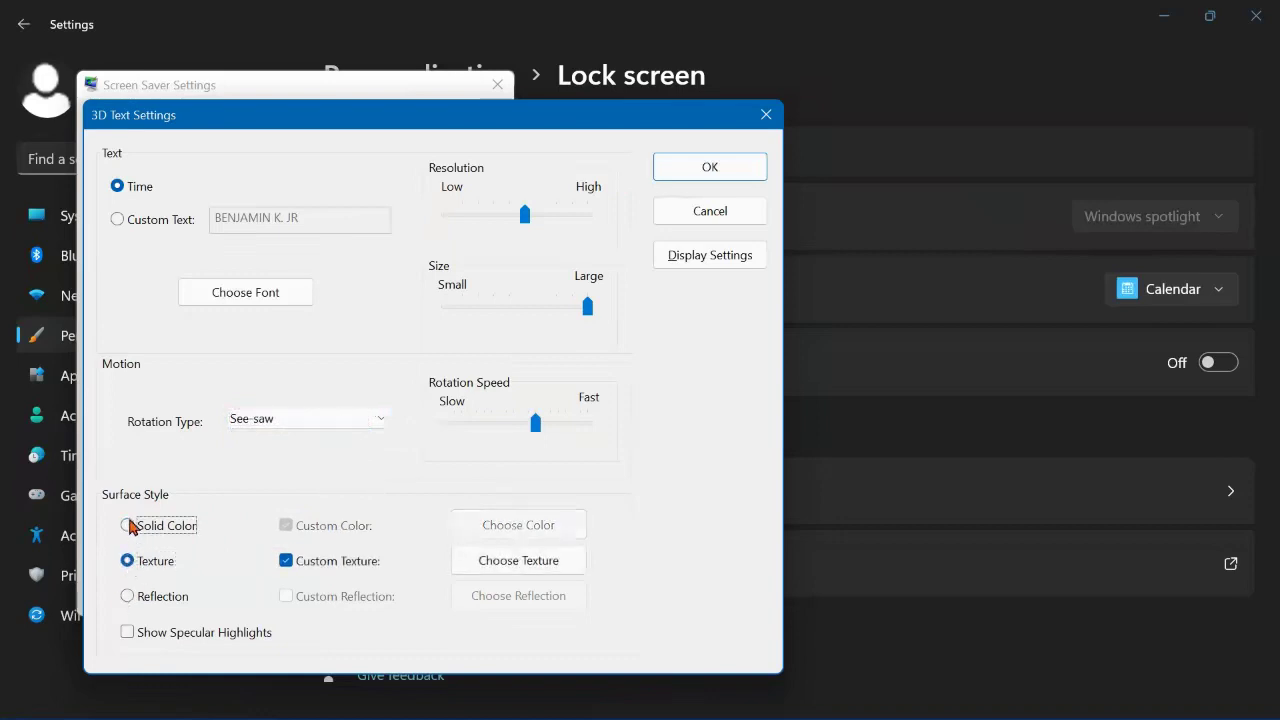
{"action": "left_click", "coordinate": [128, 525]}
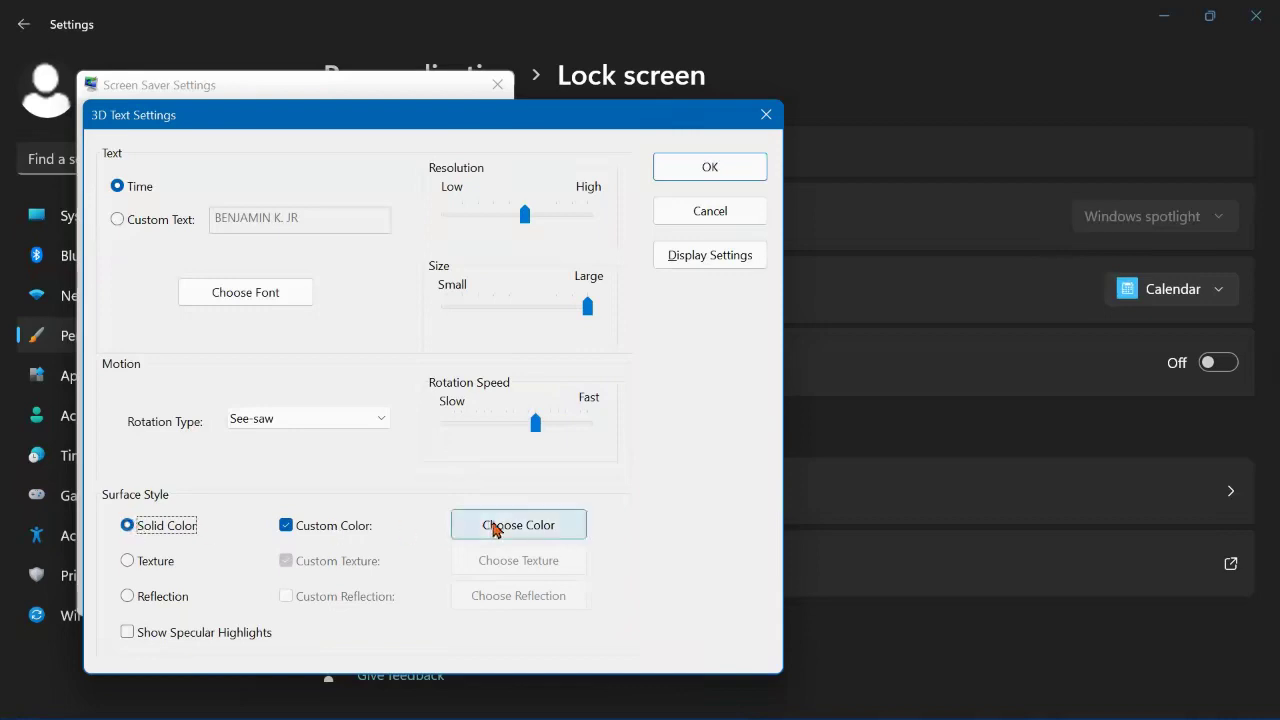
{"action": "left_click", "coordinate": [505, 525]}
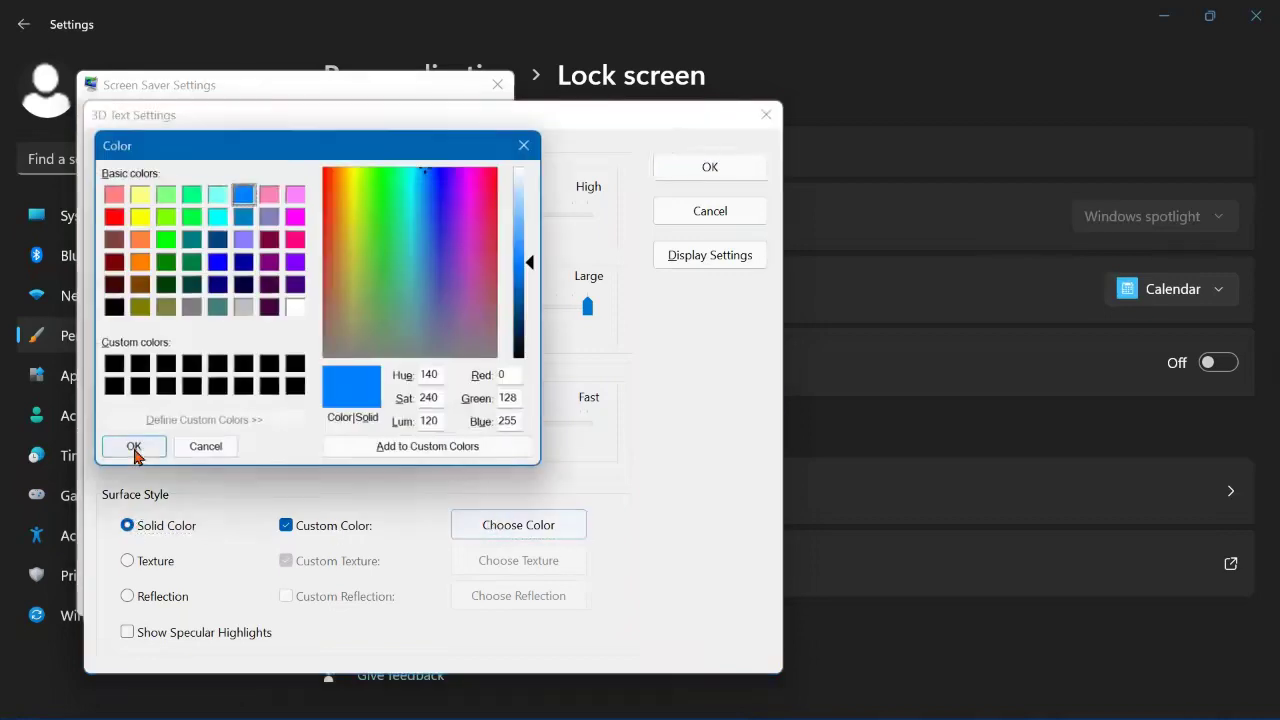
{"action": "left_click", "coordinate": [270, 239]}
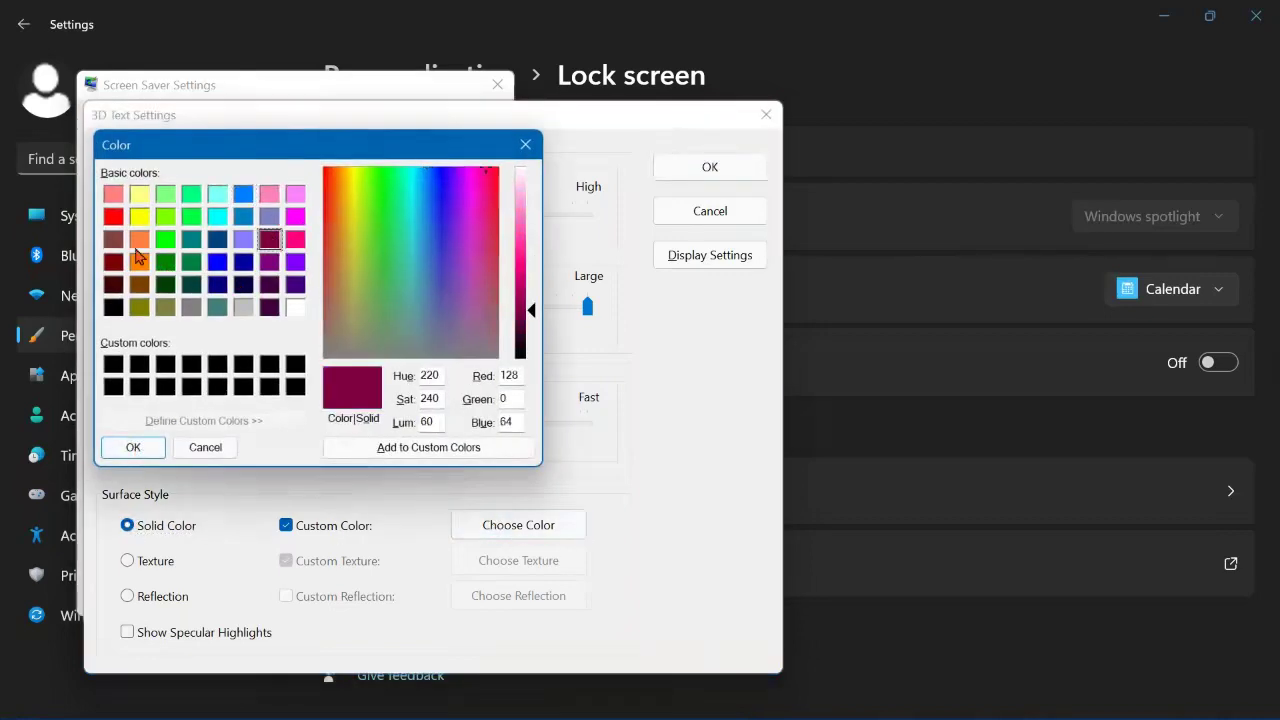
{"action": "left_click", "coordinate": [131, 451]}
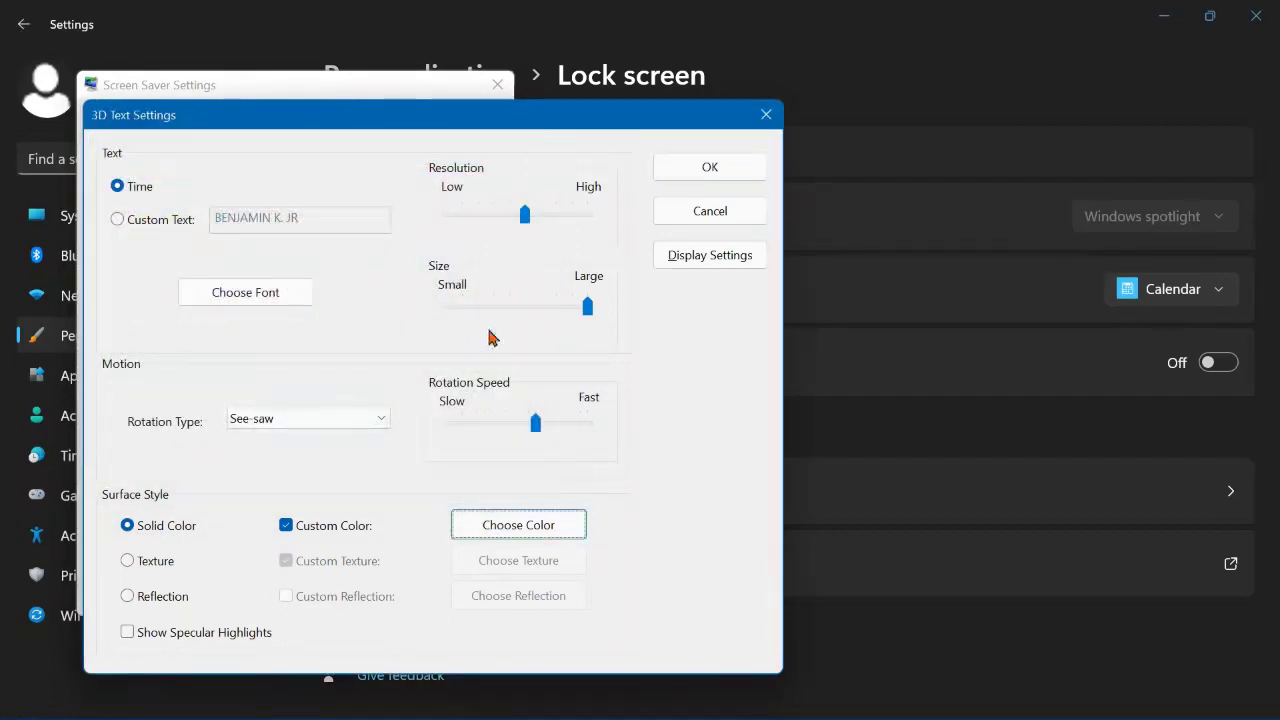
Step: Slow the rotation speed, lower the resolution, and save the 3D Text options
{"action": "left_click_drag", "start_coordinate": [534, 425], "coordinate": [468, 440]}
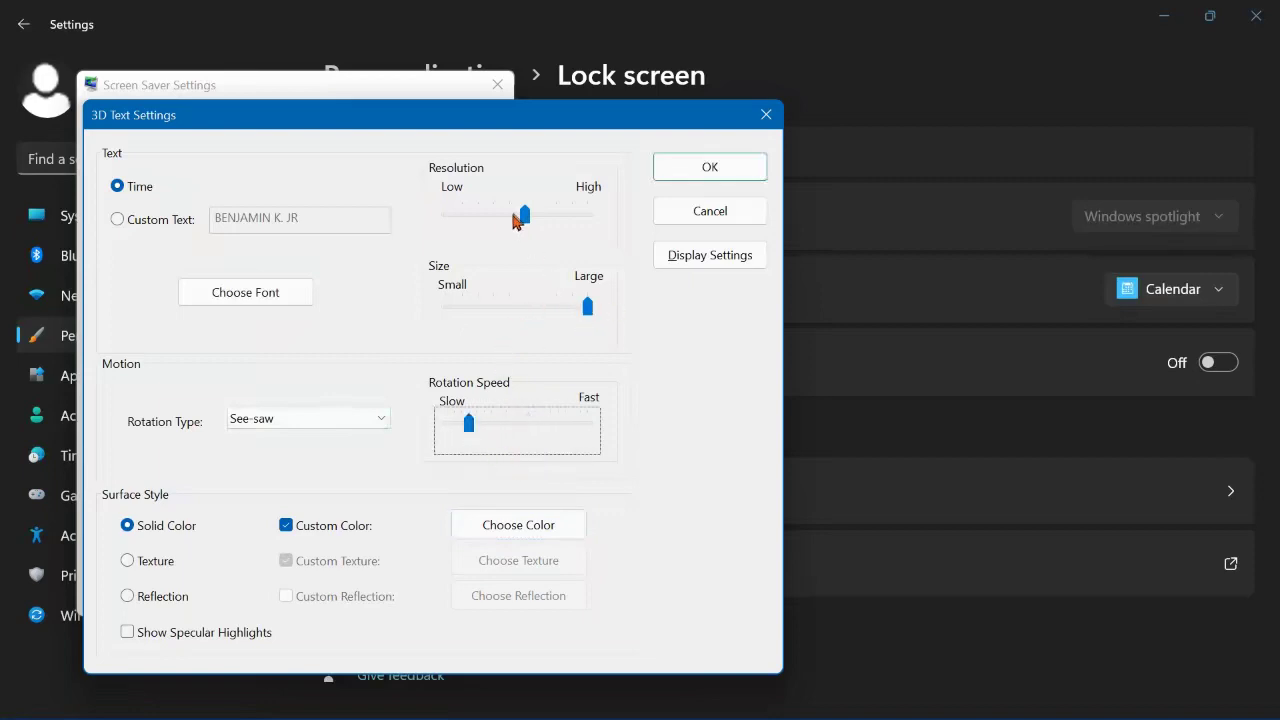
{"action": "left_click", "coordinate": [521, 219]}
{"action": "left_click_drag", "start_coordinate": [524, 220], "coordinate": [494, 232]}
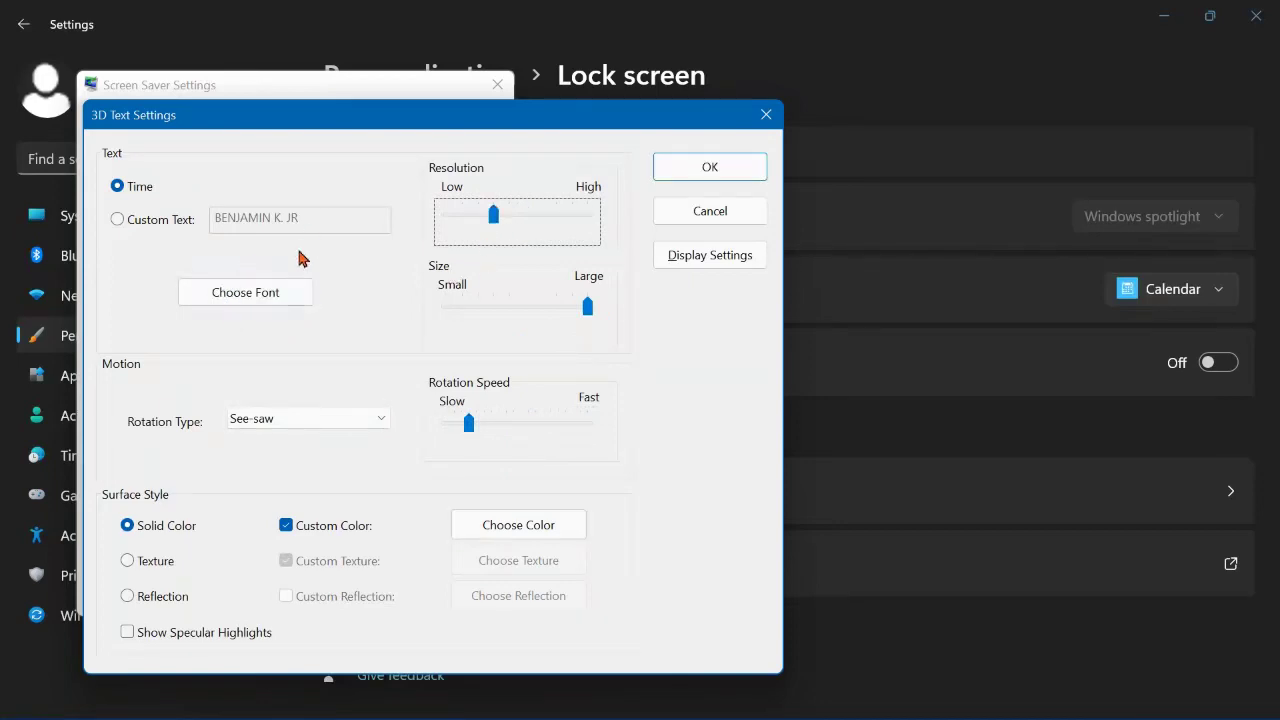
{"action": "left_click", "coordinate": [726, 176]}
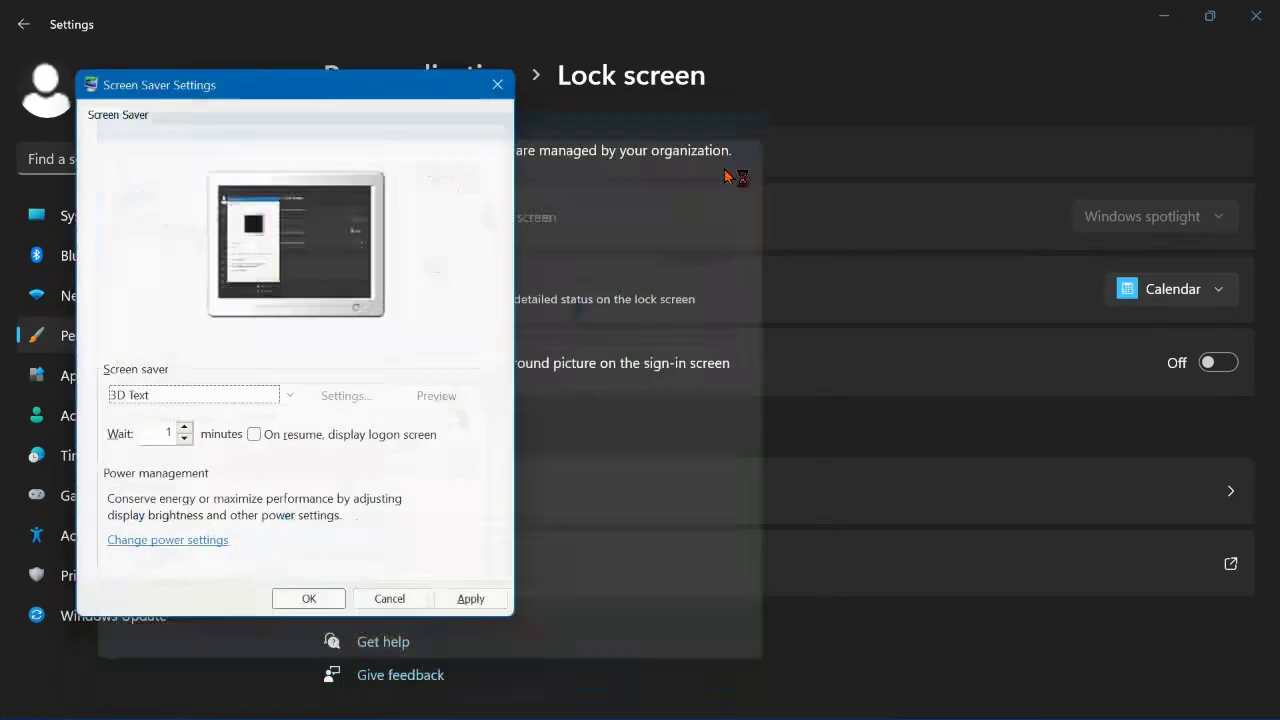
Step: Apply 3D Text, preview the dark-magenta clock full screen, and keep 3D Text selected
{"action": "left_click", "coordinate": [455, 599]}
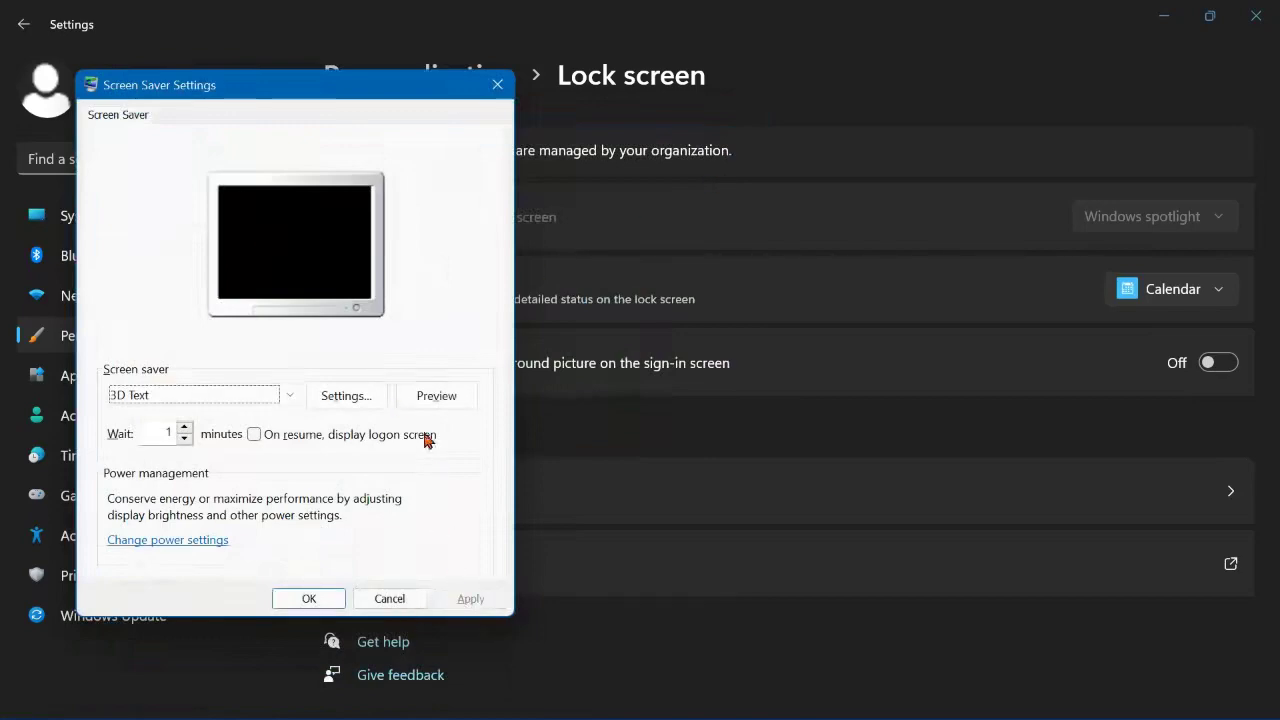
{"action": "left_click", "coordinate": [422, 396]}
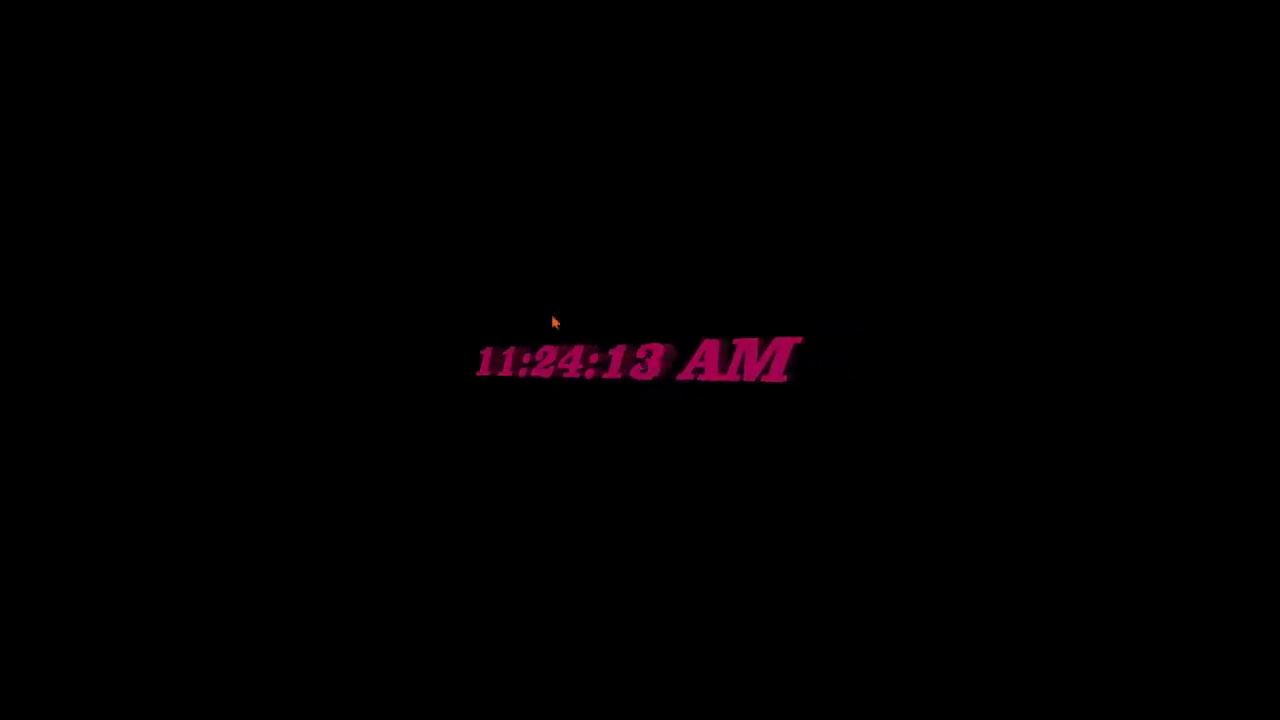
{"action": "mouse_move", "coordinate": [417, 375]}
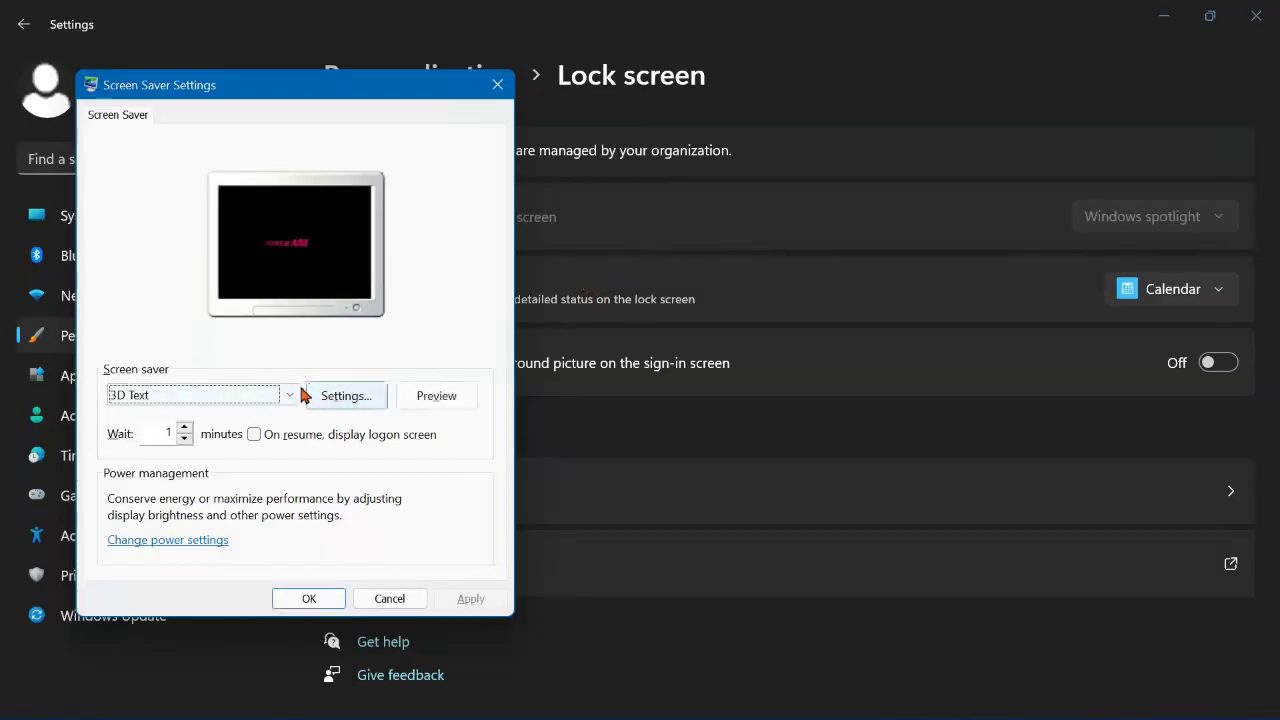
{"action": "left_click", "coordinate": [294, 395]}
{"action": "left_click", "coordinate": [337, 399]}
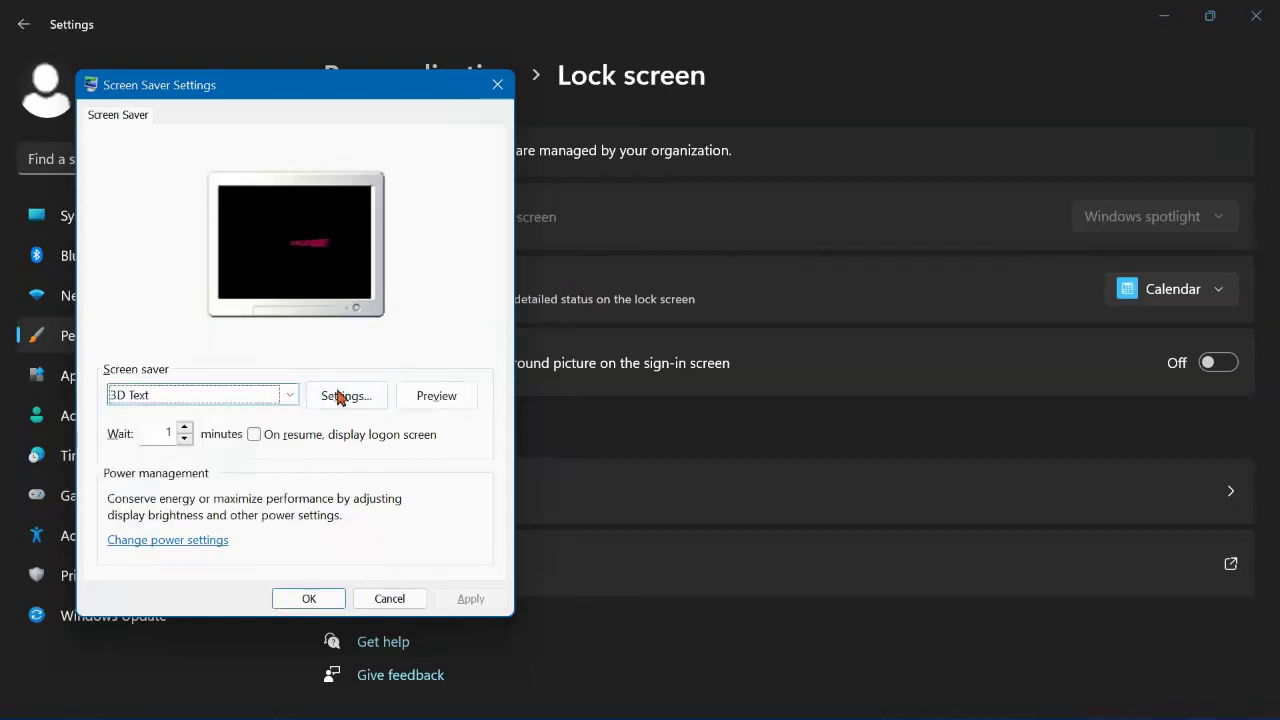
Step: Switch the 3D text from the time to Custom Text reading 'MICROSOFT EDGE'
{"action": "left_click", "coordinate": [337, 397]}
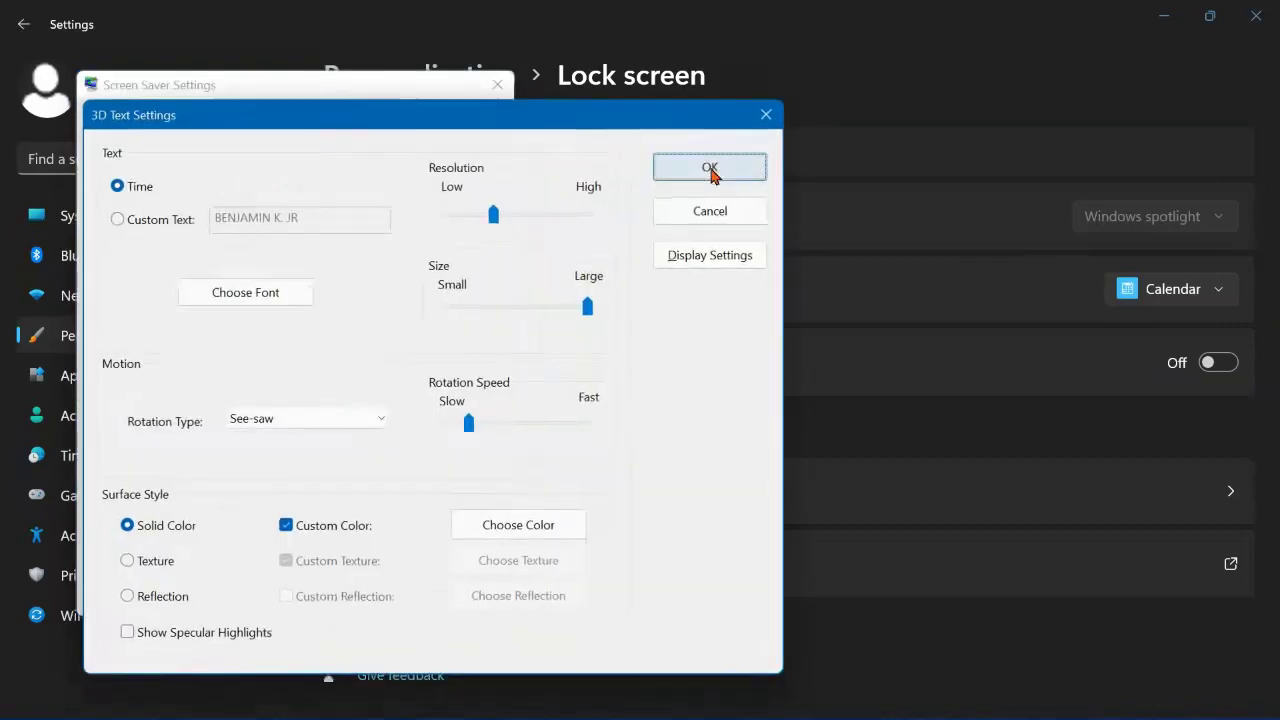
{"action": "left_click", "coordinate": [117, 219]}
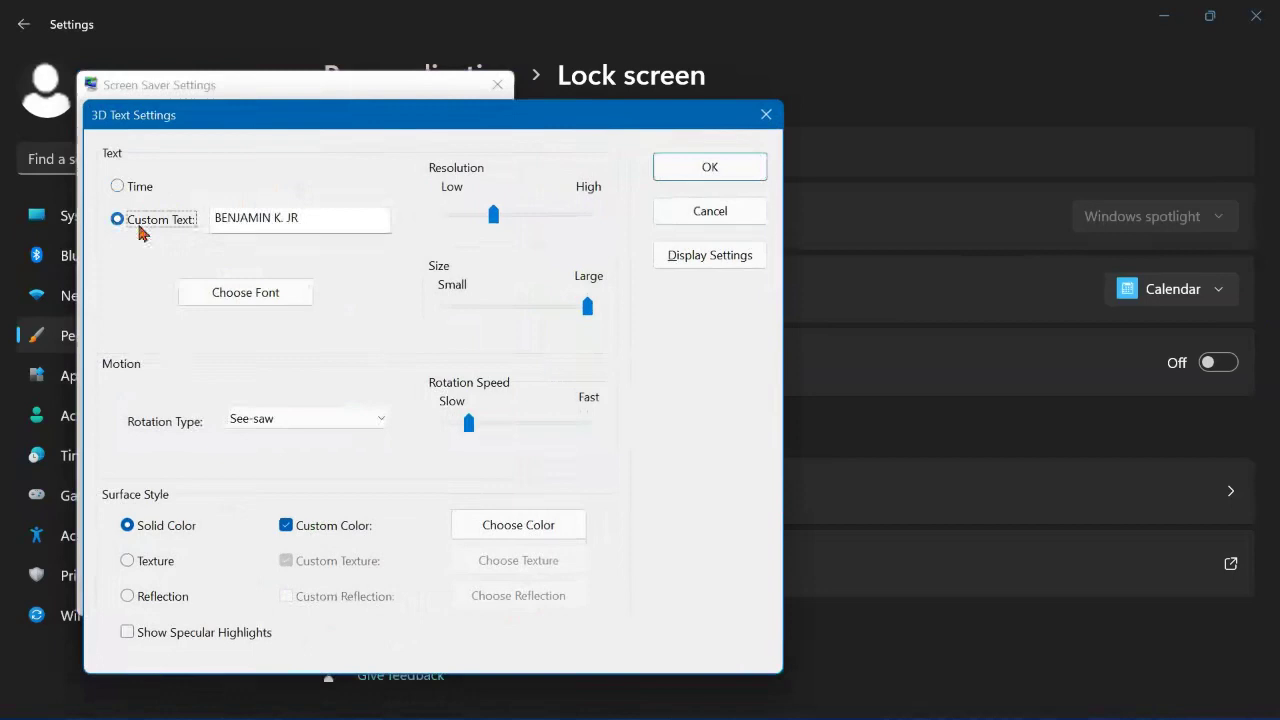
{"action": "left_click", "coordinate": [337, 212]}
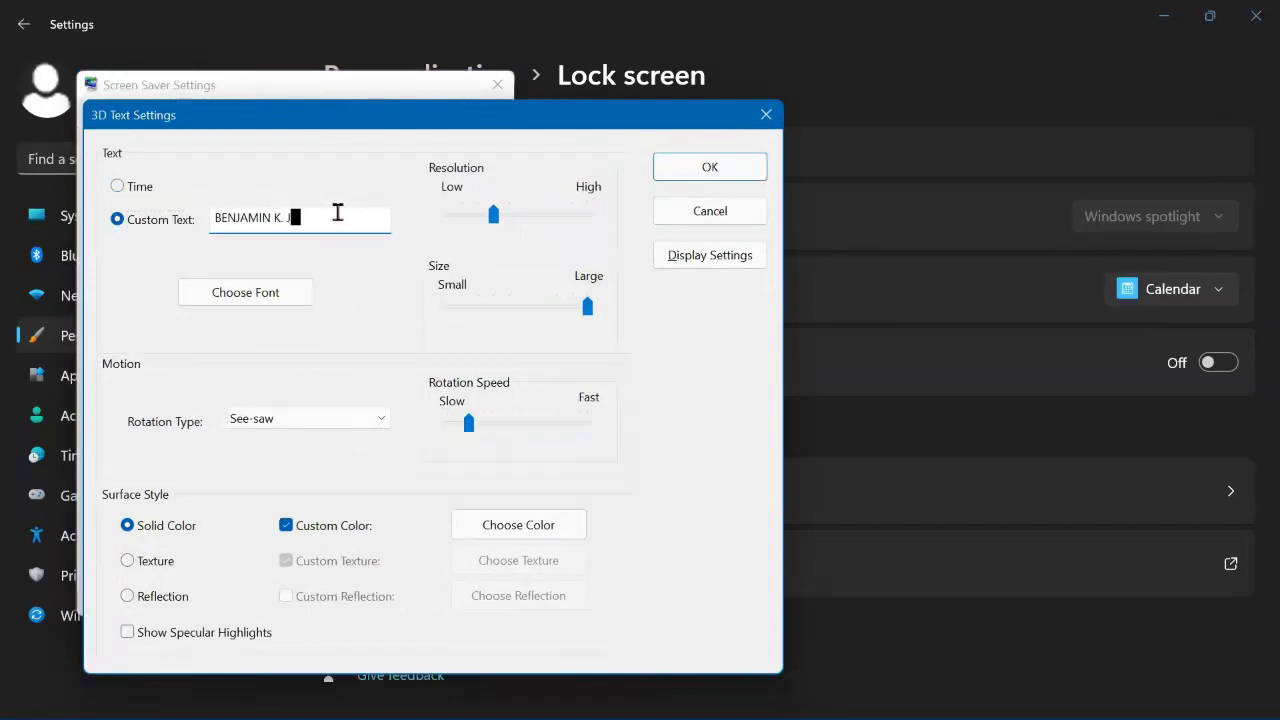
{"action": "key", "text": "BackSpace"}
{"action": "key", "text": "BackSpace"}
{"action": "key", "text": "BackSpace"}
{"action": "key", "text": "BackSpace"}
{"action": "key", "text": "BackSpace"}
{"action": "key", "text": "BackSpace"}
{"action": "key", "text": "BackSpace"}
{"action": "key", "text": "BackSpace"}
{"action": "key", "text": "BackSpace"}
{"action": "key", "text": "BackSpace"}
{"action": "key", "text": "BackSpace"}
{"action": "key", "text": "BackSpace"}
{"action": "key", "text": "BackSpace"}
{"action": "type", "text": "MIC"}
{"action": "type", "text": "RO"}
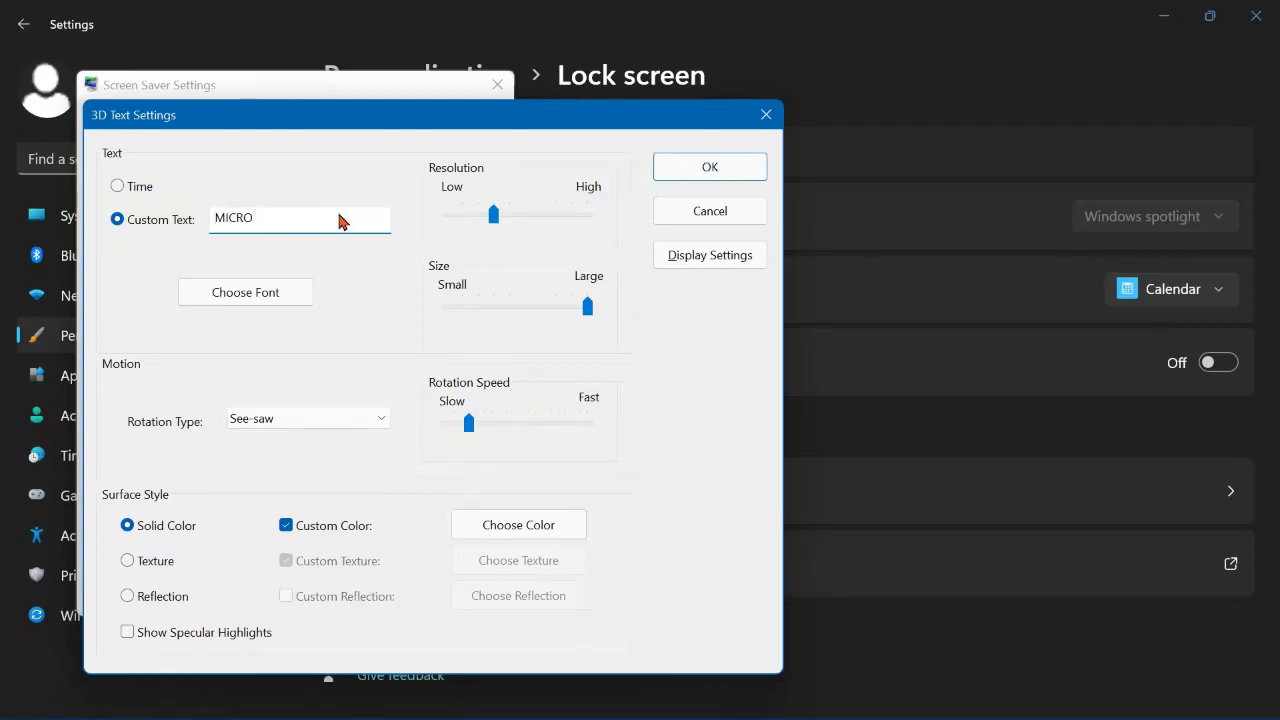
{"action": "type", "text": "SOFT EDGE"}
{"action": "left_click", "coordinate": [257, 290]}
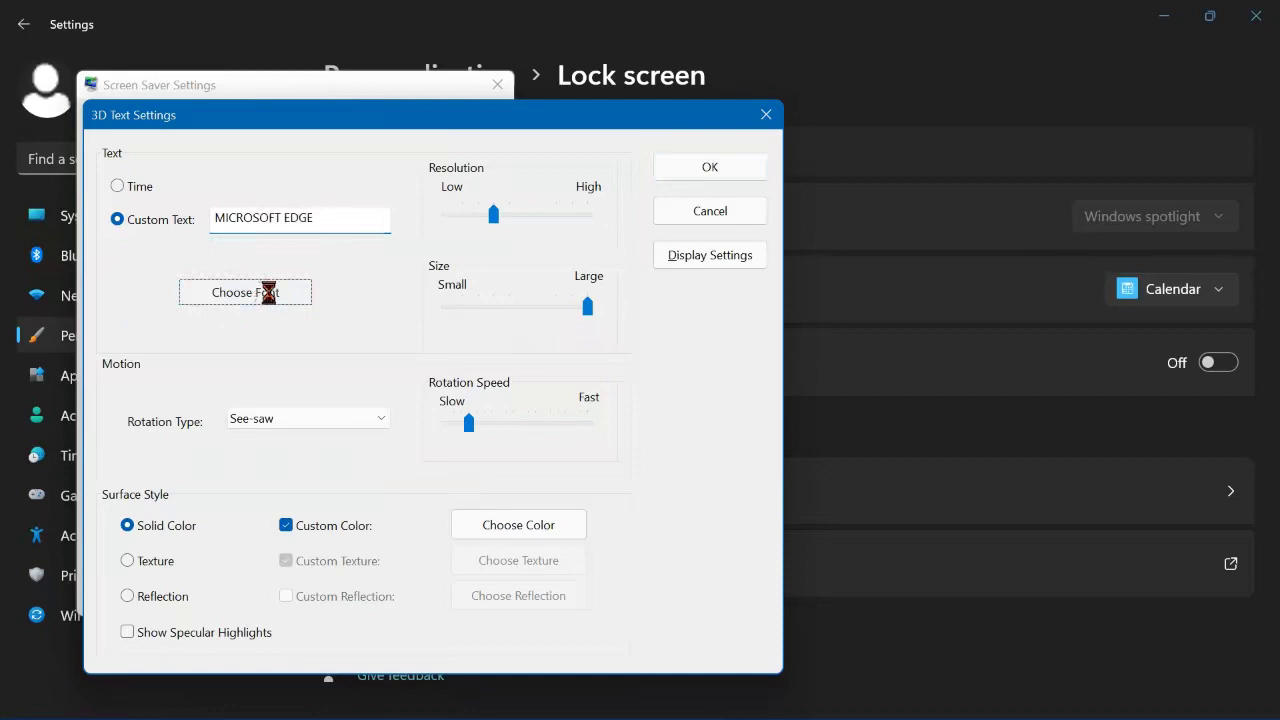
Step: Set the 3D text font to Castellar
{"action": "scroll", "coordinate": [200, 360], "scroll_direction": "down", "scroll_amount": 5}
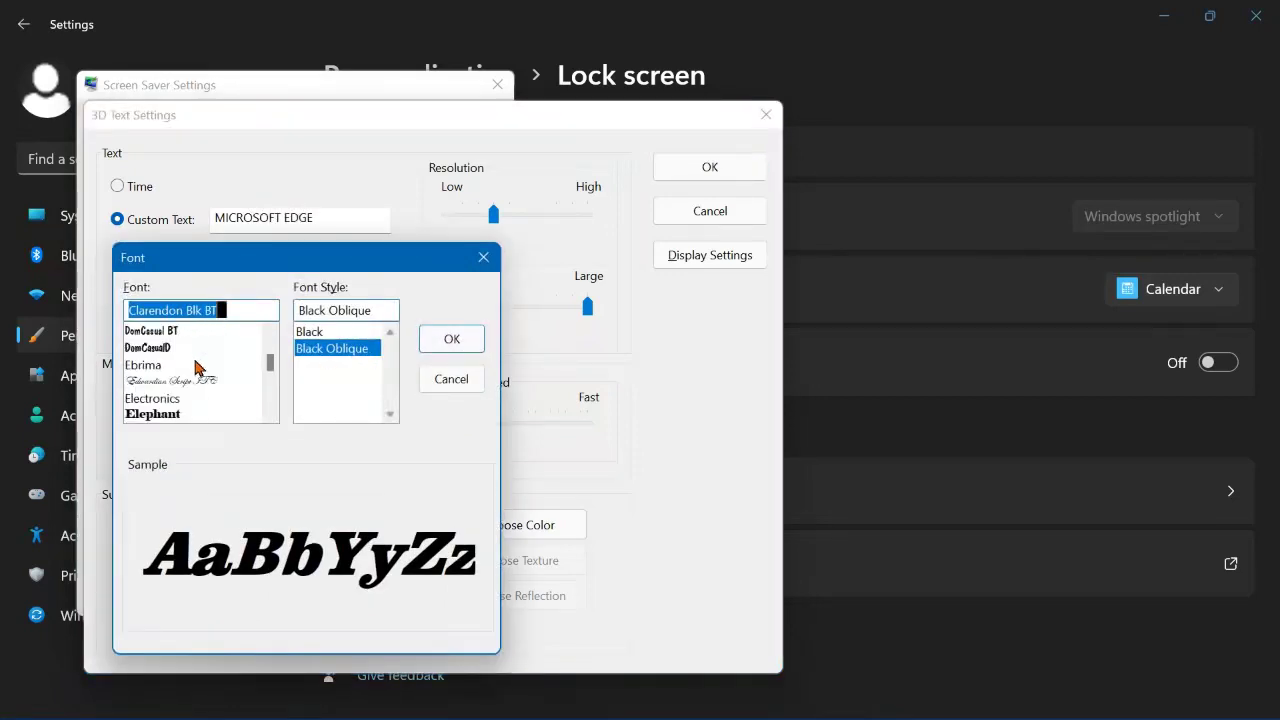
{"action": "scroll", "coordinate": [197, 368], "scroll_direction": "up", "scroll_amount": 6}
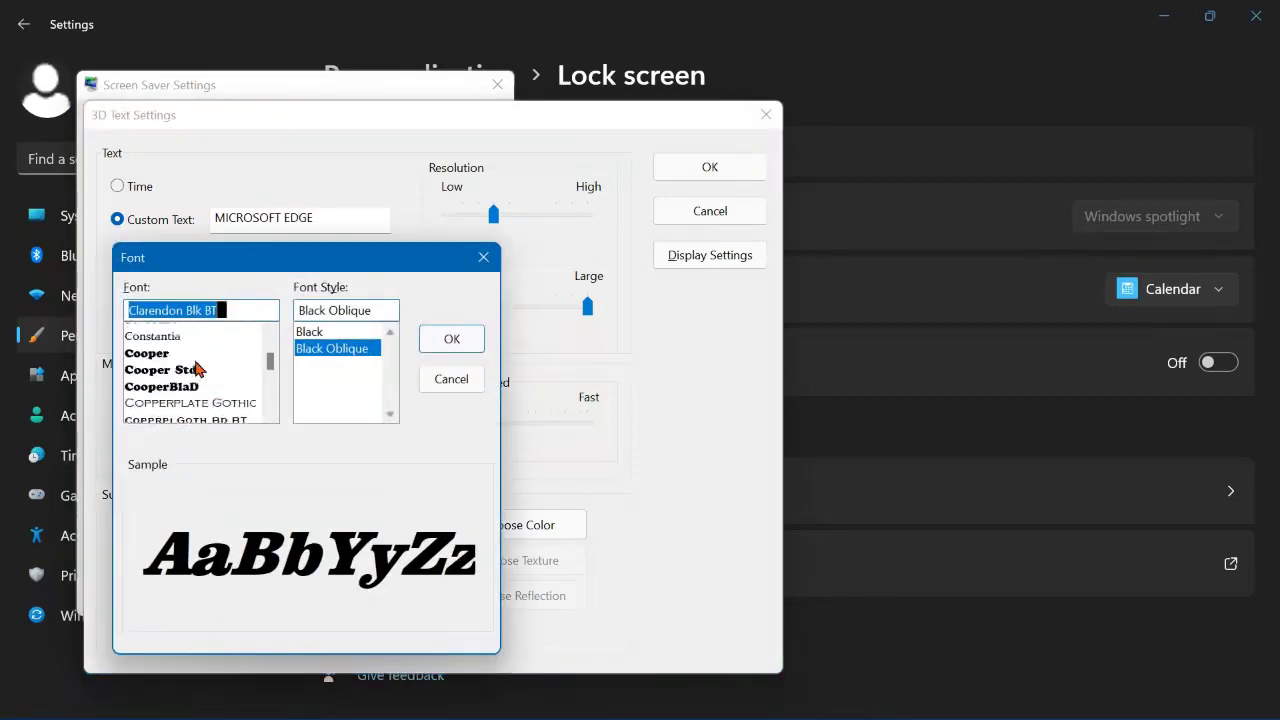
{"action": "scroll", "coordinate": [197, 368], "scroll_direction": "up", "scroll_amount": 4}
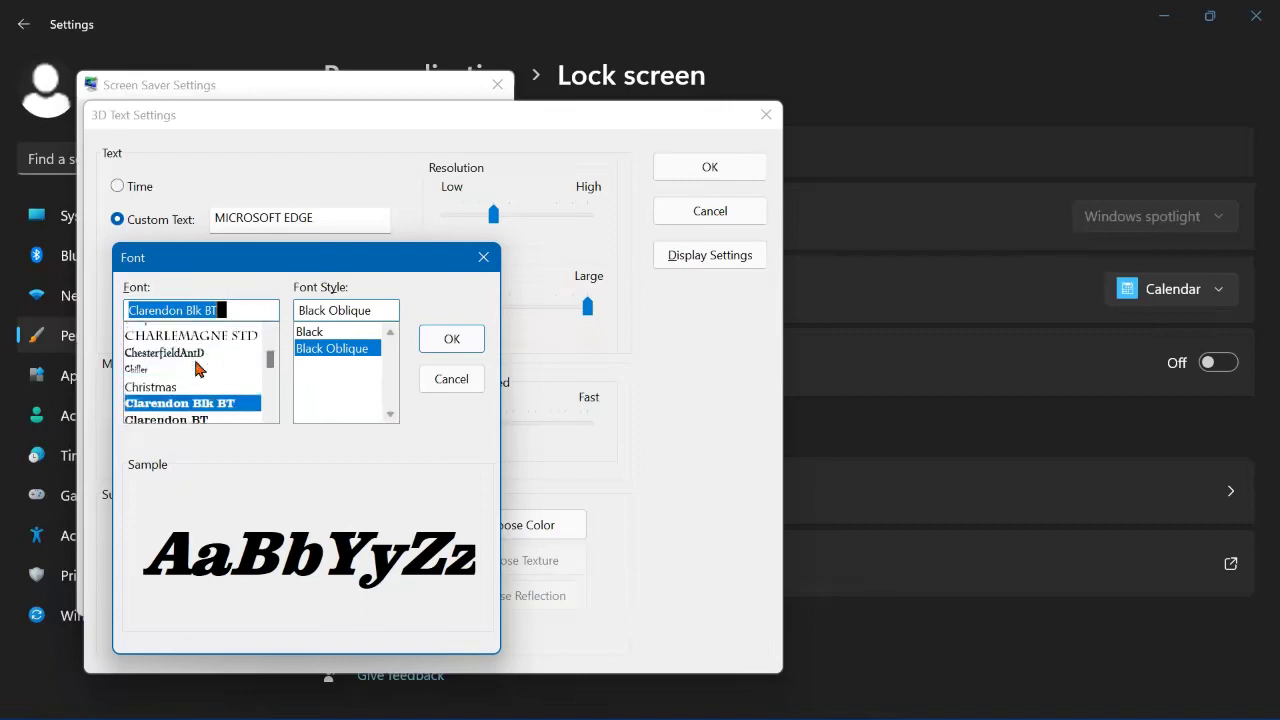
{"action": "scroll", "coordinate": [197, 368], "scroll_direction": "up", "scroll_amount": 2}
{"action": "scroll", "coordinate": [197, 368], "scroll_direction": "up", "scroll_amount": 2}
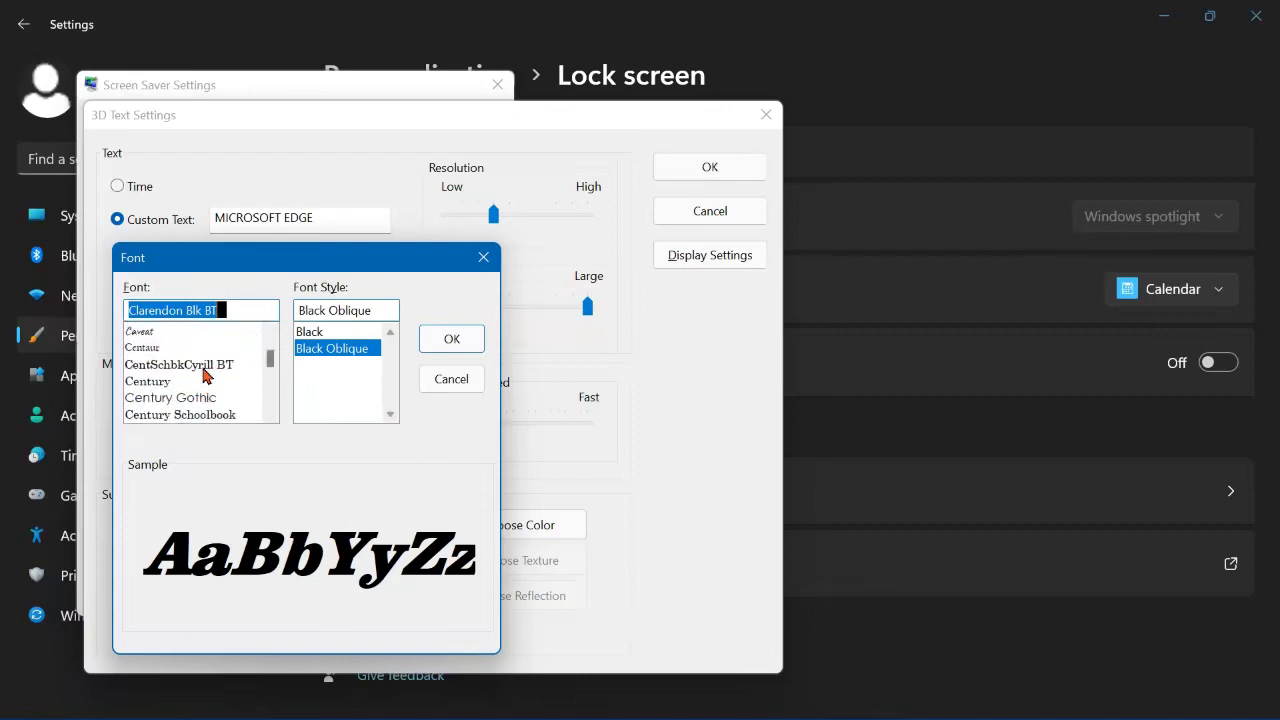
{"action": "scroll", "coordinate": [206, 375], "scroll_direction": "up", "scroll_amount": 2}
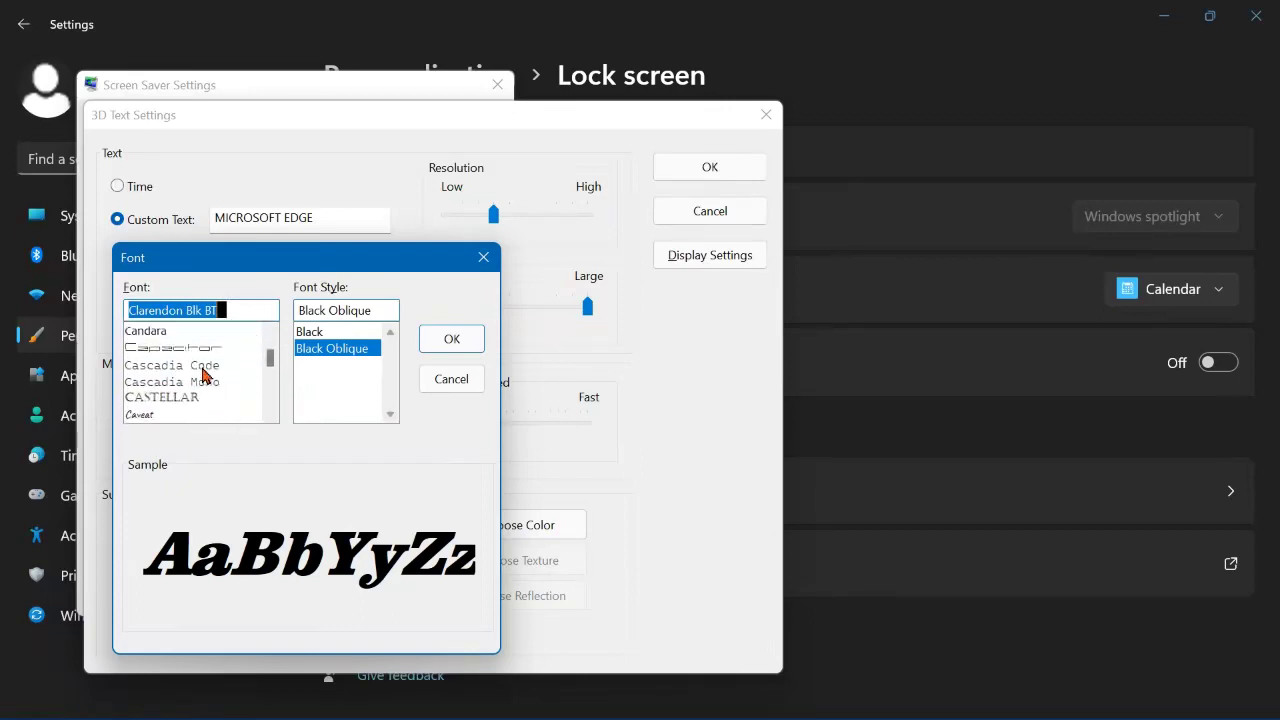
{"action": "left_click", "coordinate": [185, 400]}
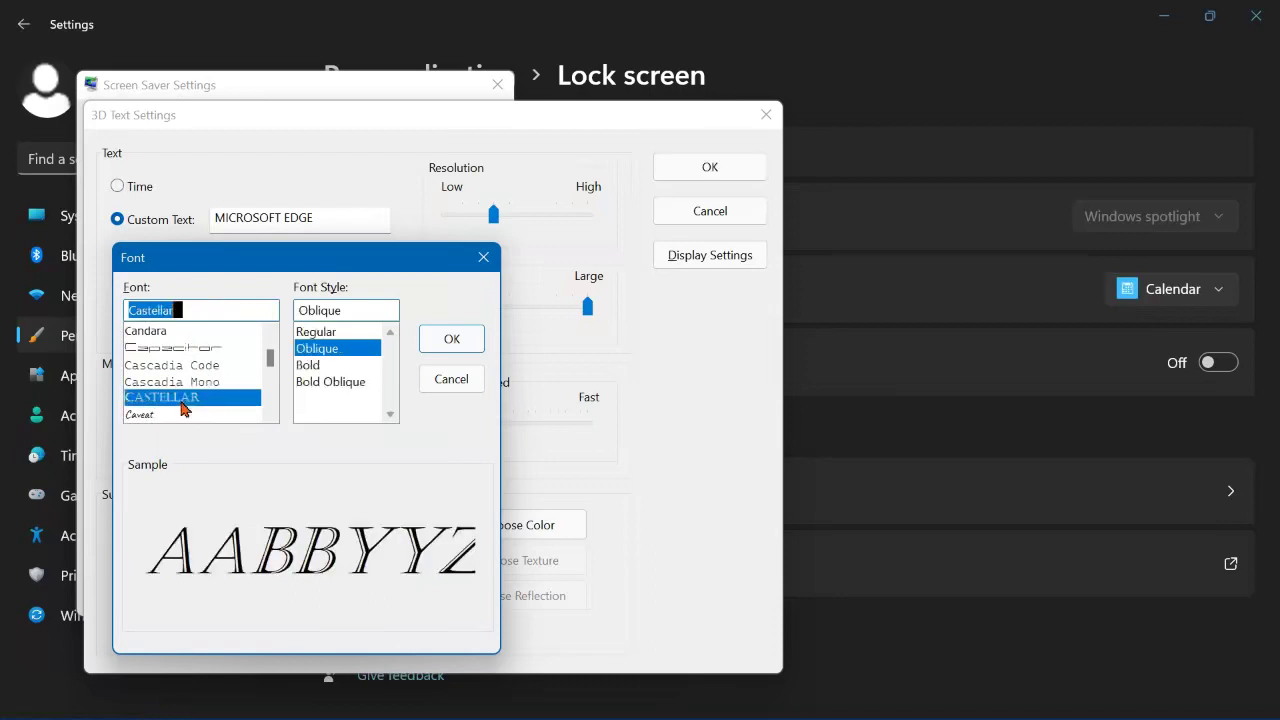
{"action": "left_click", "coordinate": [318, 368]}
{"action": "left_click", "coordinate": [436, 343]}
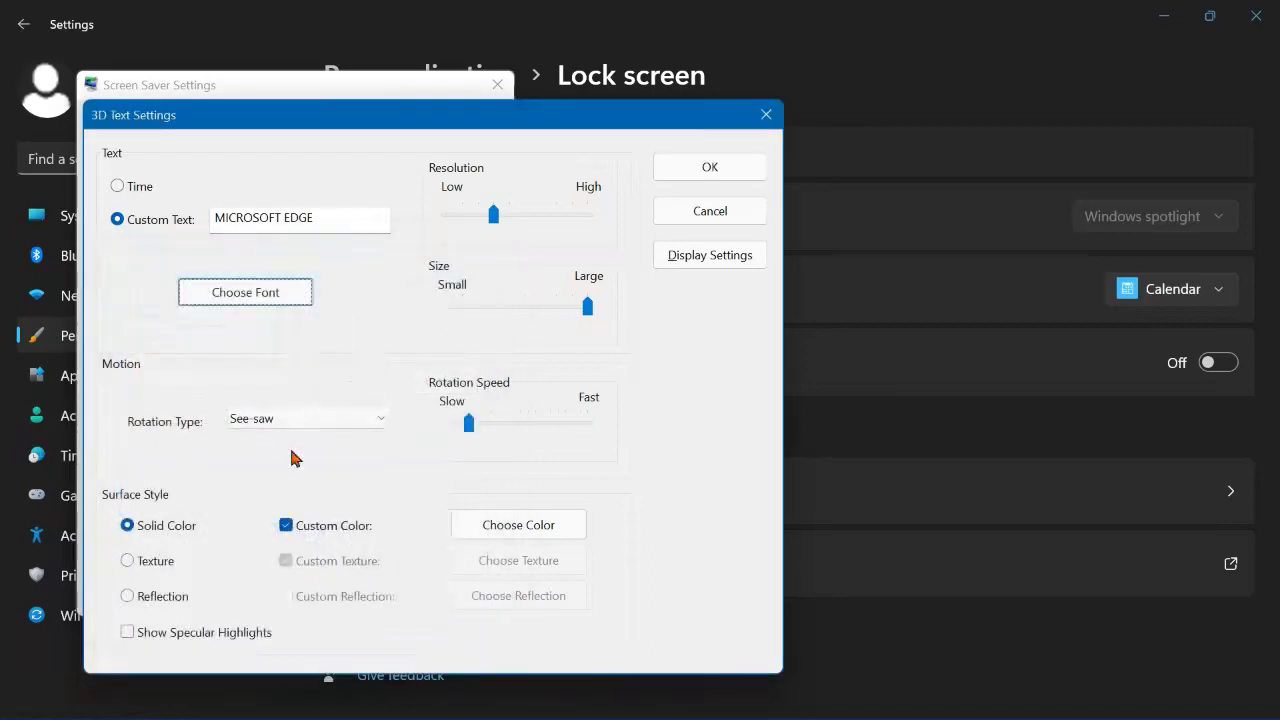
Step: Colour the 3D text blue (RGB 0,128,255) and confirm the options
{"action": "left_click", "coordinate": [518, 525]}
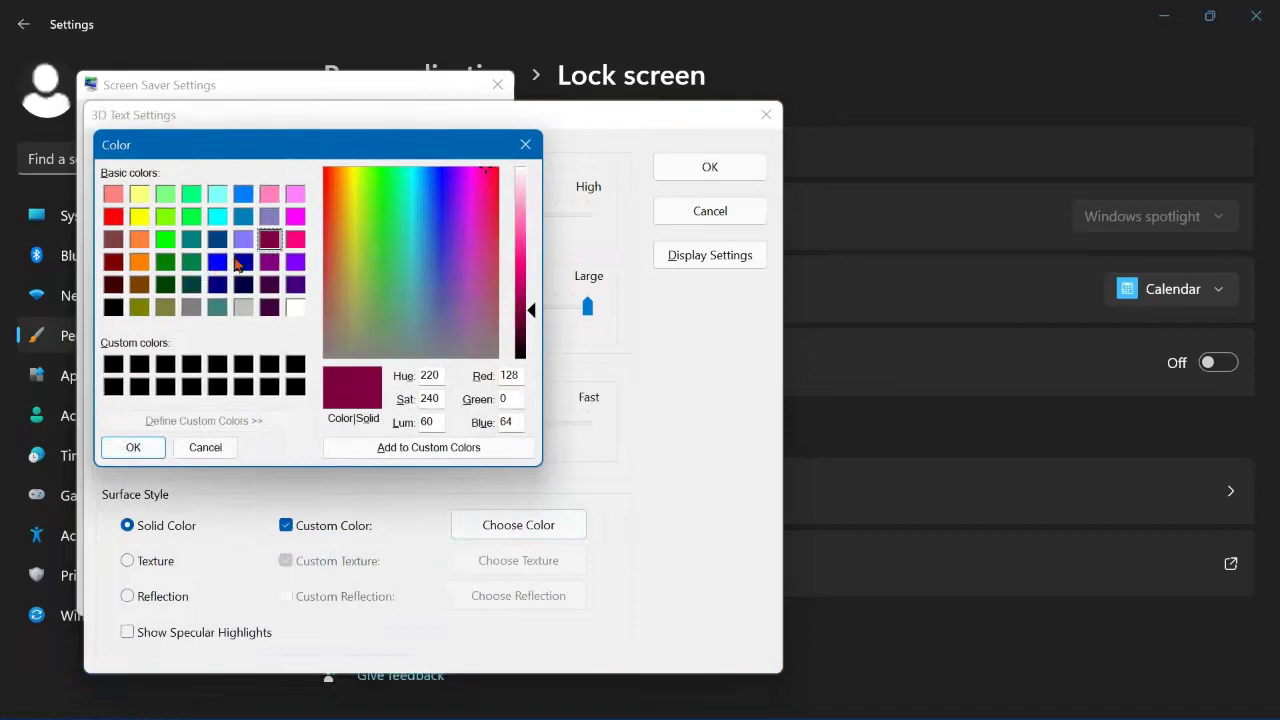
{"action": "left_click", "coordinate": [218, 215]}
{"action": "left_click", "coordinate": [245, 198]}
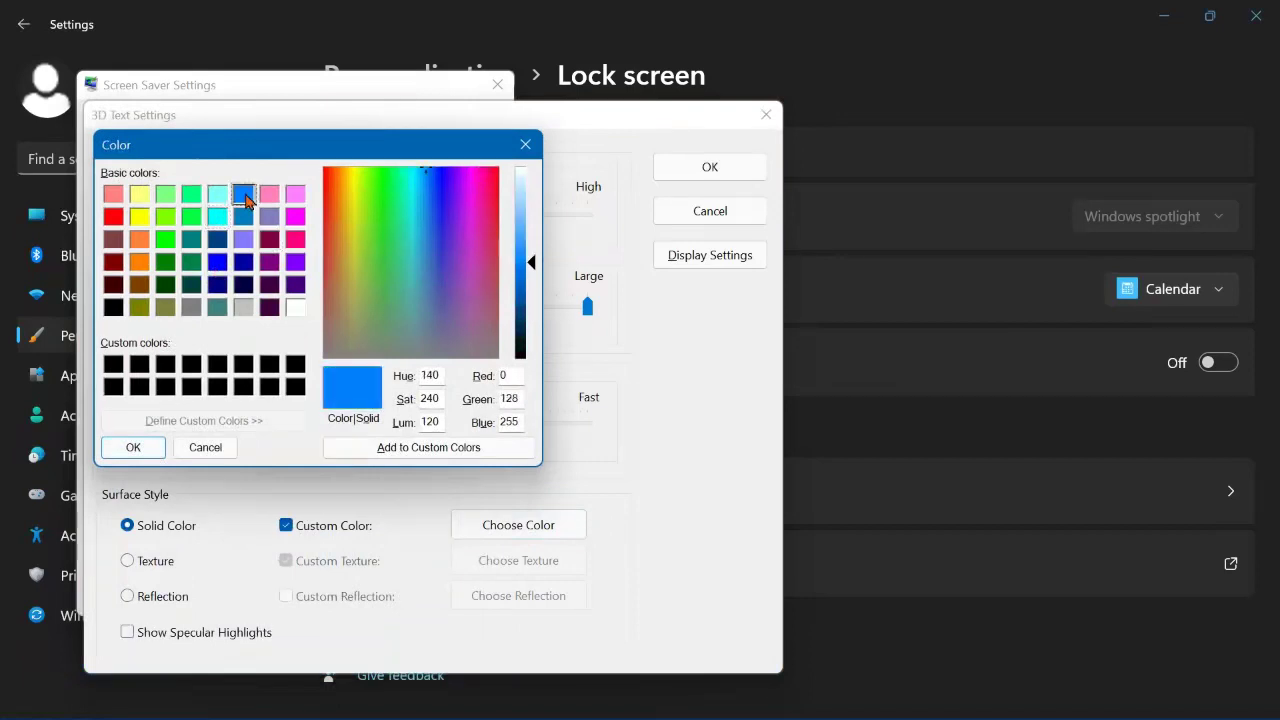
{"action": "left_click", "coordinate": [133, 450]}
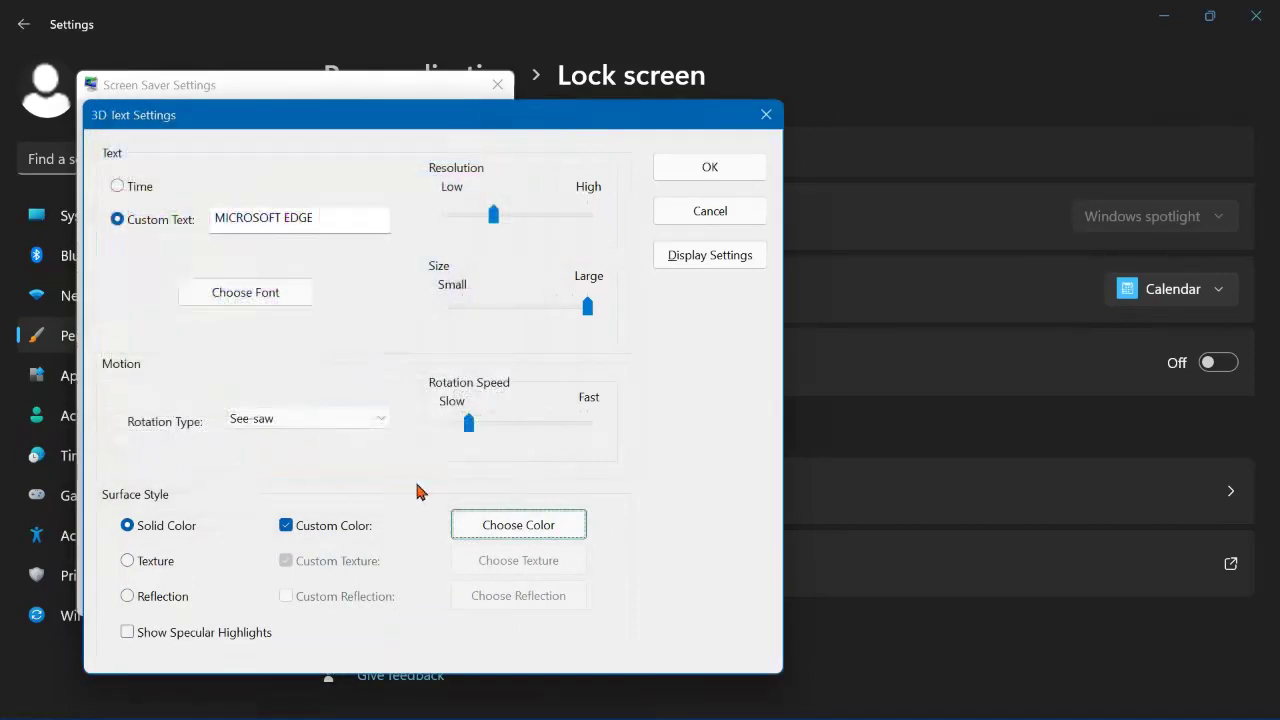
{"action": "left_click", "coordinate": [714, 175]}
{"action": "left_click_drag", "start_coordinate": [714, 175], "coordinate": [628, 266]}
Step: Save the 3D Text options and run a full-screen preview of the blue MICROSOFT EDGE text
{"action": "left_click", "coordinate": [670, 182]}
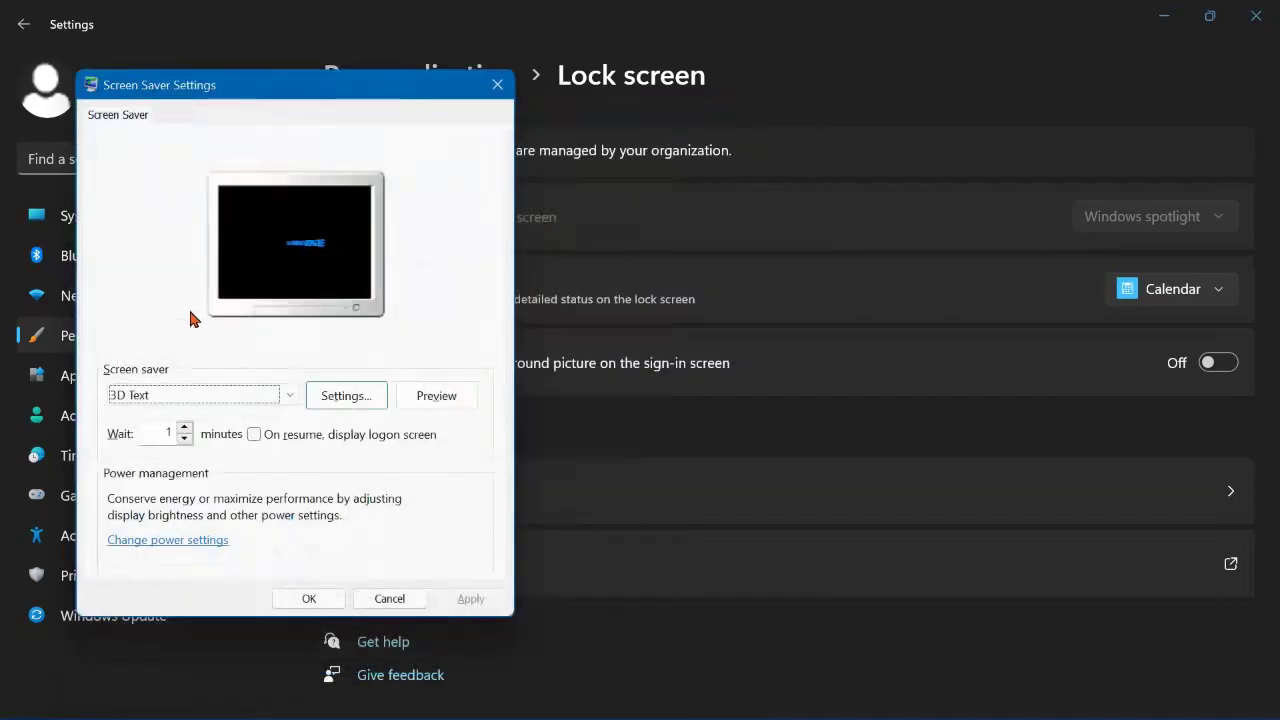
{"action": "left_click", "coordinate": [437, 397]}
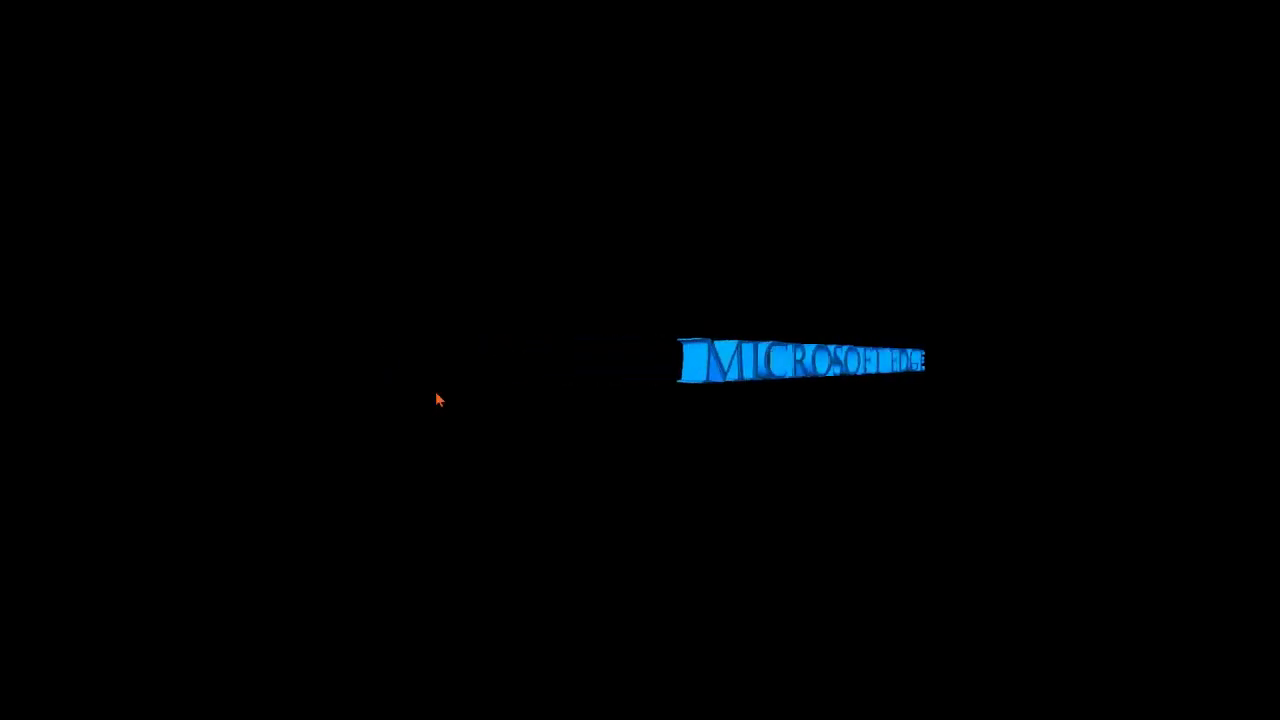
Step: Replace the MICROSOFT EDGE custom text with a person's full name
{"action": "mouse_move", "coordinate": [657, 429]}
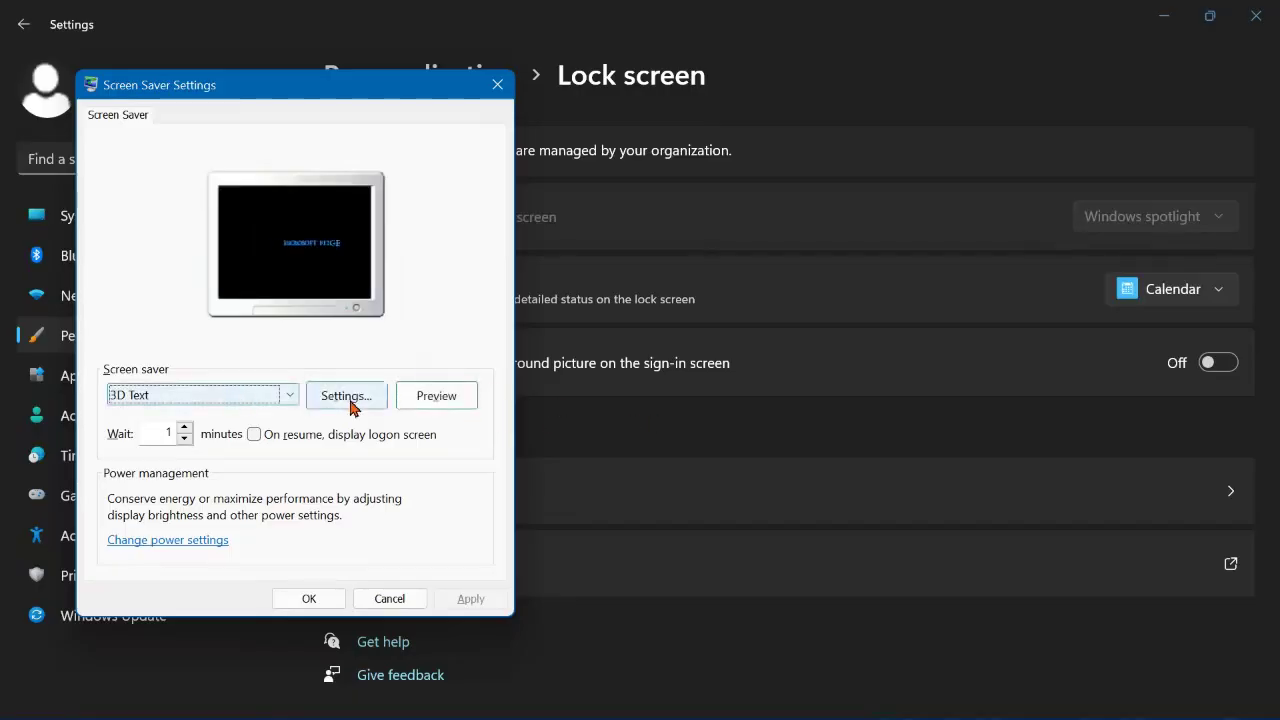
{"action": "left_click", "coordinate": [347, 397]}
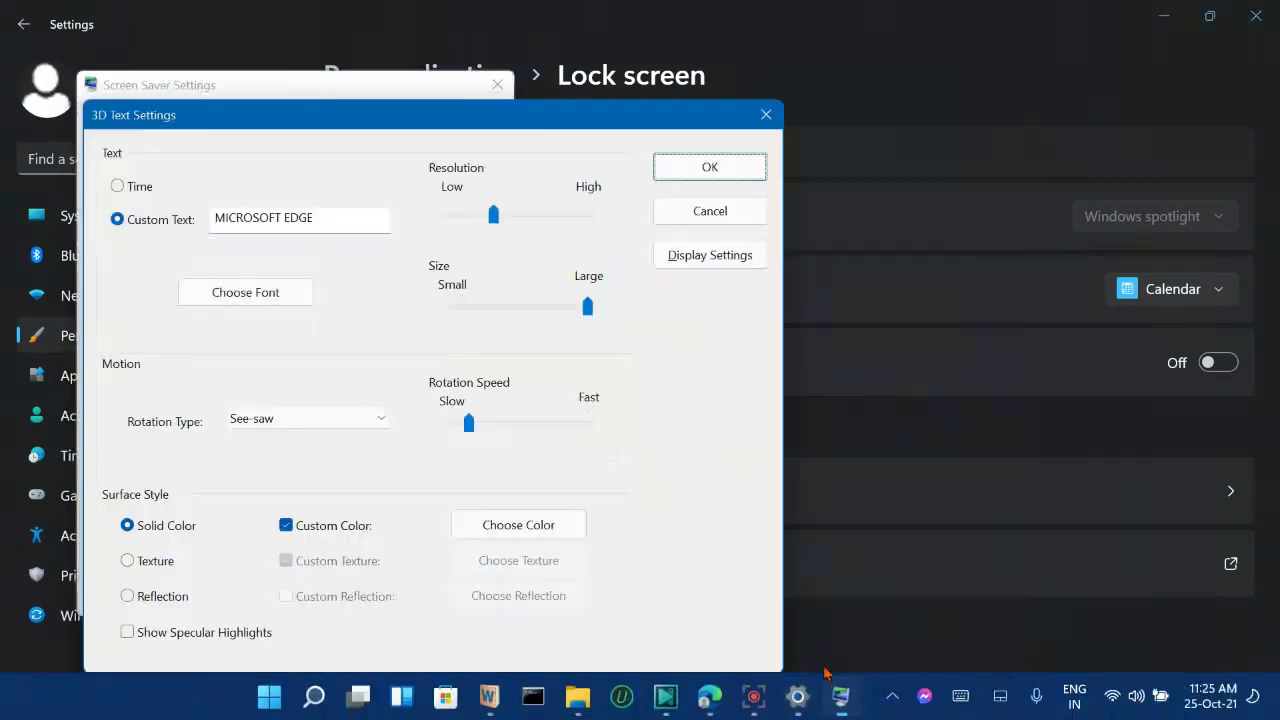
{"action": "left_click", "coordinate": [349, 221]}
{"action": "double_click", "coordinate": [343, 221]}
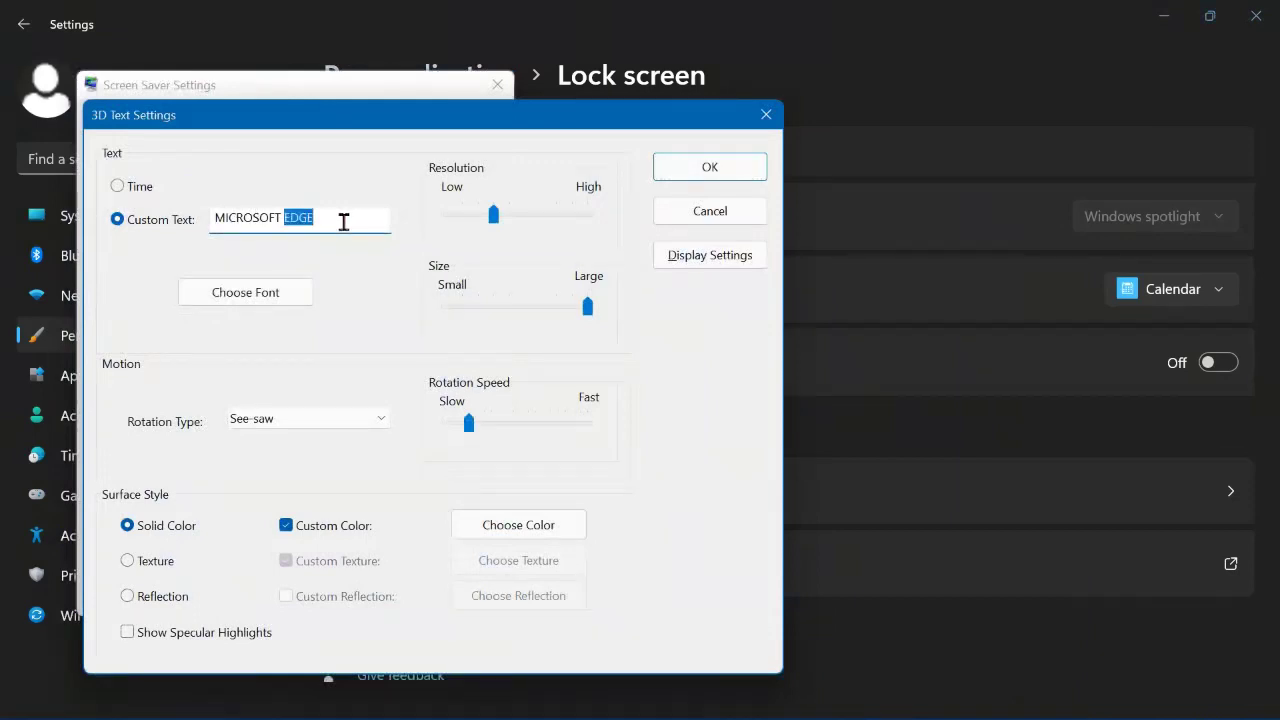
{"action": "key", "text": "BackSpace"}
{"action": "double_click", "coordinate": [343, 221]}
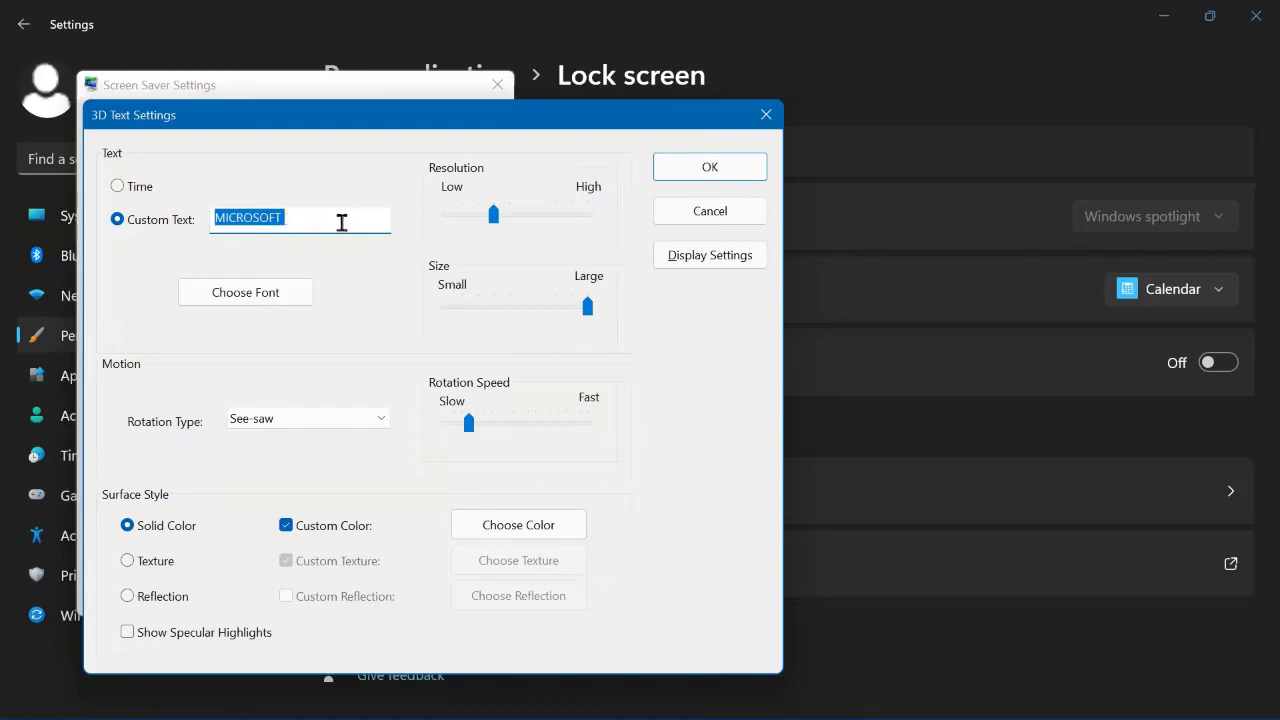
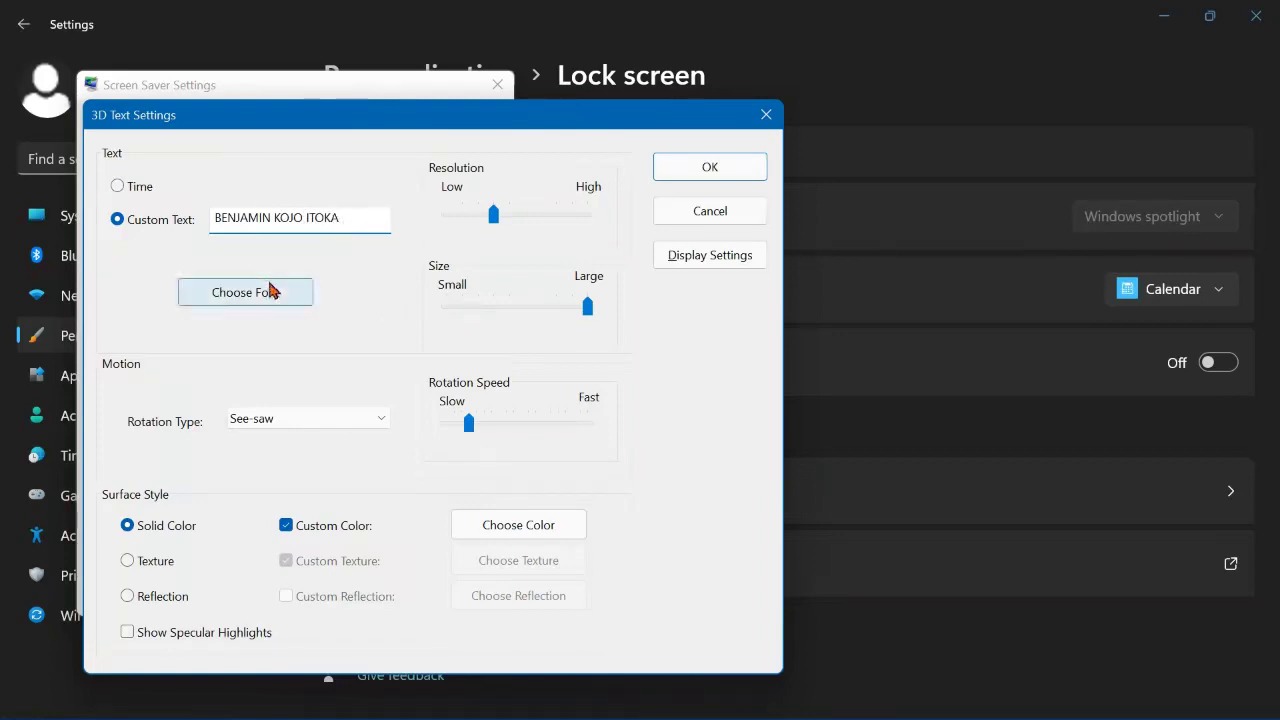
Step: Set the rotation type to Spin and colour the text dark magenta
{"action": "left_click", "coordinate": [334, 420]}
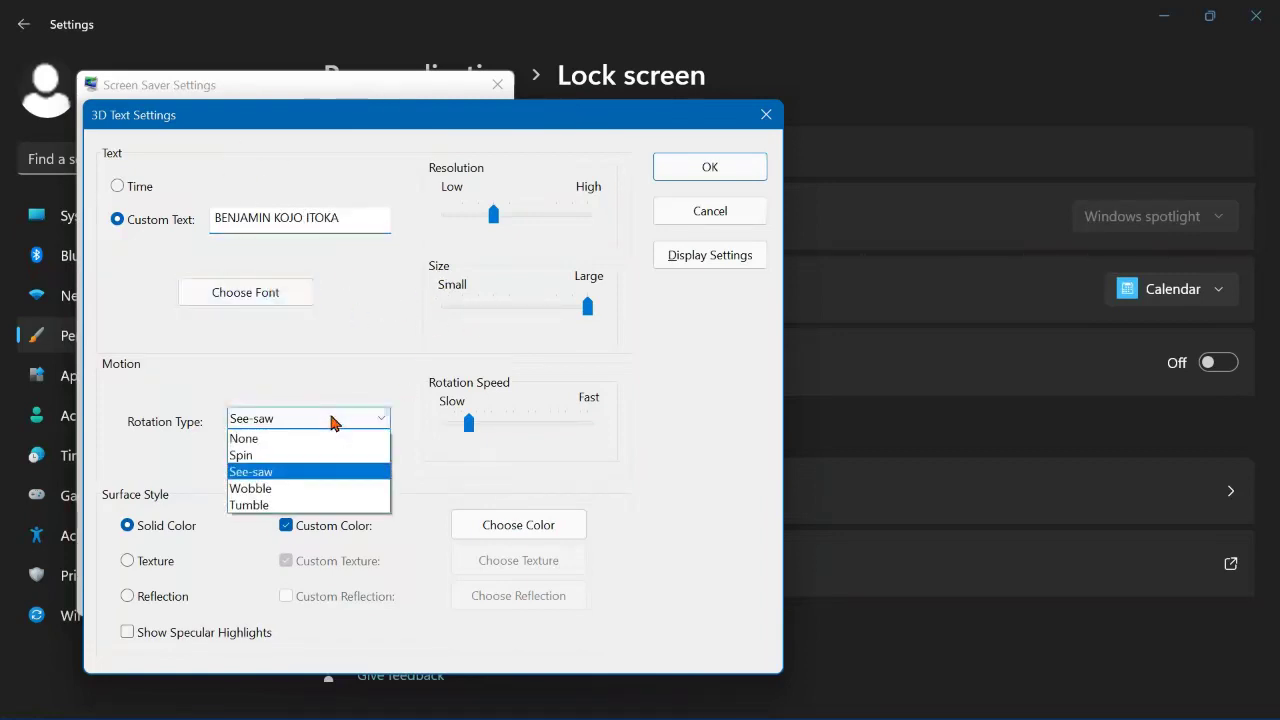
{"action": "left_click", "coordinate": [299, 456]}
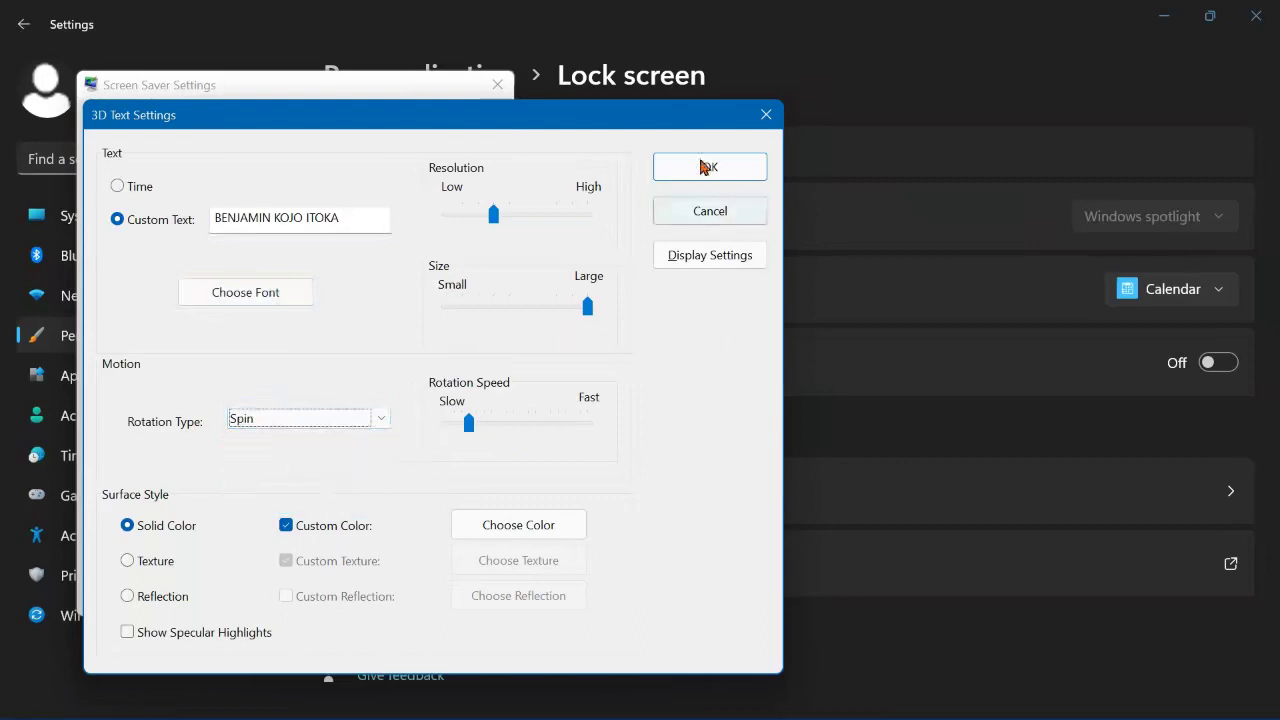
{"action": "left_click", "coordinate": [543, 537]}
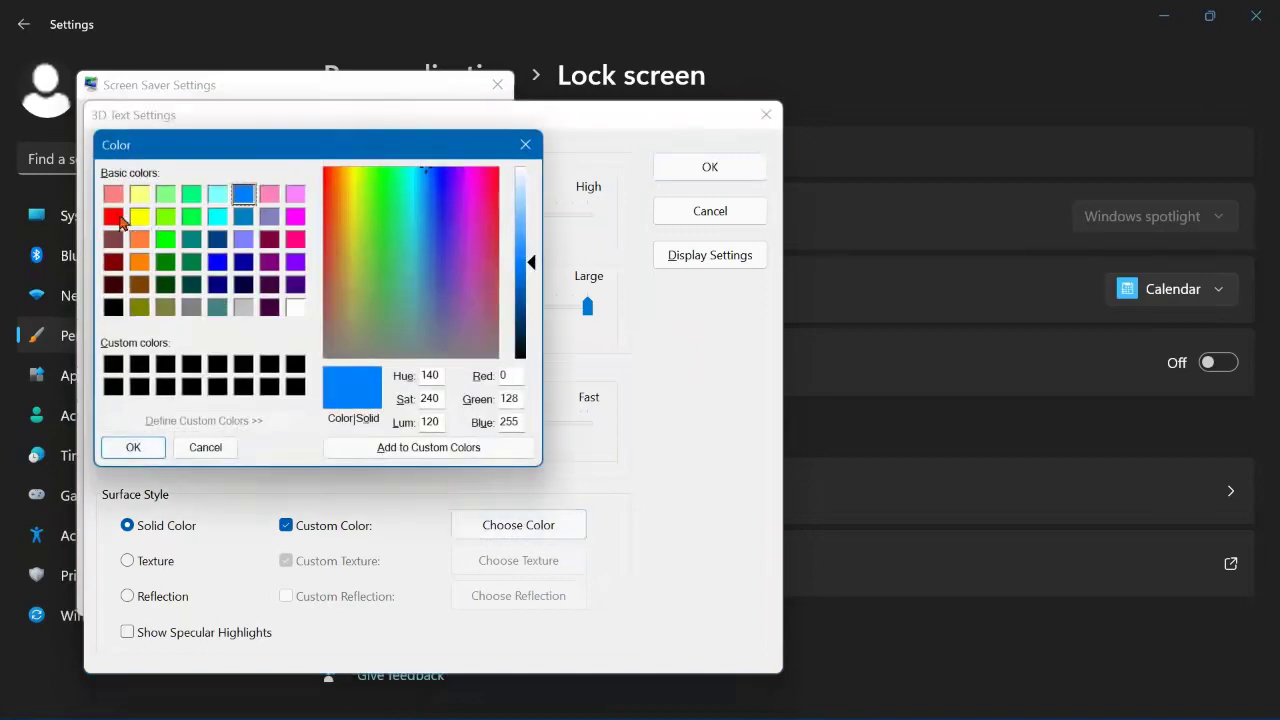
{"action": "left_click", "coordinate": [115, 217]}
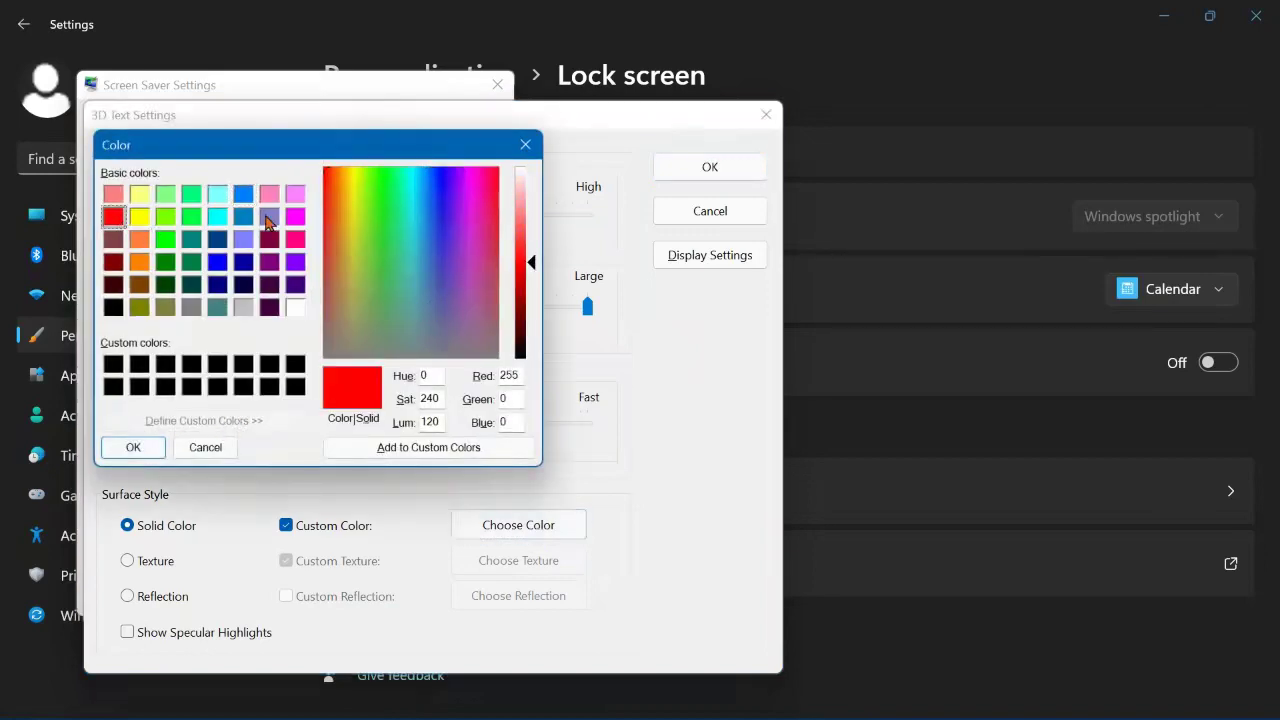
{"action": "left_click", "coordinate": [243, 309]}
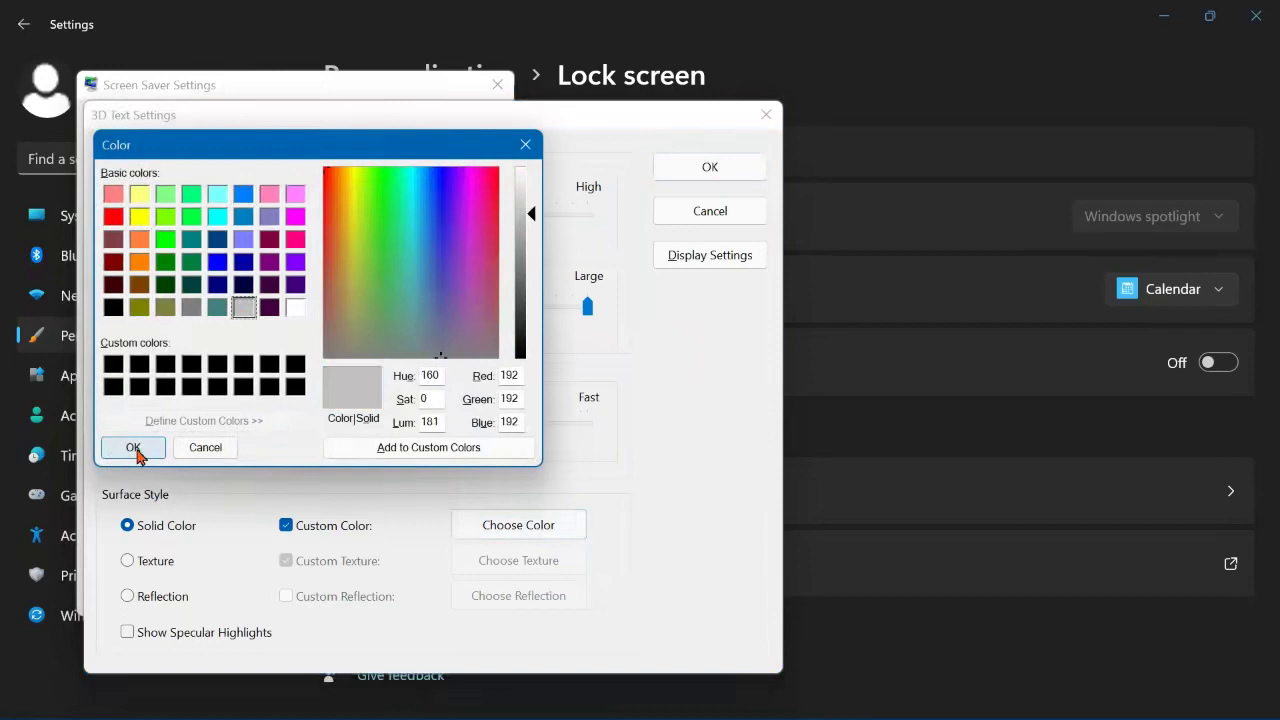
{"action": "left_click", "coordinate": [269, 239]}
{"action": "left_click", "coordinate": [155, 449]}
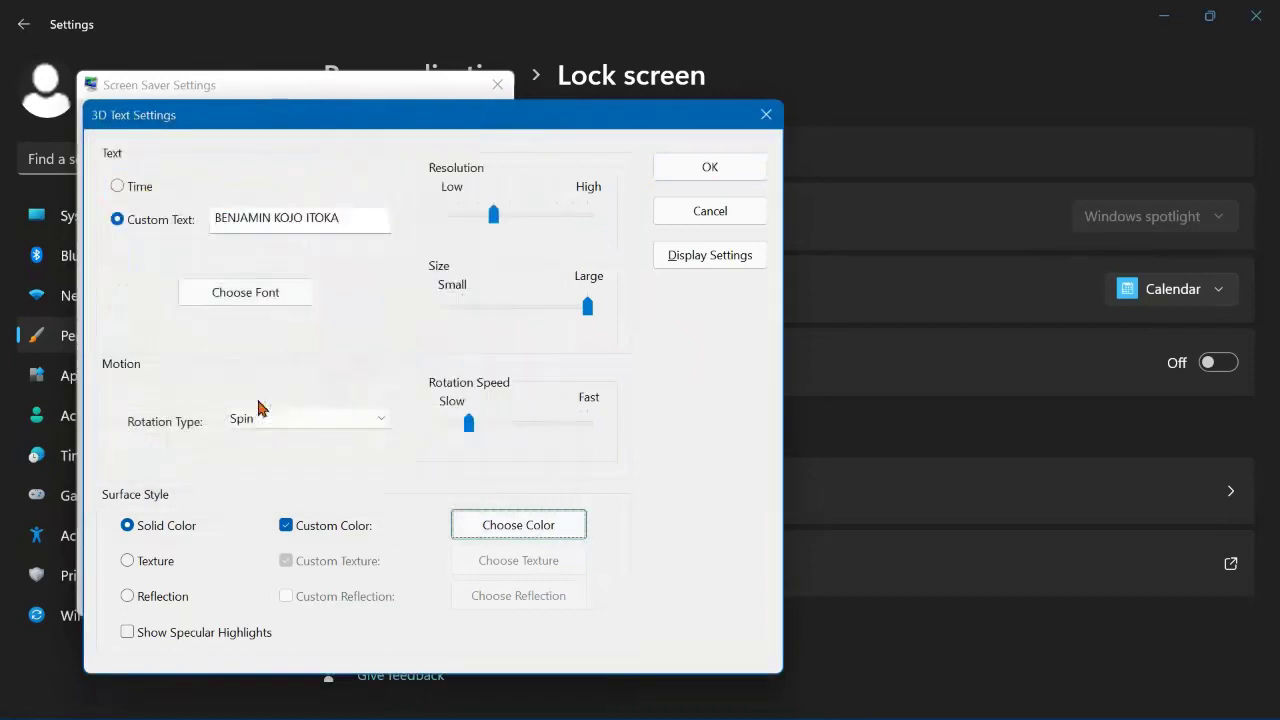
Step: Save the 3D Text options and preview the spinning dark-magenta name full screen
{"action": "left_click", "coordinate": [705, 167]}
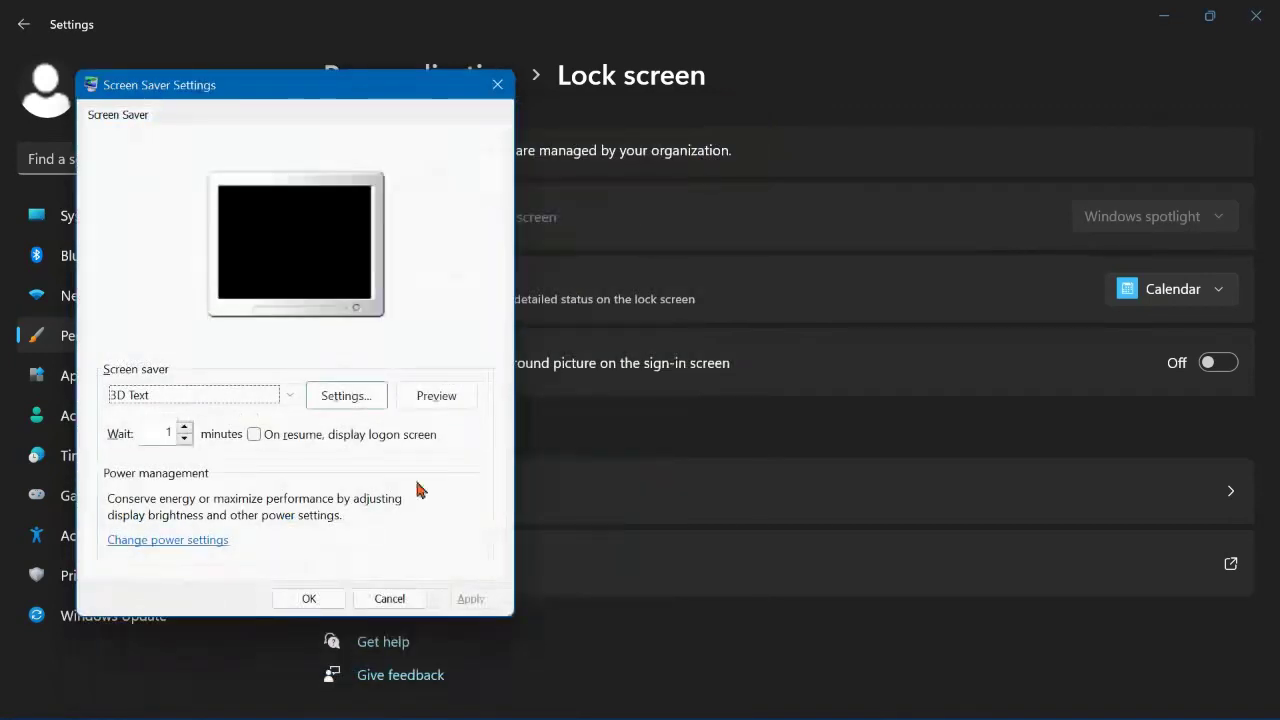
{"action": "left_click", "coordinate": [423, 404]}
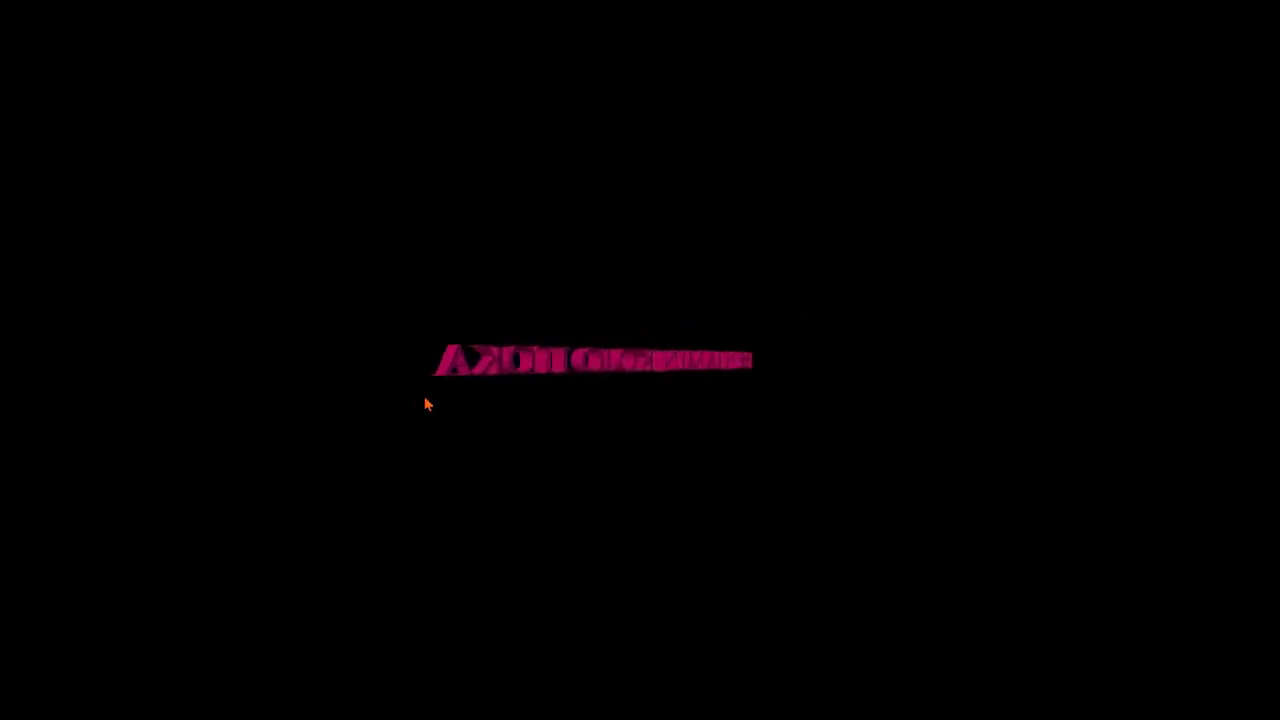
{"action": "mouse_move", "coordinate": [660, 328]}
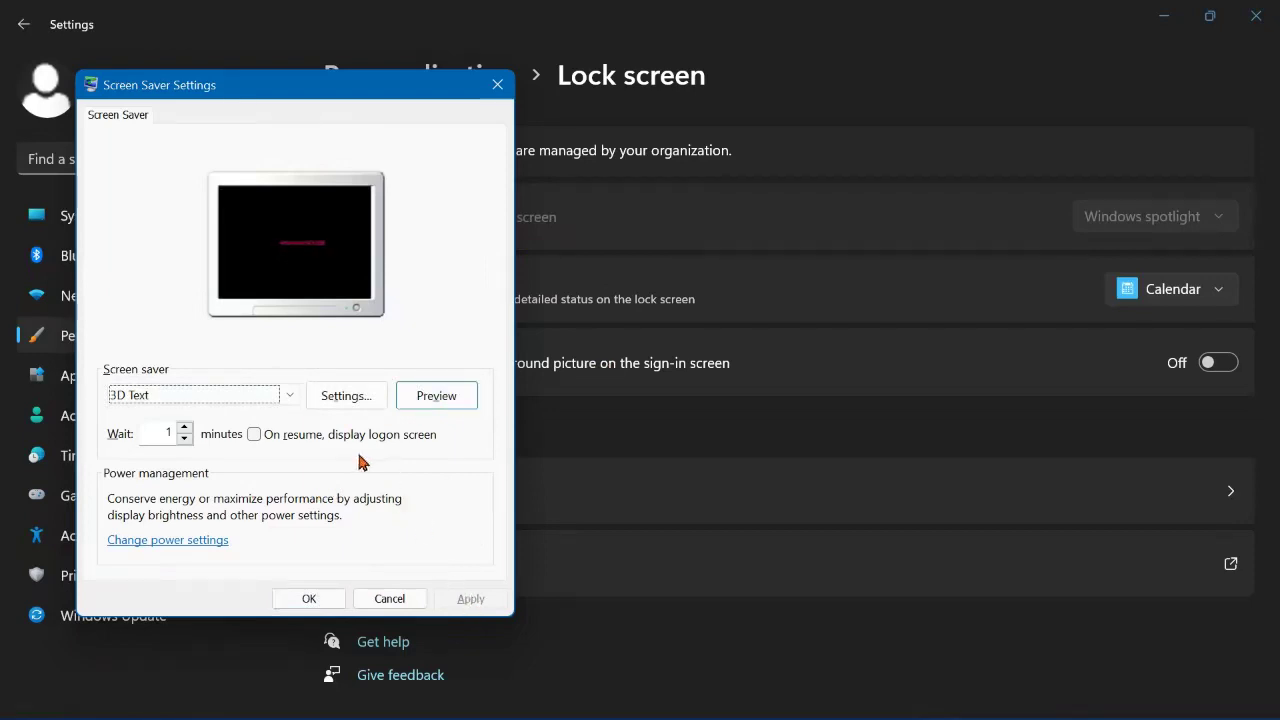
Step: Switch the screen saver to Photos, apply it, and close Screen Saver Settings
{"action": "left_click", "coordinate": [287, 399]}
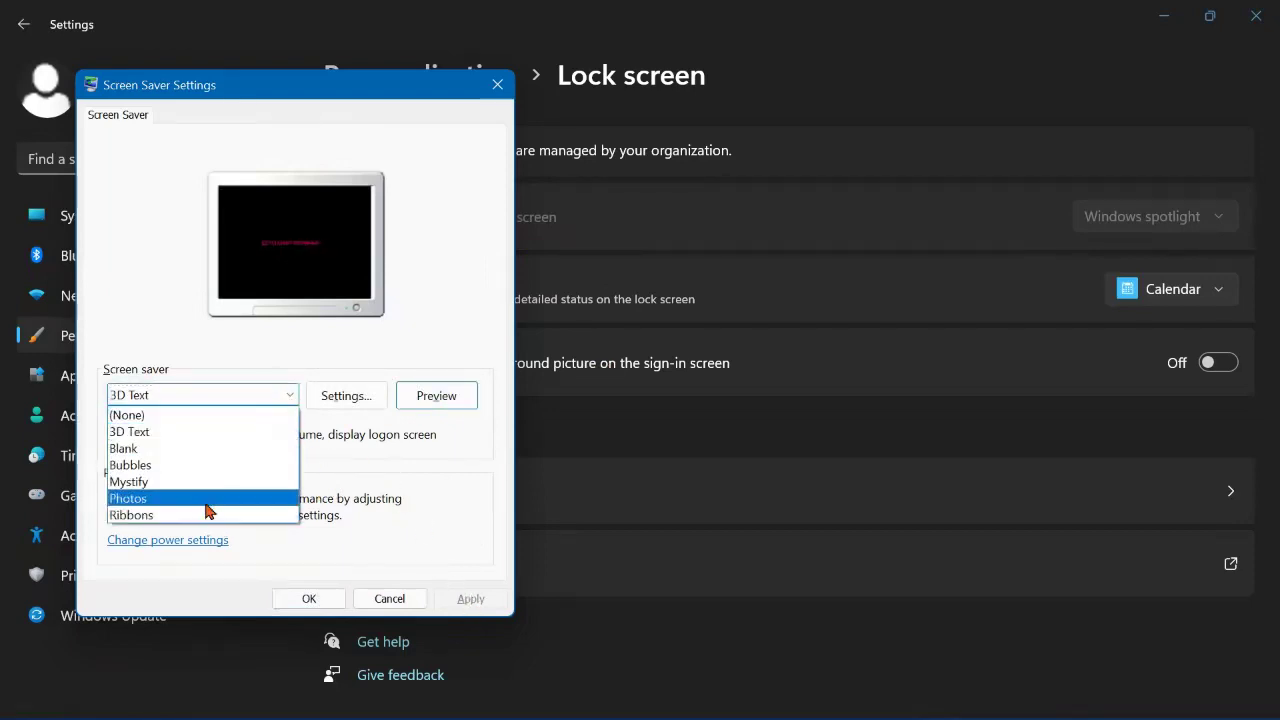
{"action": "left_click", "coordinate": [207, 500]}
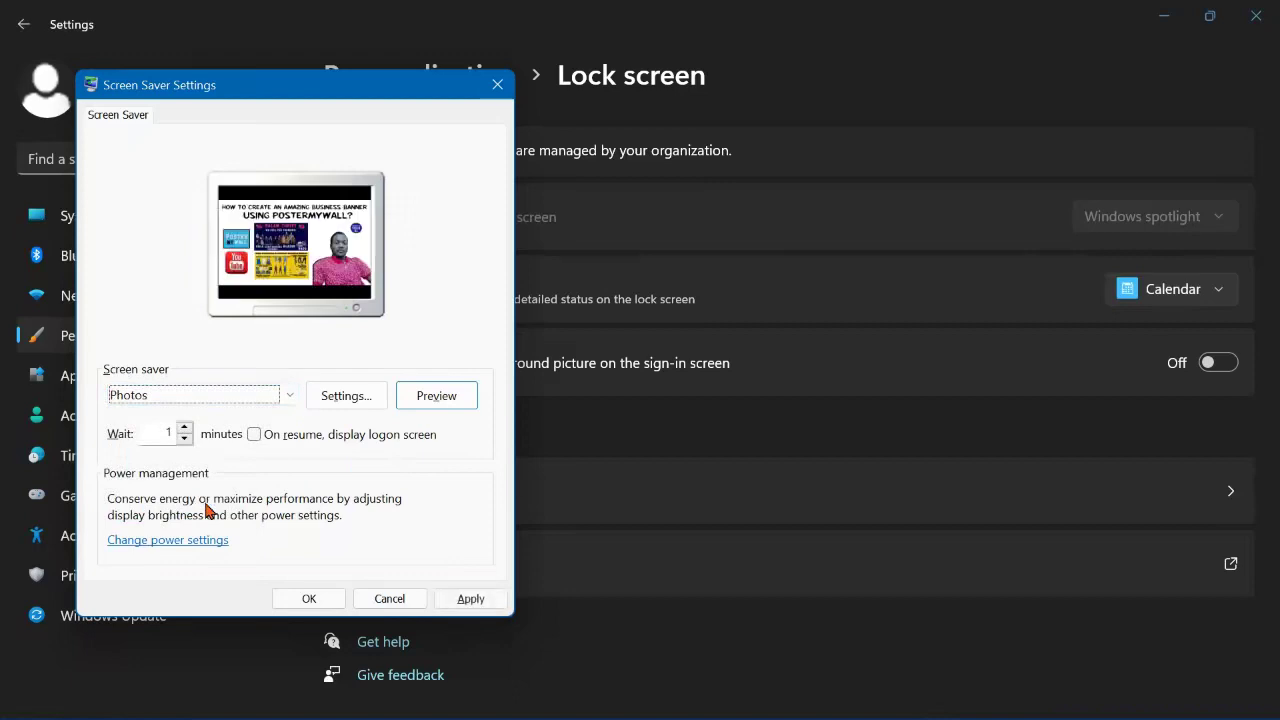
{"action": "left_click", "coordinate": [470, 598]}
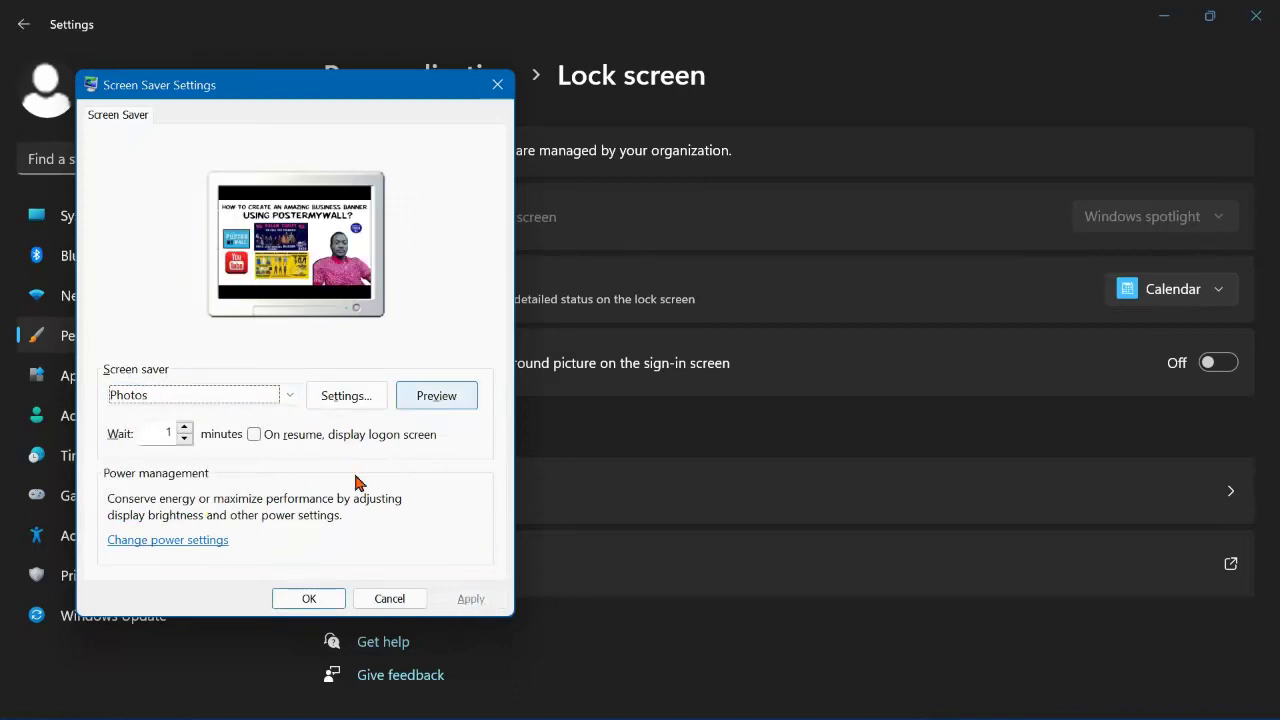
{"action": "left_click", "coordinate": [304, 600]}
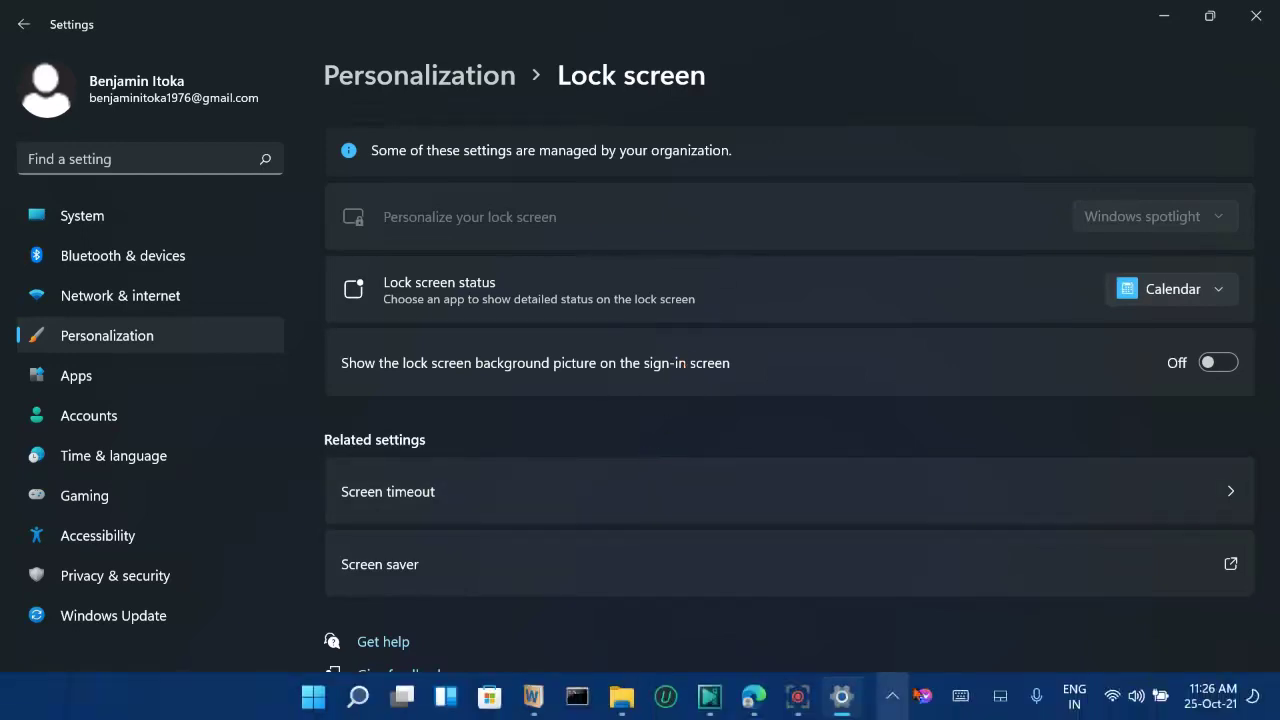
{"action": "left_click", "coordinate": [797, 700]}
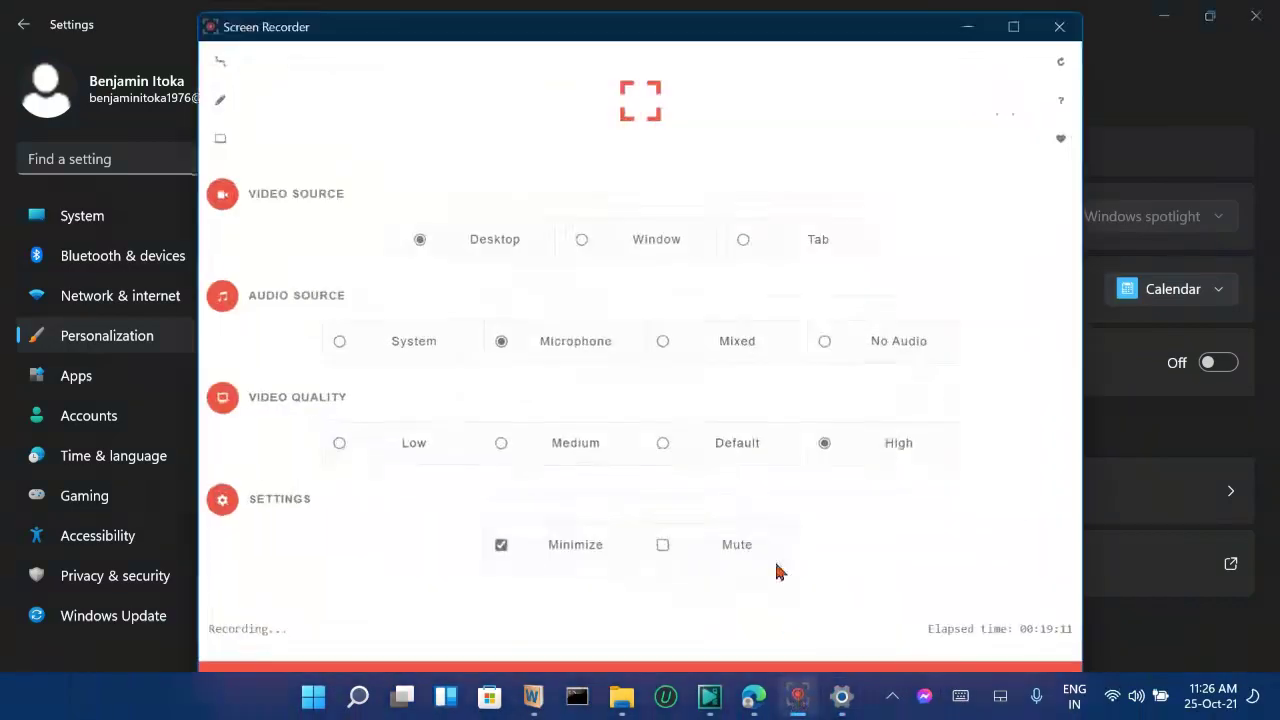